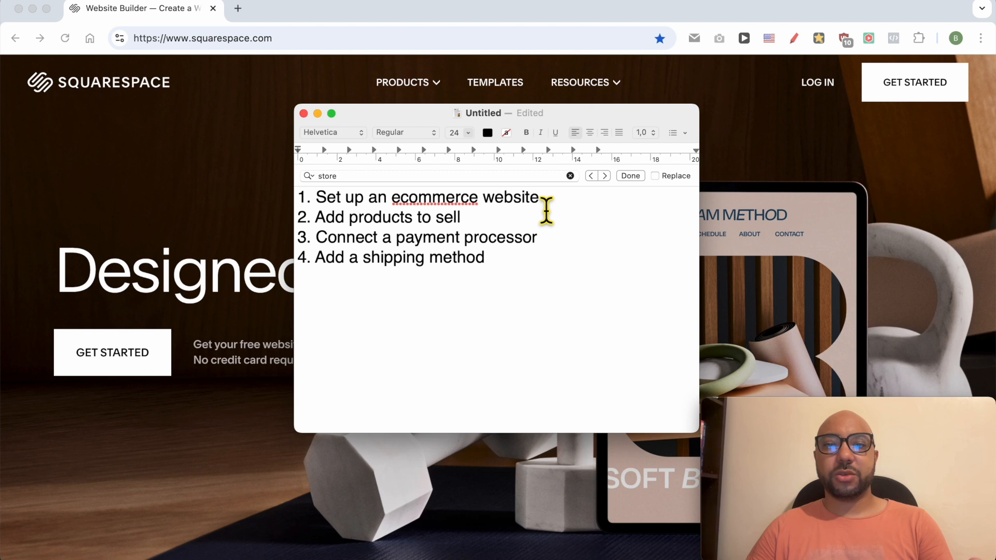
Review the store plan's steps in TextEdit, then go to the Squarespace sign-in page
triple_click(330, 217)
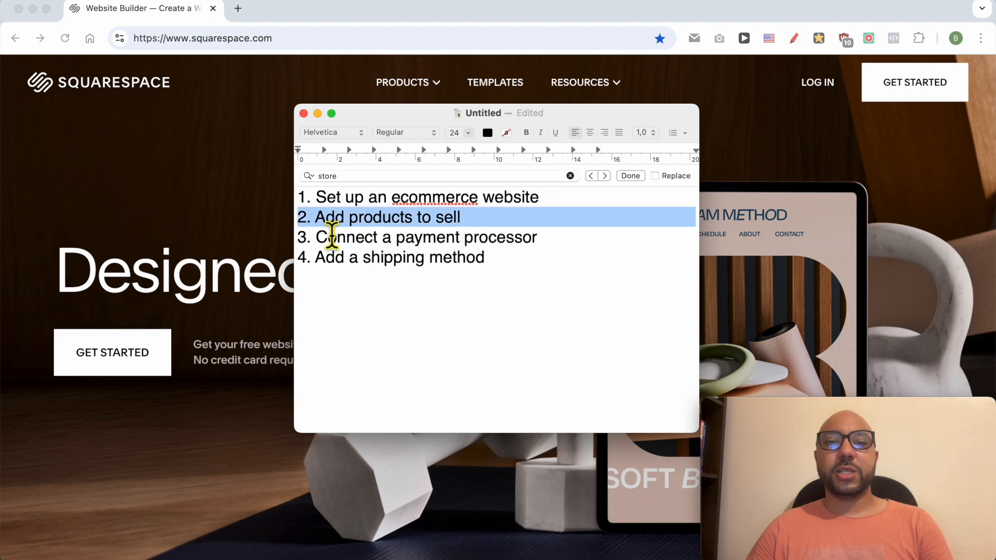
triple_click(364, 239)
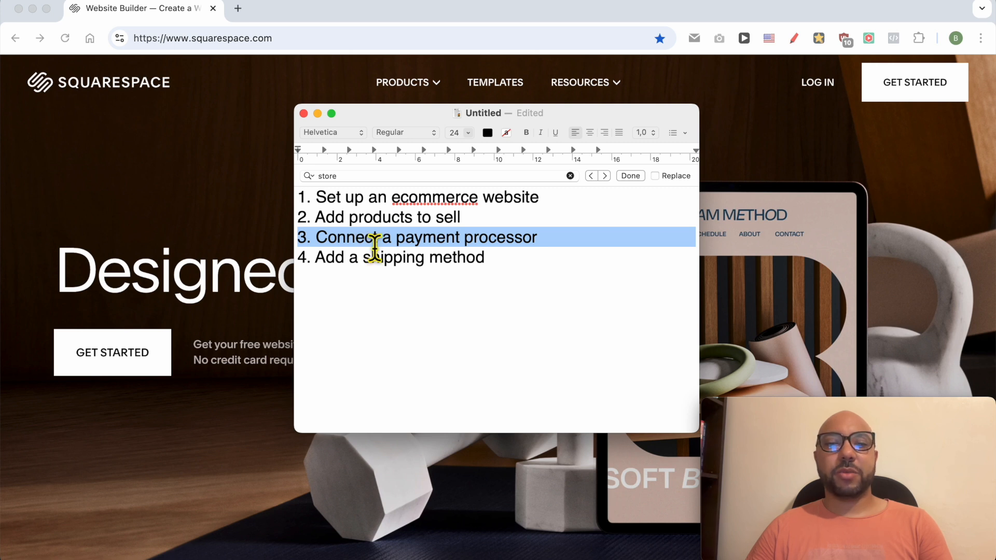
triple_click(369, 258)
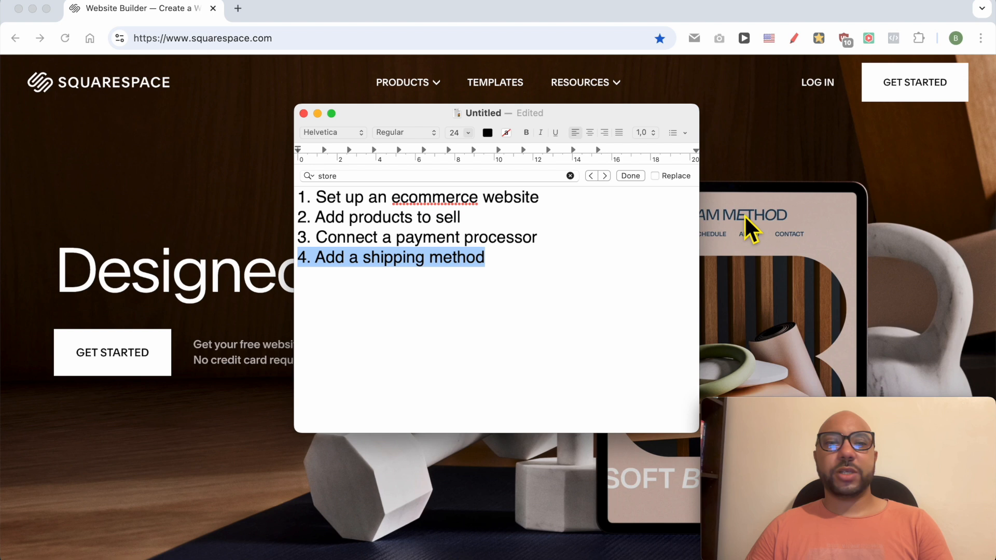
click(271, 142)
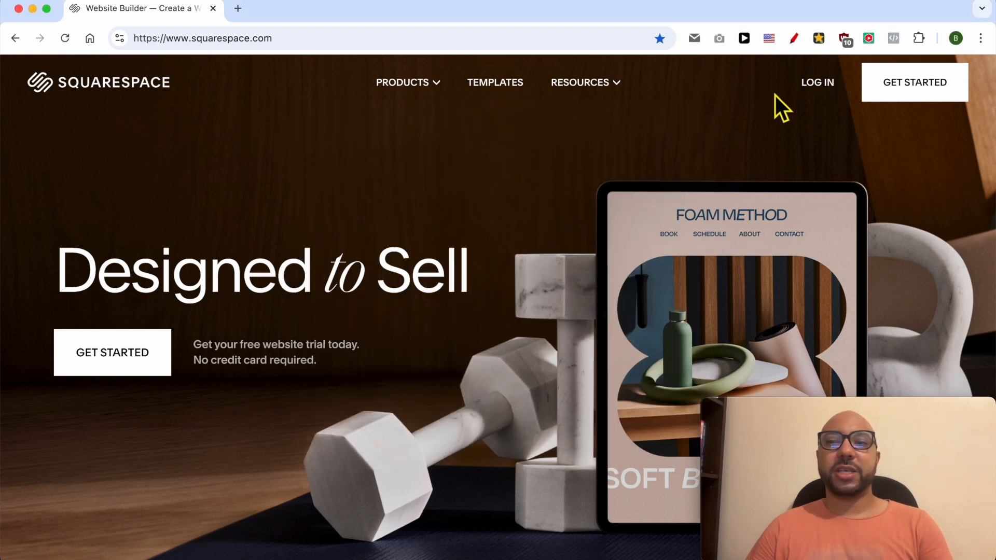
click(814, 84)
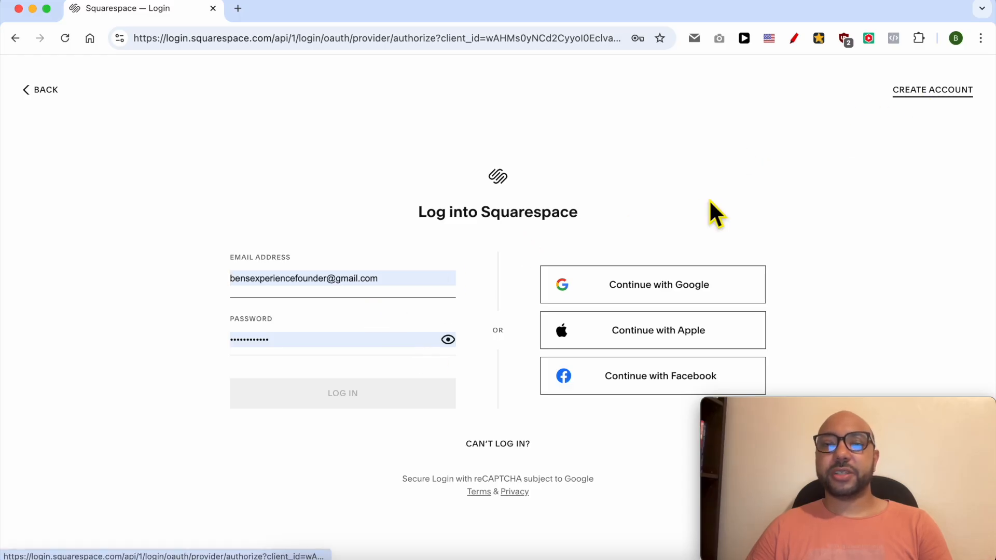
Log in to Squarespace with the saved account e-mail and password
click(383, 399)
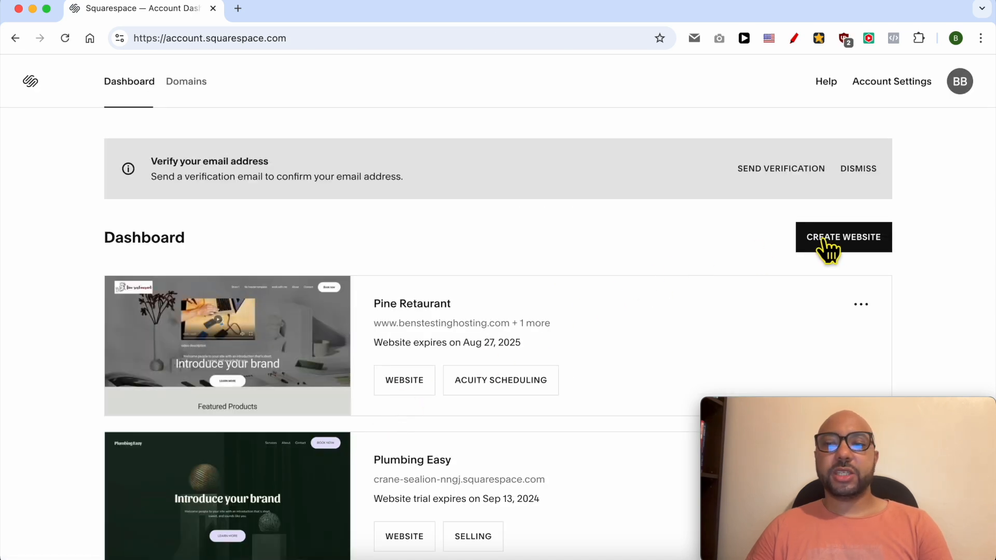
Start a new website and pick Convenience Stores as its topic by searching 'store'
click(842, 241)
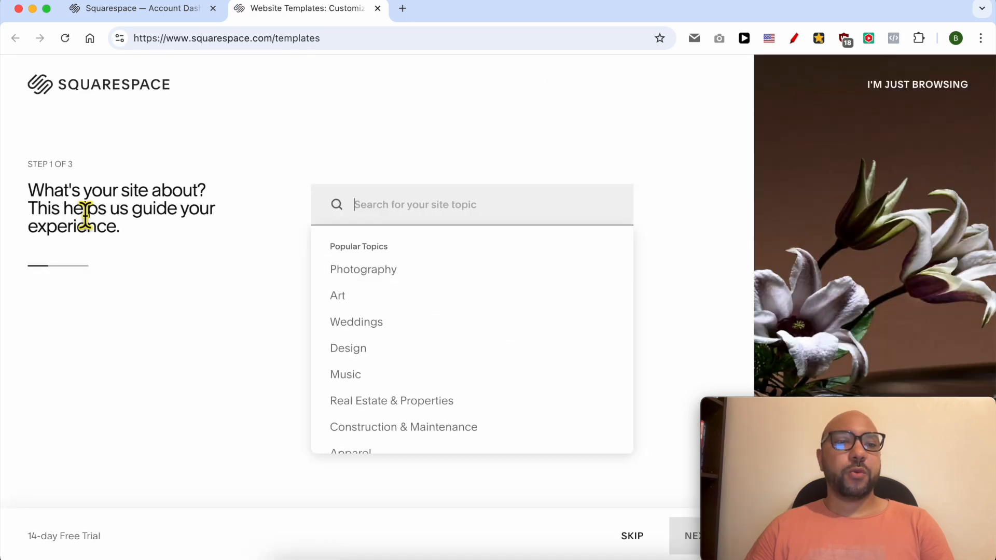
click(396, 207)
text(store)
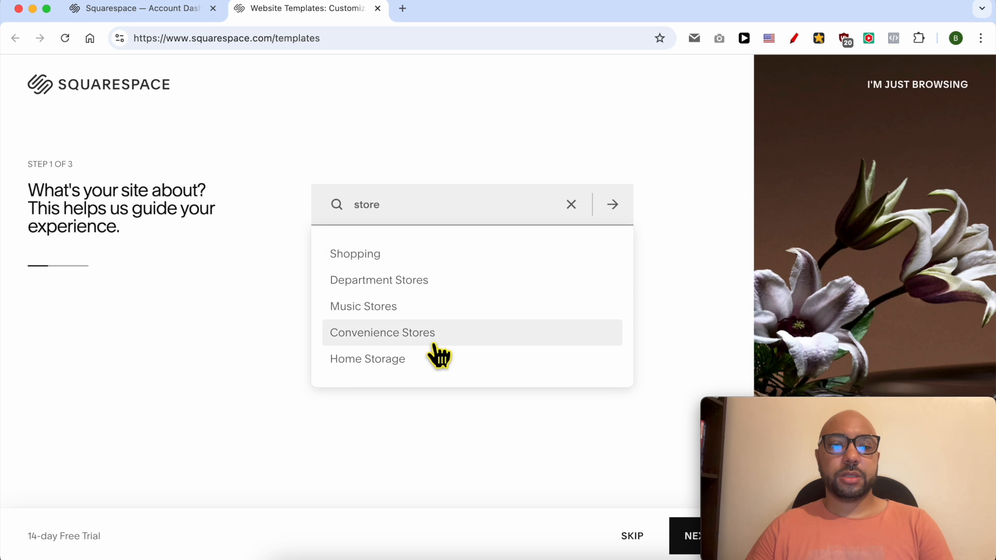
click(432, 336)
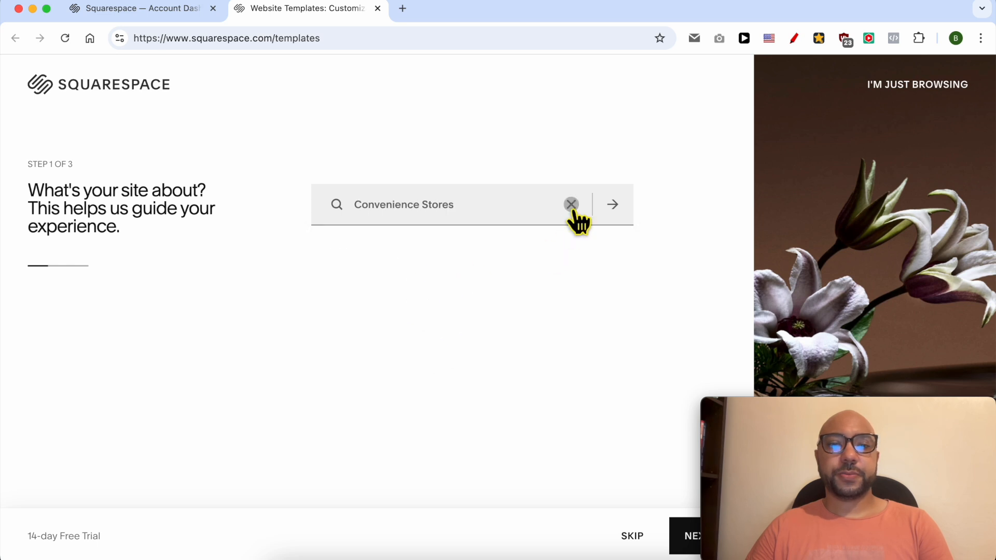
click(683, 523)
Skip the website-goals step and choose to browse designer templates
drag(772, 418, 827, 410)
click(101, 305)
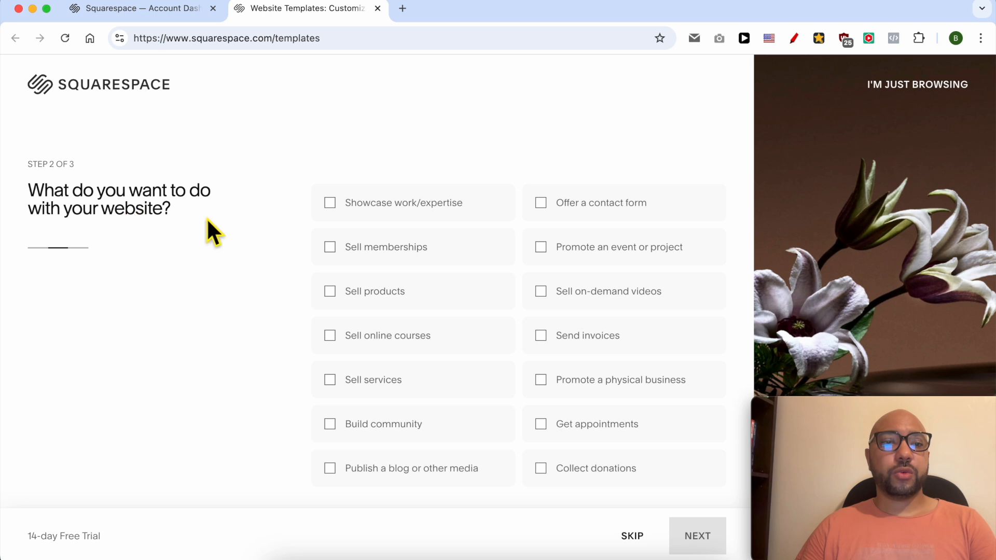
click(630, 536)
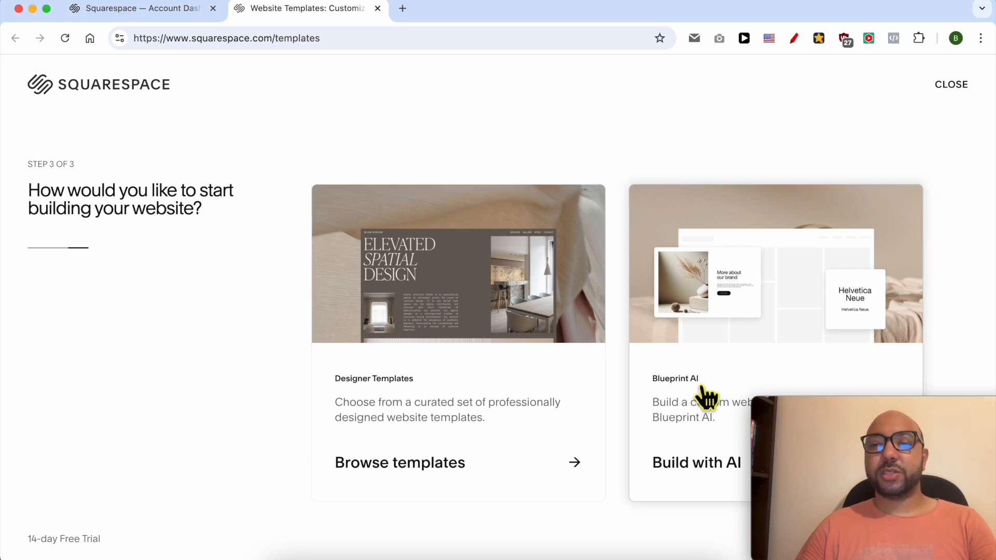
click(422, 402)
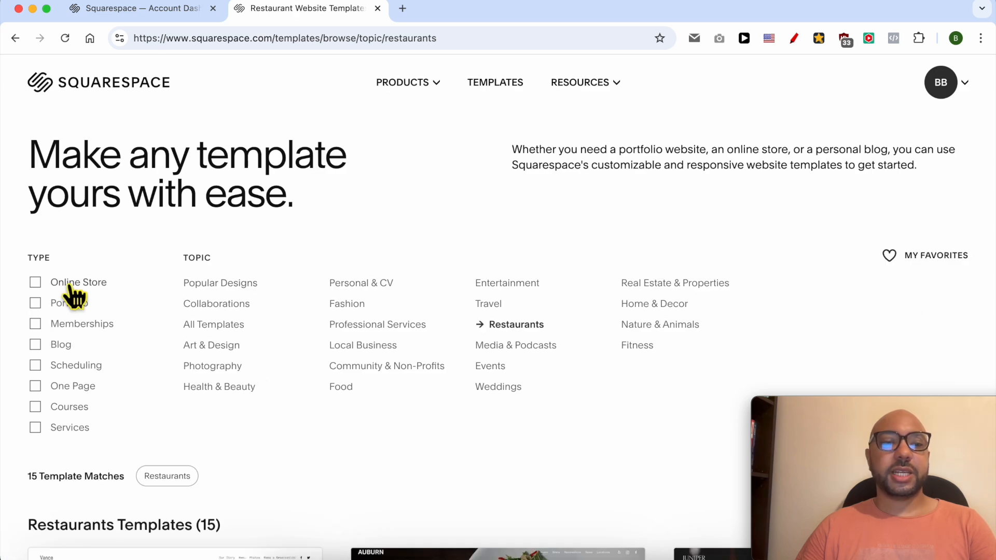
Filter templates to Online Store and open the Chotto template preview
click(35, 282)
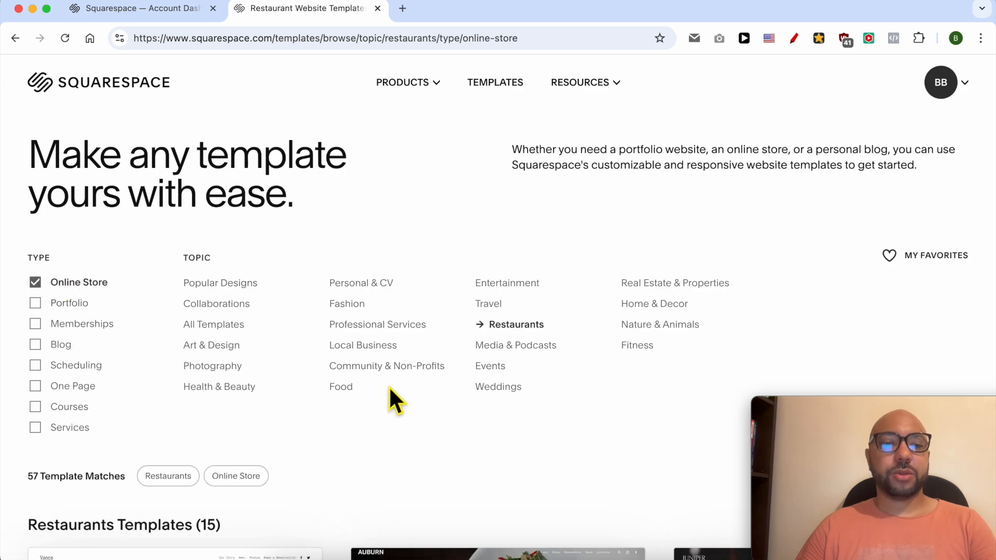
scroll(388, 396, down, 3)
scroll(387, 396, down, 6)
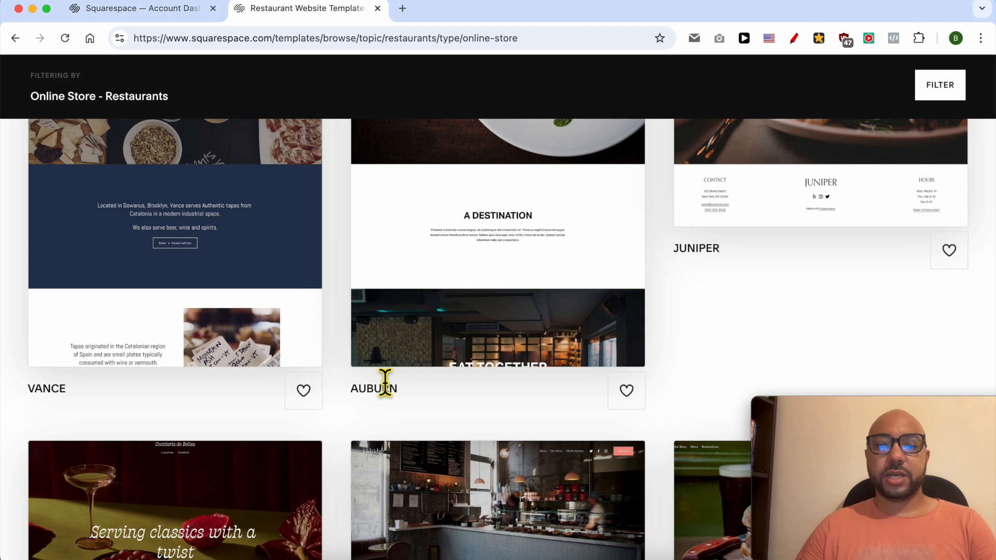
scroll(415, 400, down, 12)
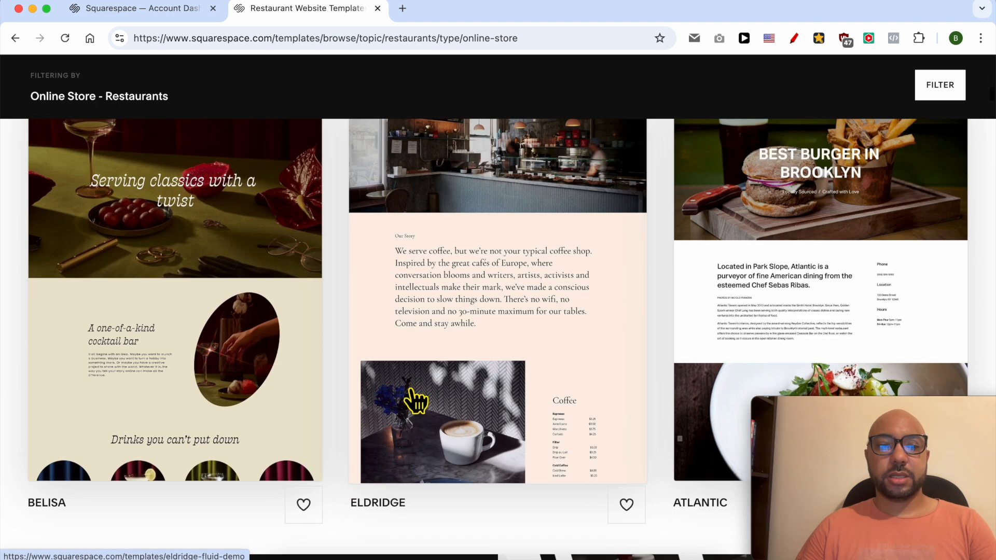
scroll(411, 391, down, 10)
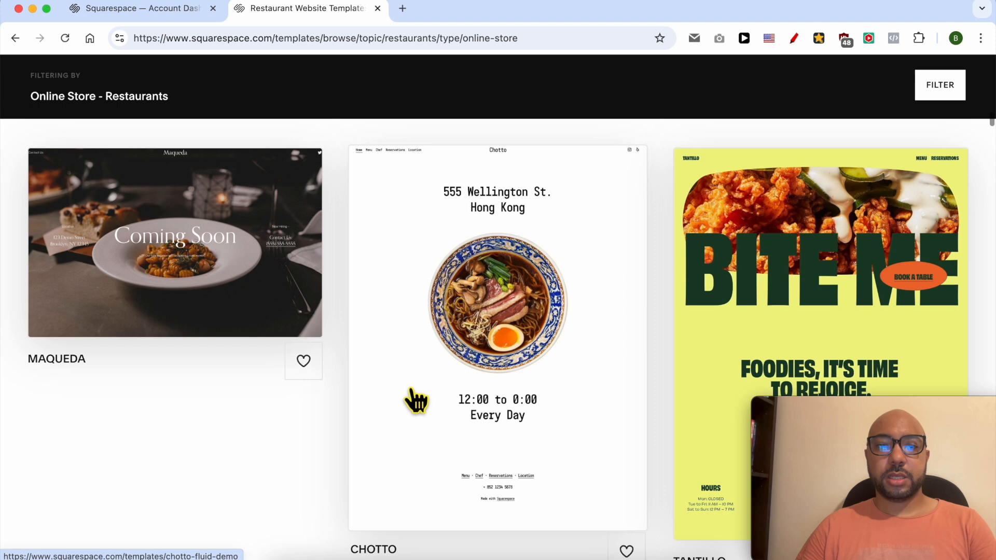
click(410, 396)
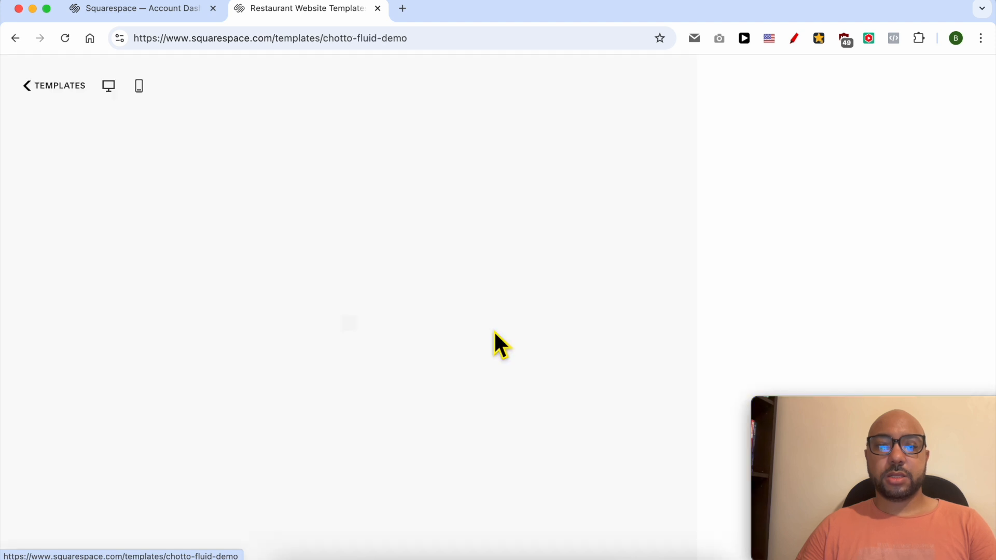
drag(901, 409, 159, 408)
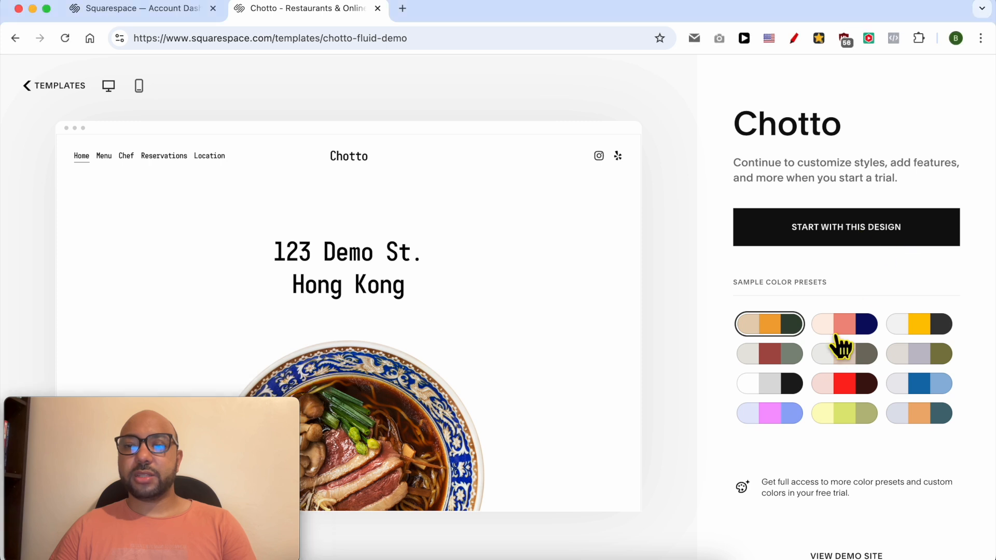
Compare Chotto's colour presets, settle on white, grey and black, and start the site
click(919, 354)
click(798, 361)
click(786, 389)
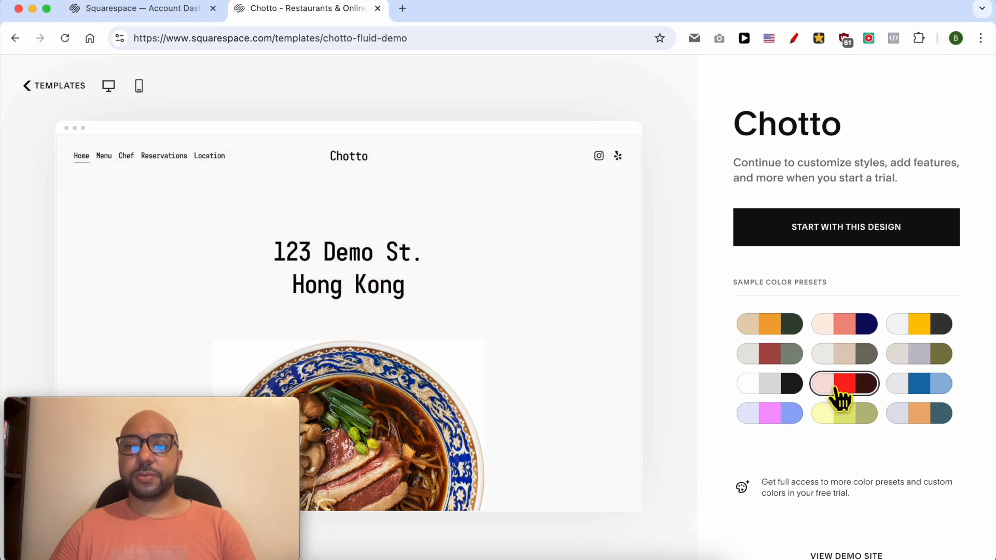
click(844, 355)
click(907, 360)
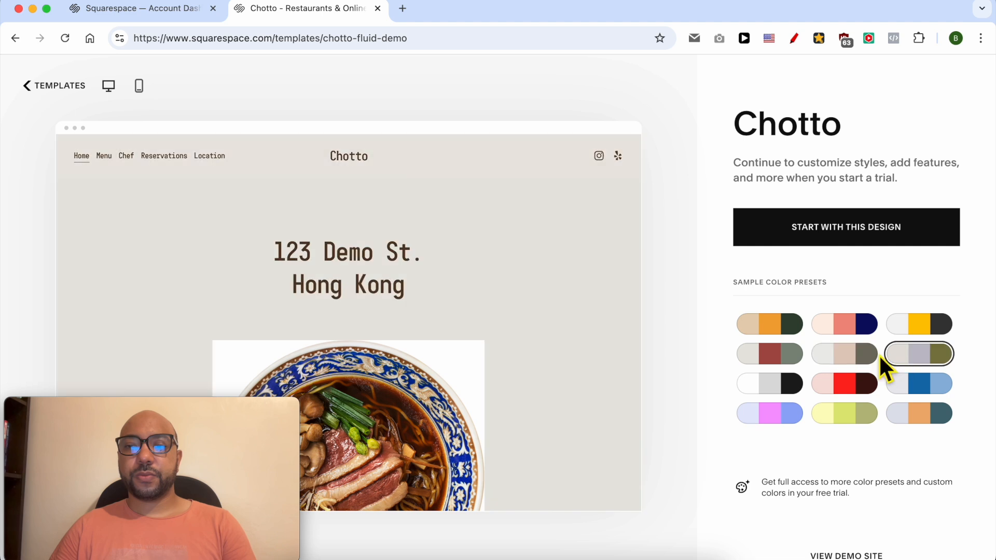
click(785, 330)
click(788, 386)
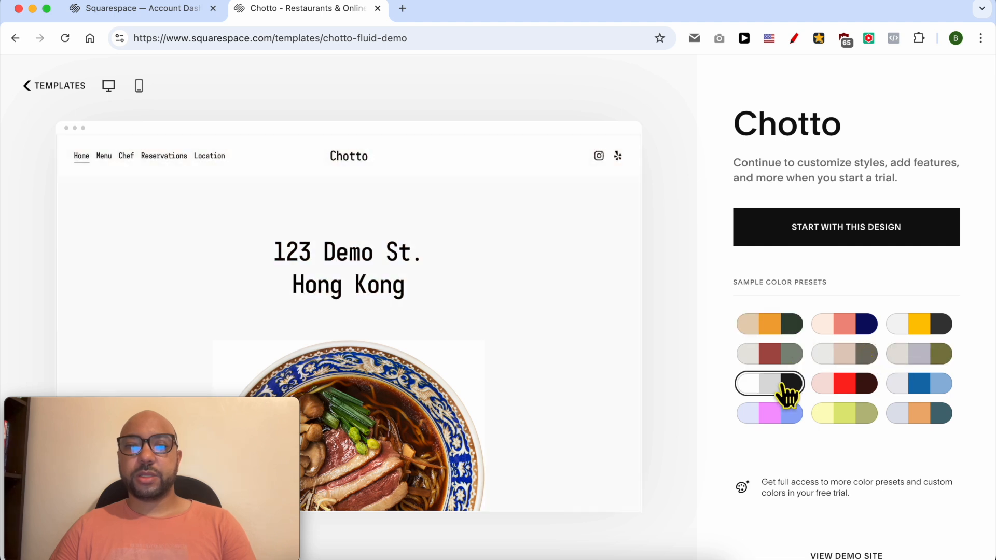
click(862, 242)
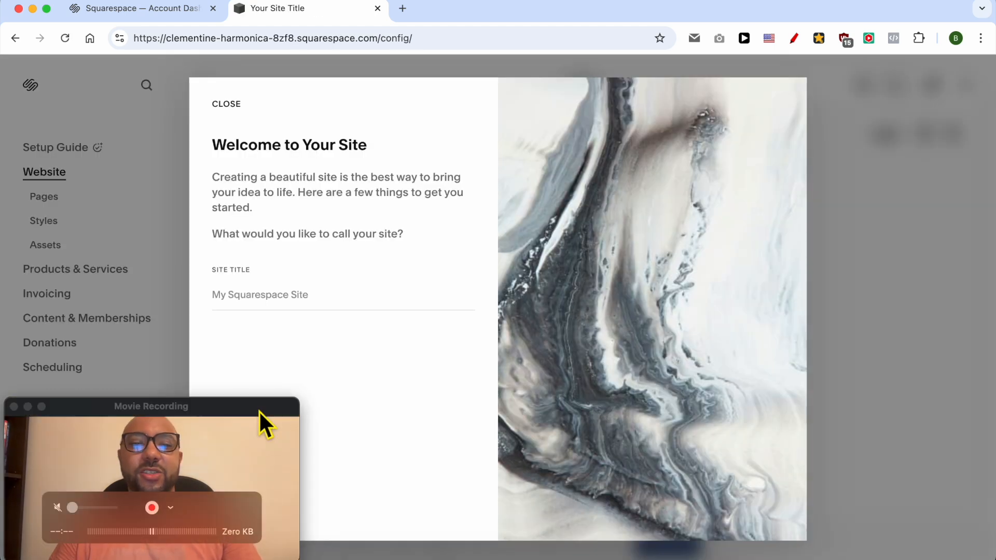
Dismiss the site-title welcome prompt and preview the new Chotto site full-width
drag(260, 409, 969, 409)
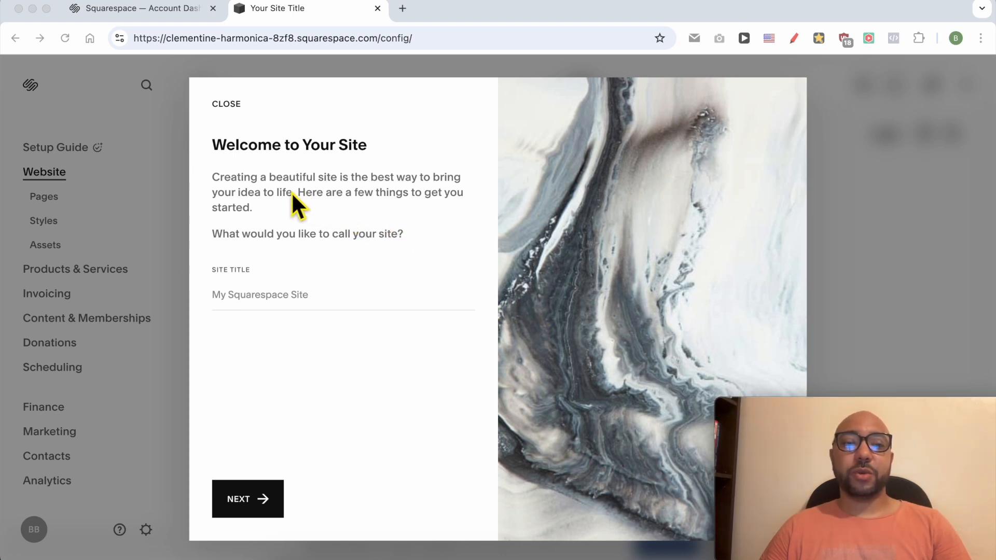
click(253, 343)
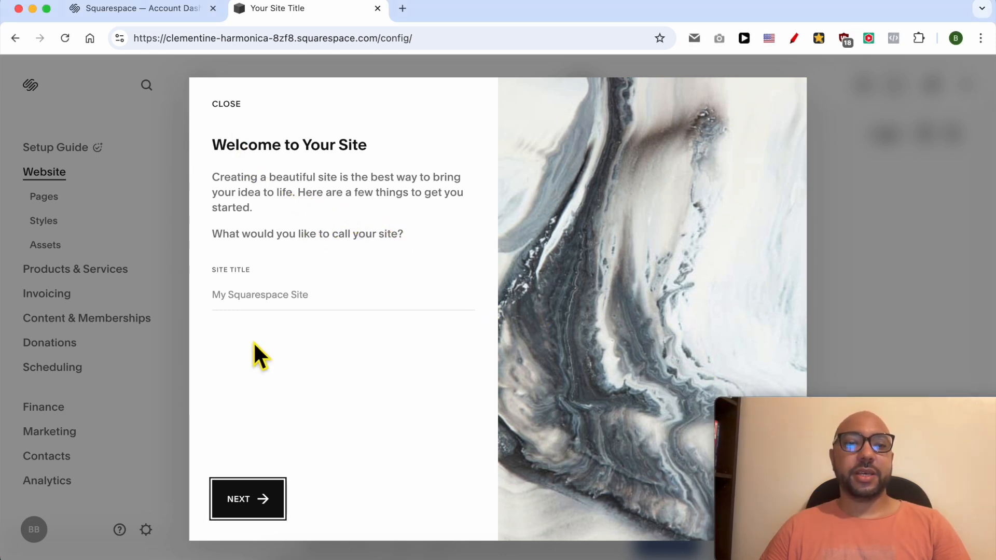
click(221, 115)
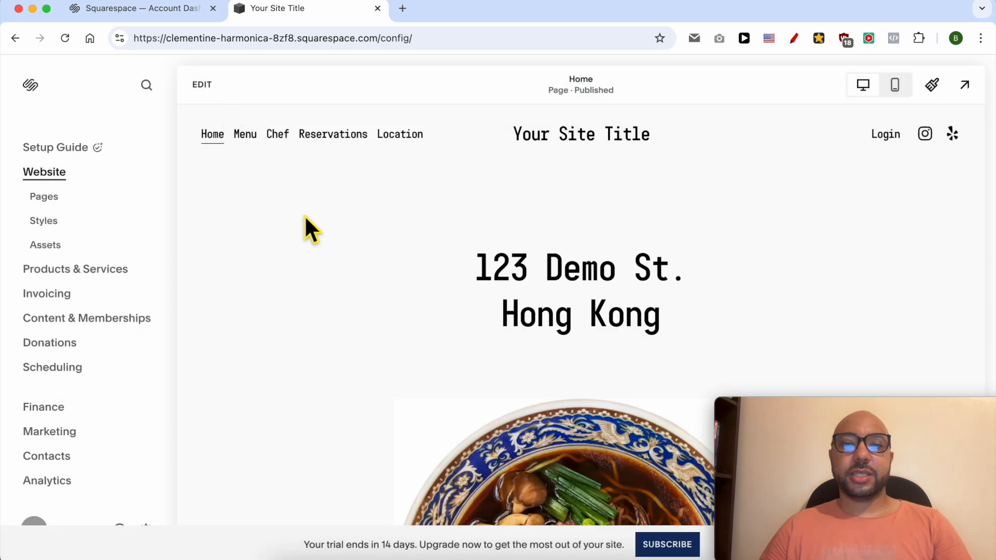
scroll(718, 278, down, 10)
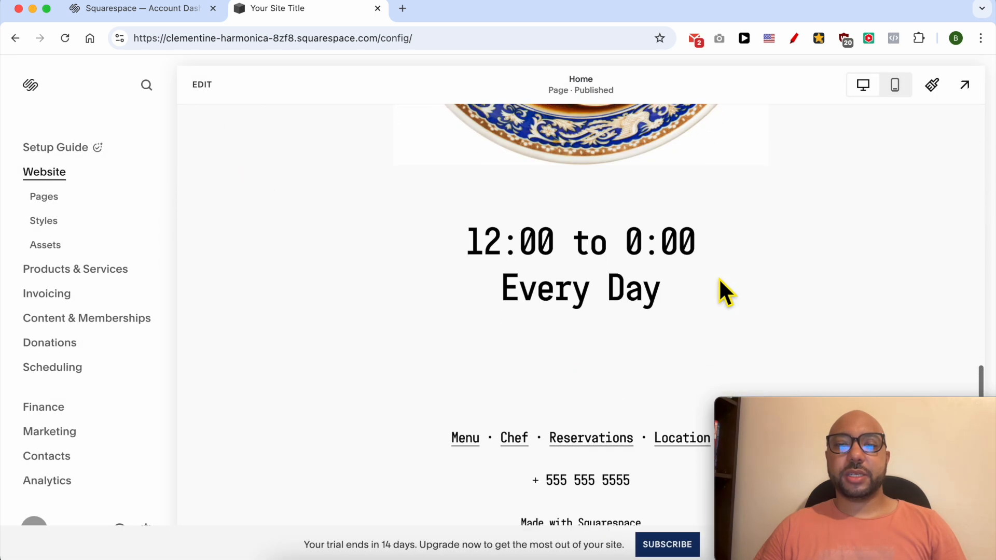
scroll(717, 278, up, 10)
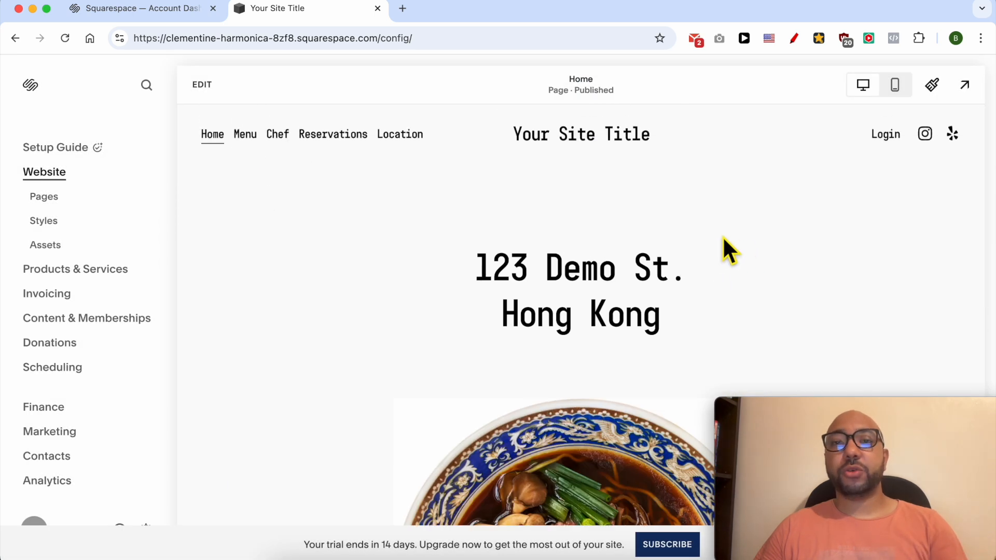
click(965, 87)
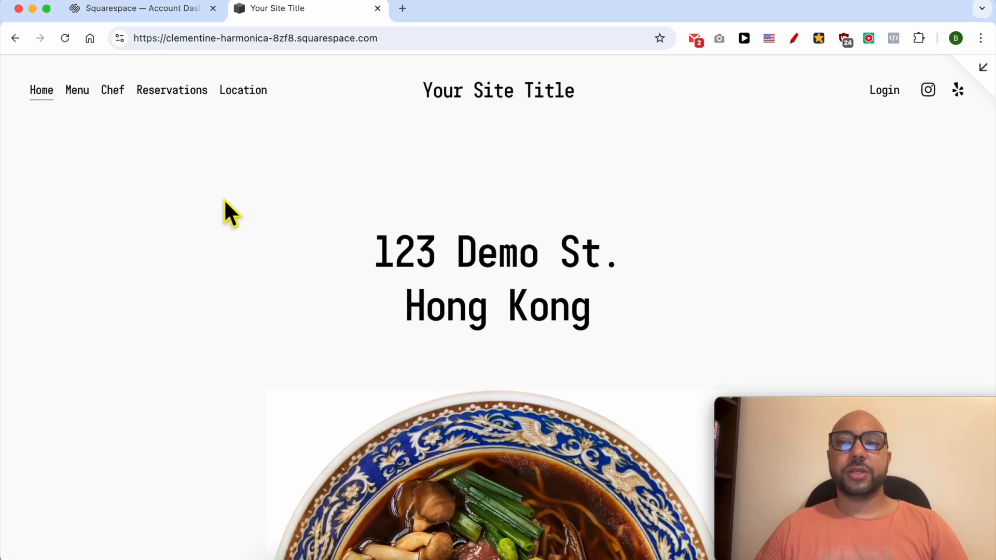
scroll(225, 200, down, 10)
scroll(224, 200, up, 10)
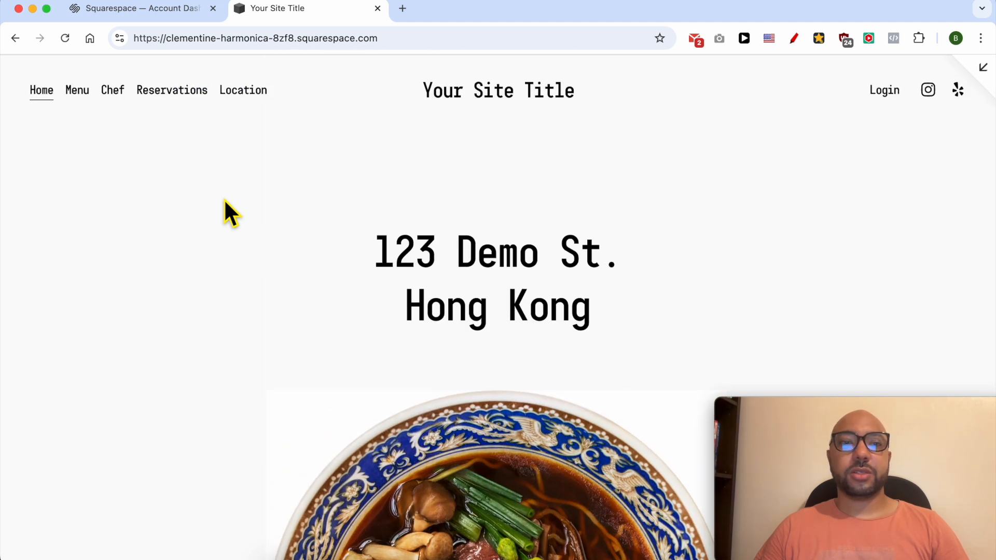
Exit the preview and open the Pages panel listing the demo pages
click(979, 70)
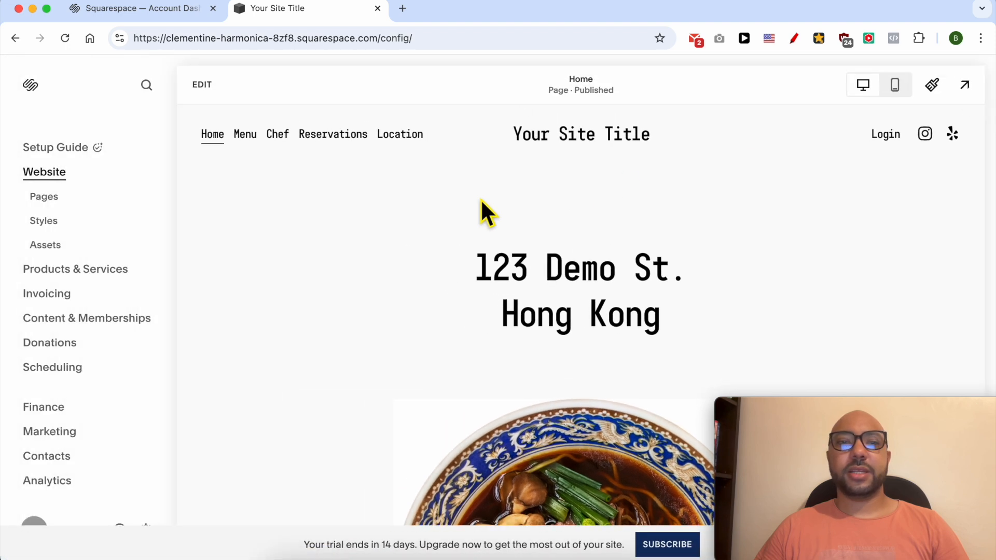
click(50, 203)
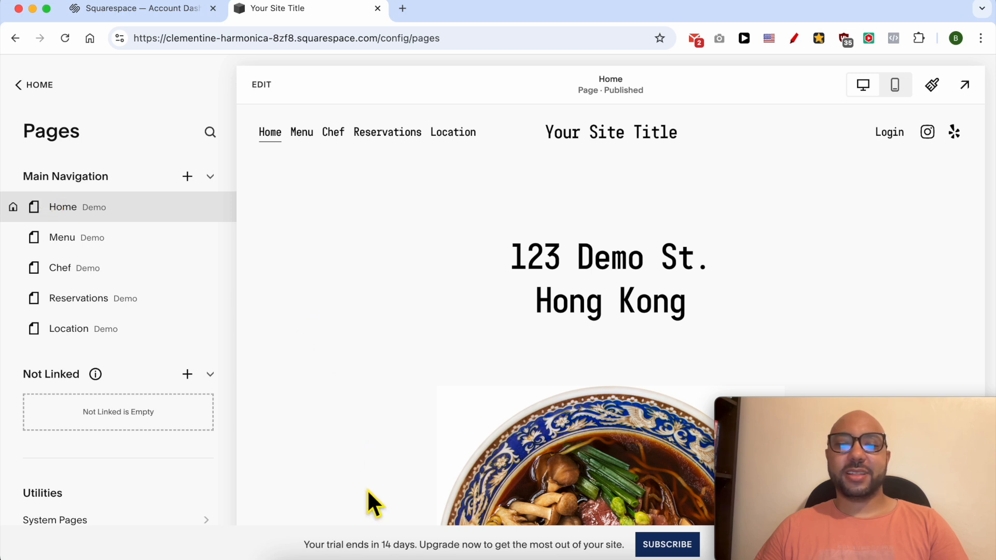
click(369, 558)
Highlight checklist step 1, then step 2, Add products to sell, in TextEdit
triple_click(368, 204)
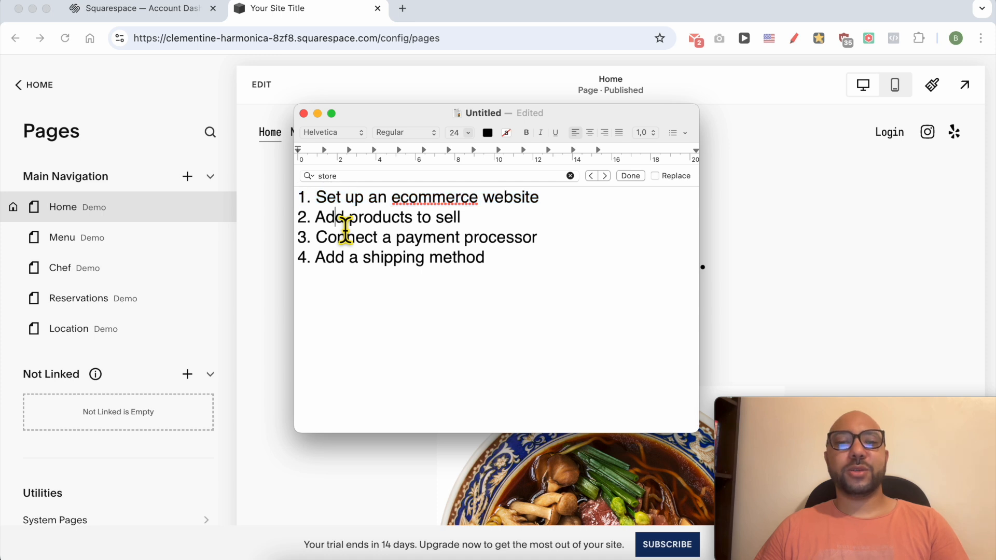
triple_click(346, 223)
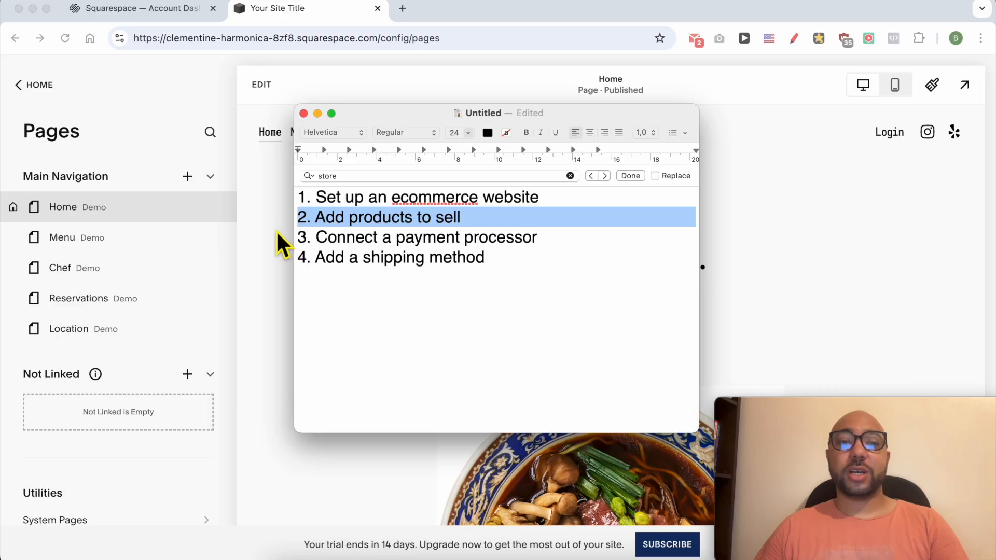
Add a Store page using the Store 2 layout to Main Navigation and view its sample products
click(278, 230)
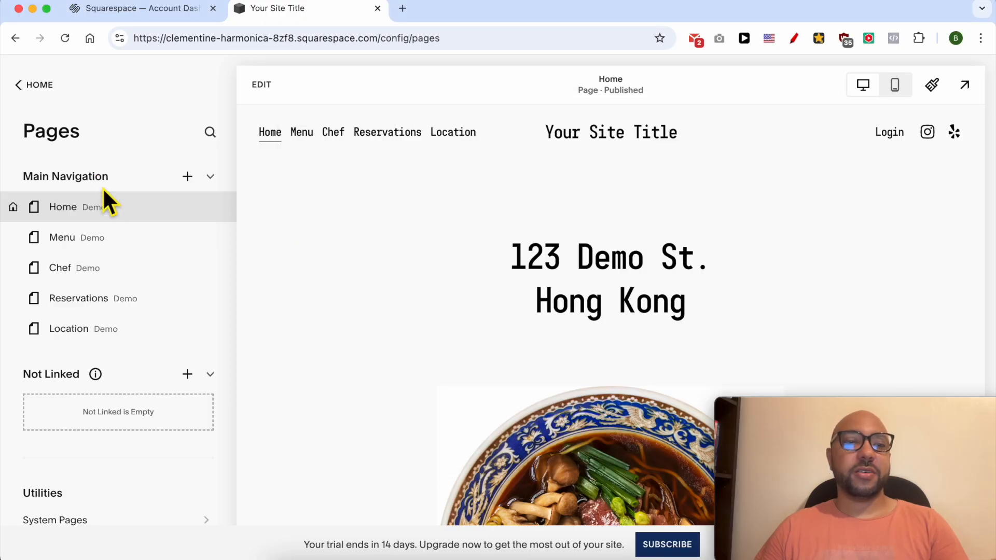
click(33, 89)
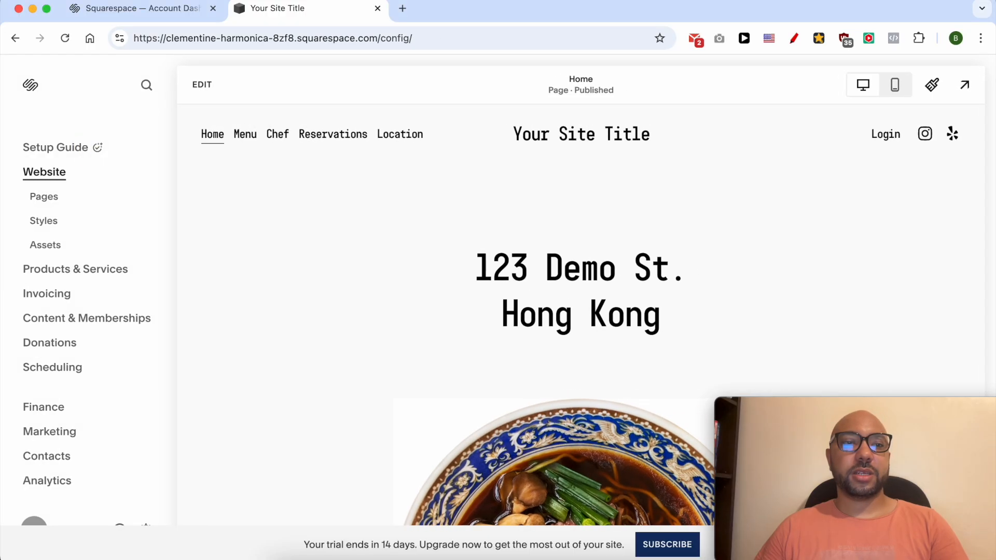
click(51, 197)
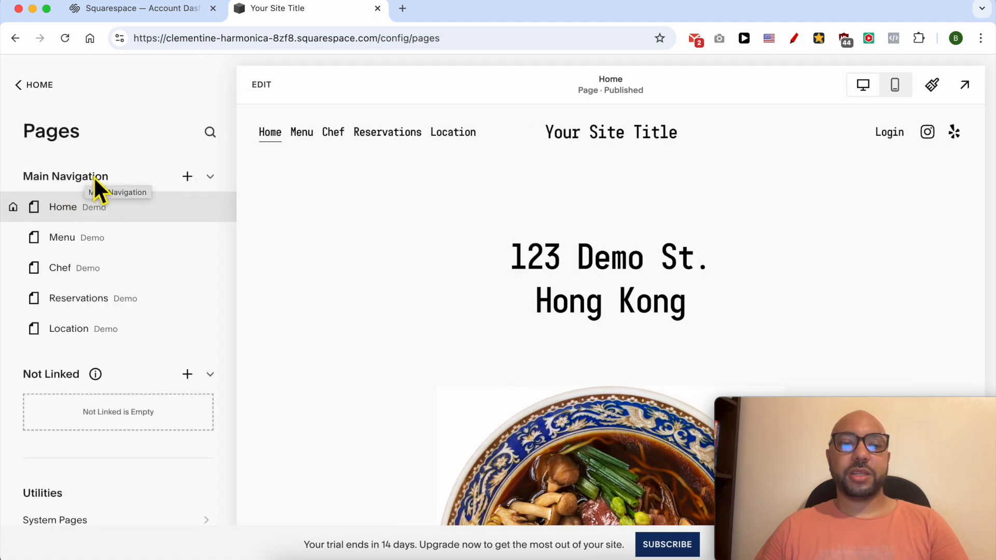
click(187, 177)
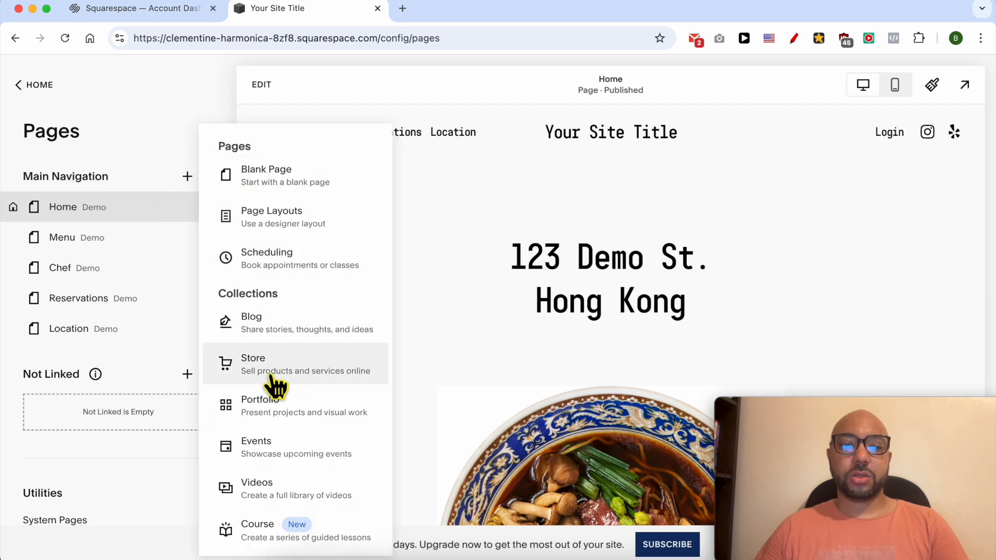
click(344, 366)
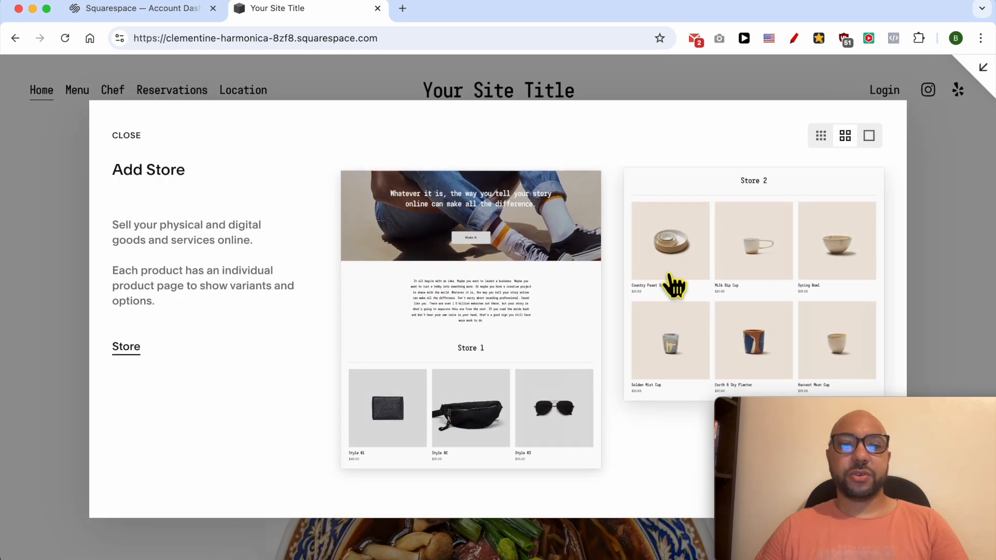
click(748, 248)
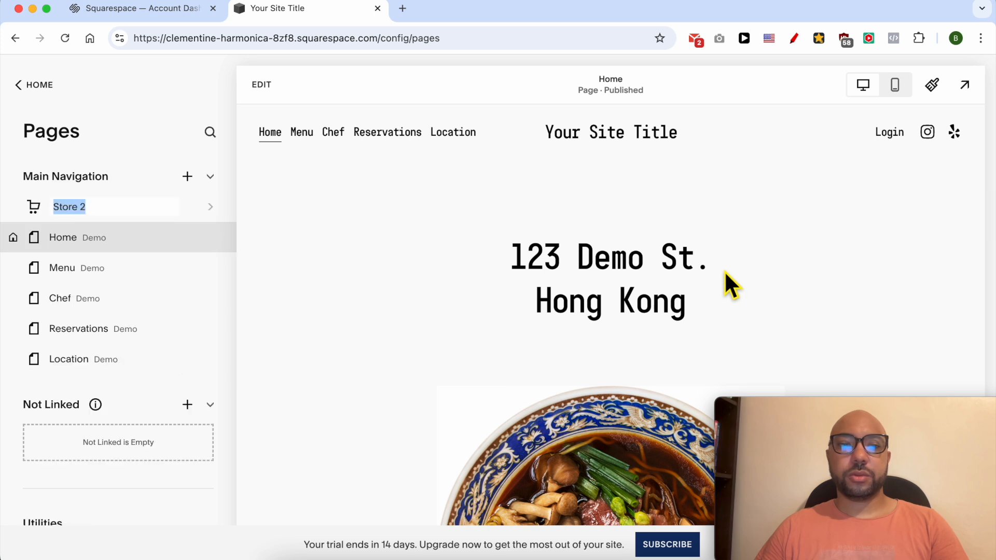
click(122, 213)
key(BackSpace)
key(BackSpace)
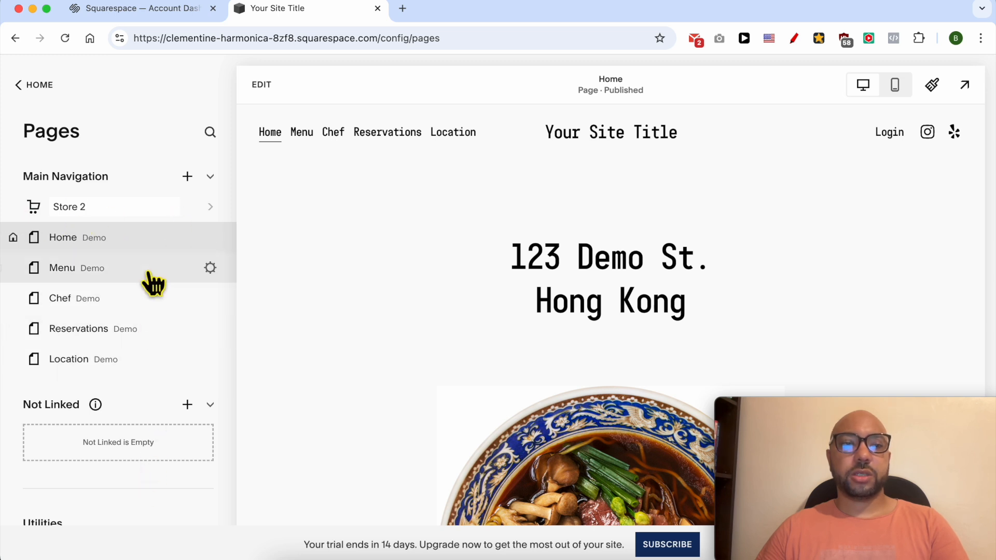
click(167, 206)
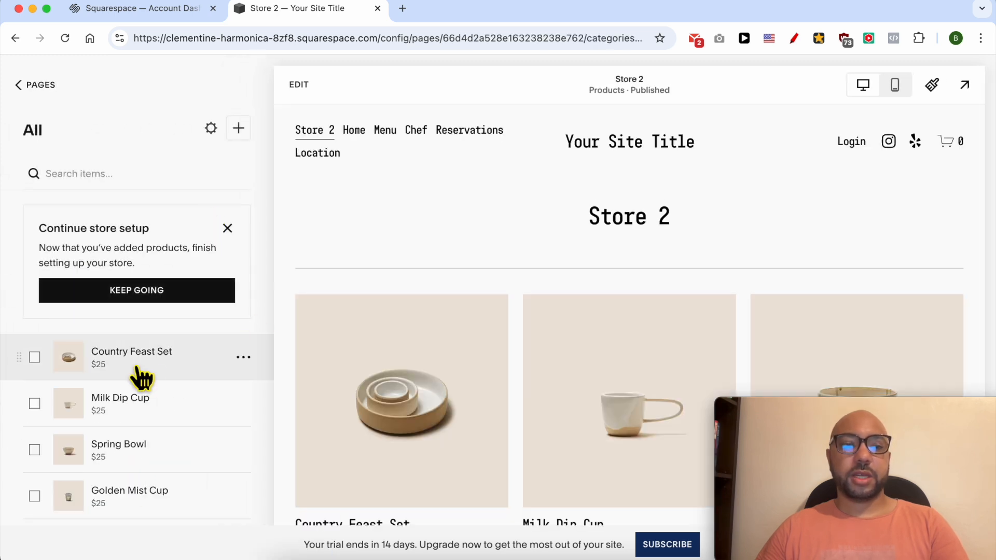
scroll(164, 414, down, 2)
scroll(166, 409, down, 2)
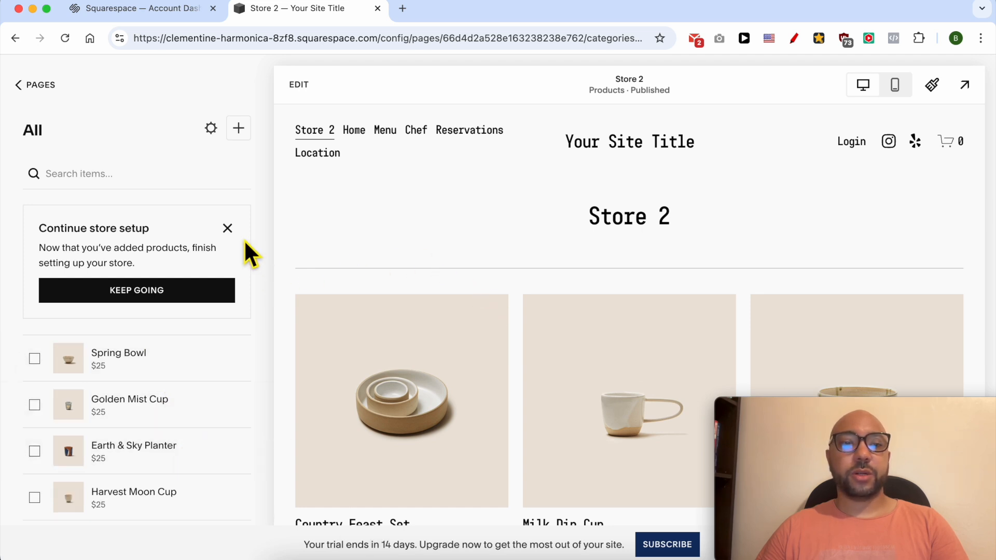
From the dashboard, open Products & Services > Products and add a new Physical product
click(37, 90)
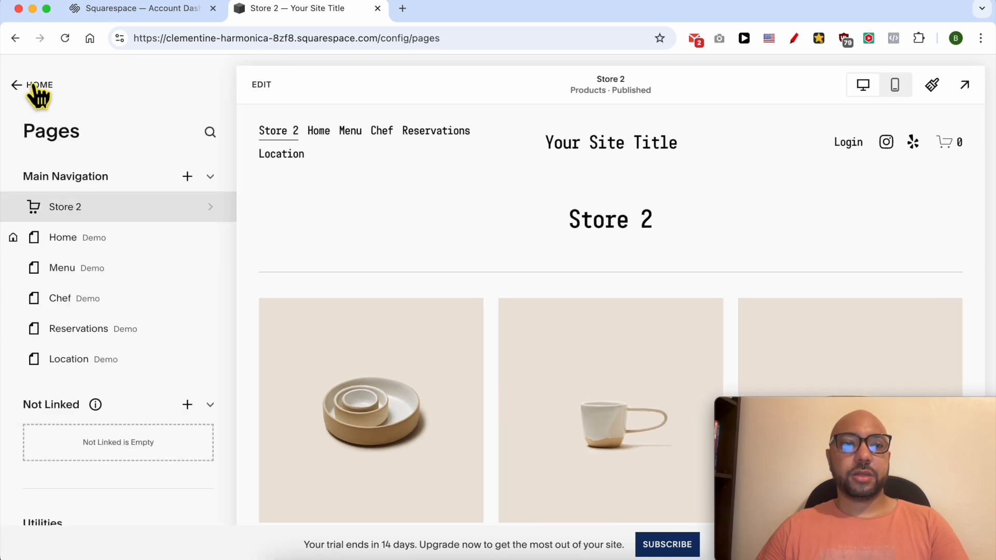
click(23, 87)
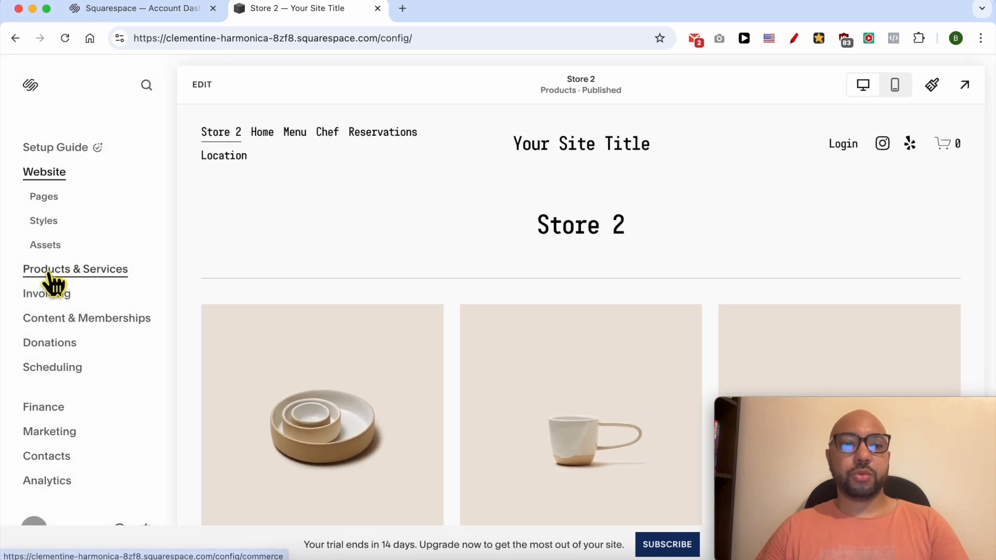
click(91, 270)
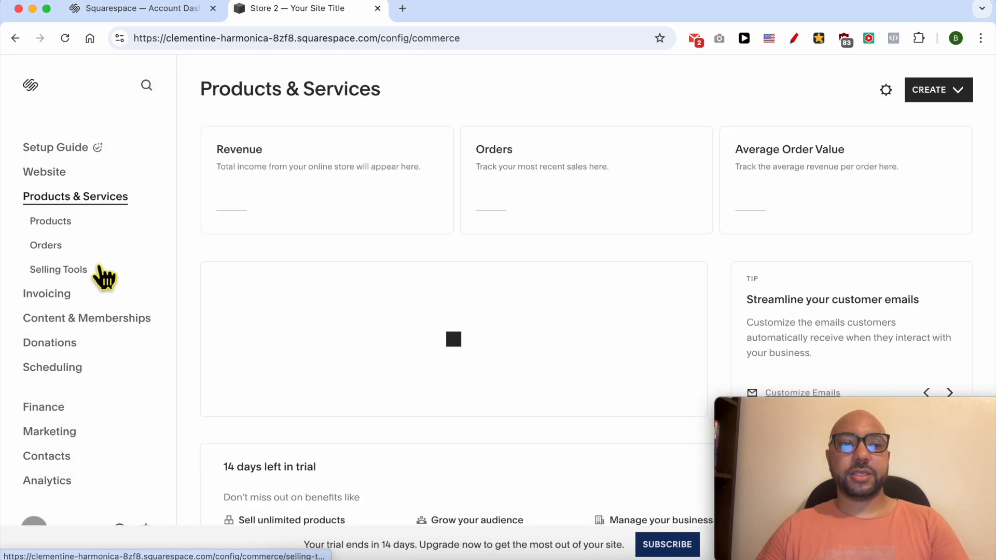
click(58, 226)
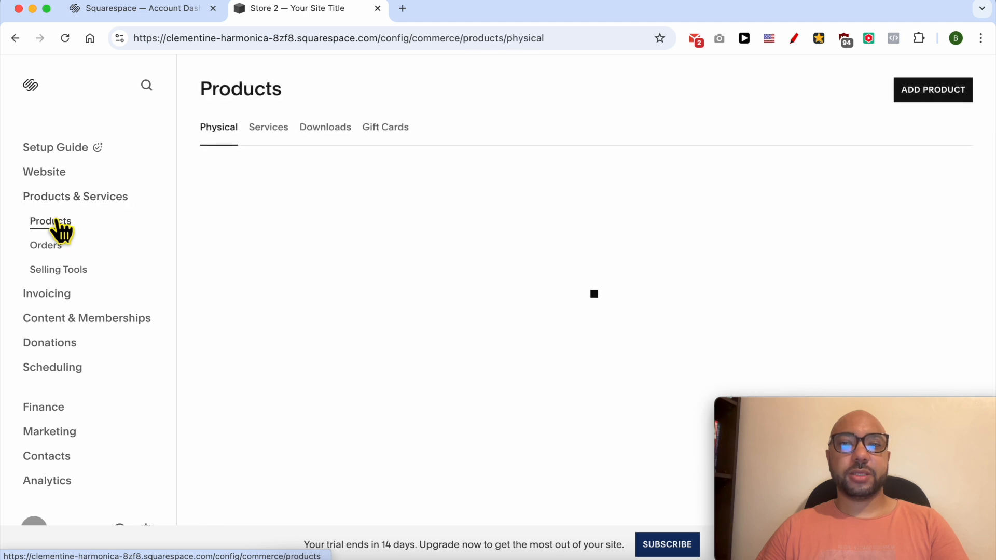
click(932, 94)
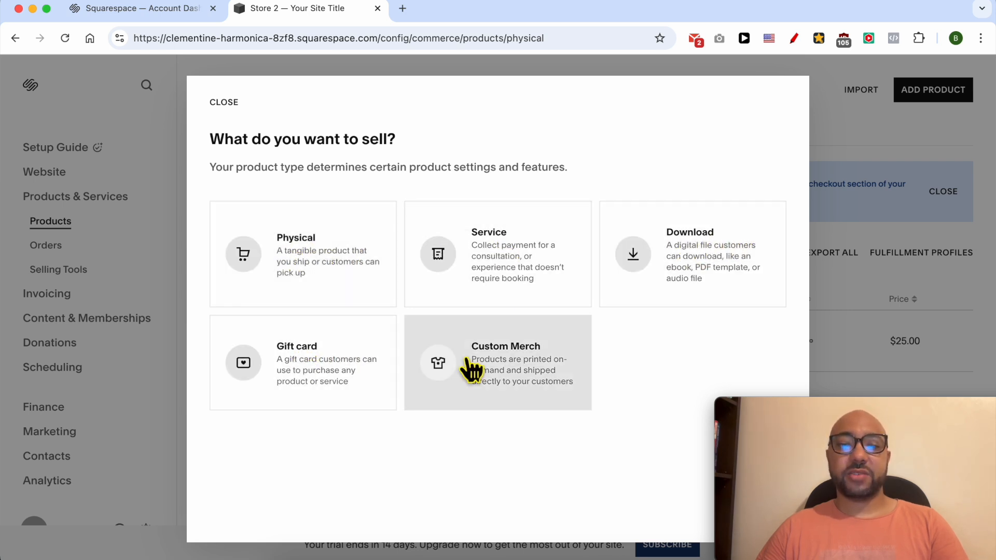
click(327, 260)
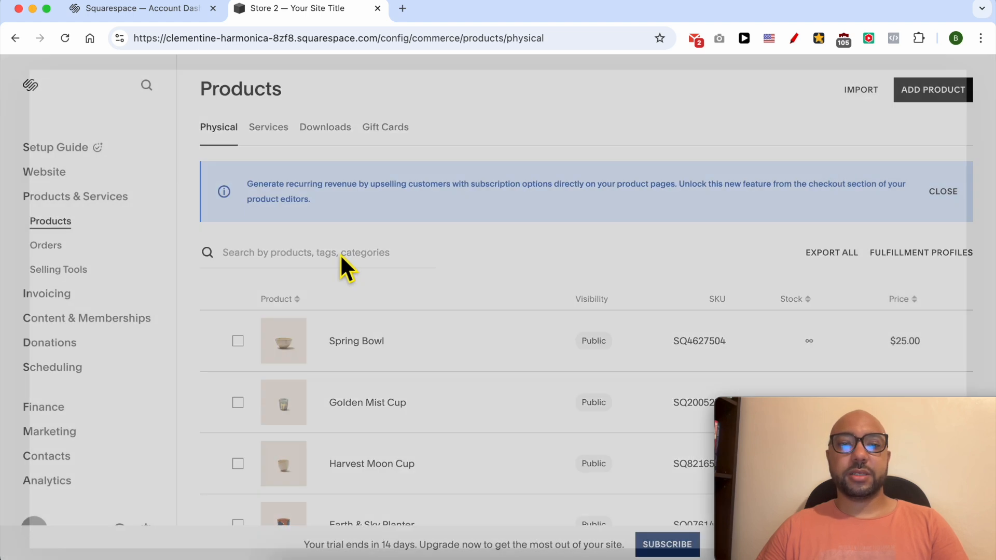
Name the product 'Product name' and describe it as 'Product description goes here'
click(366, 228)
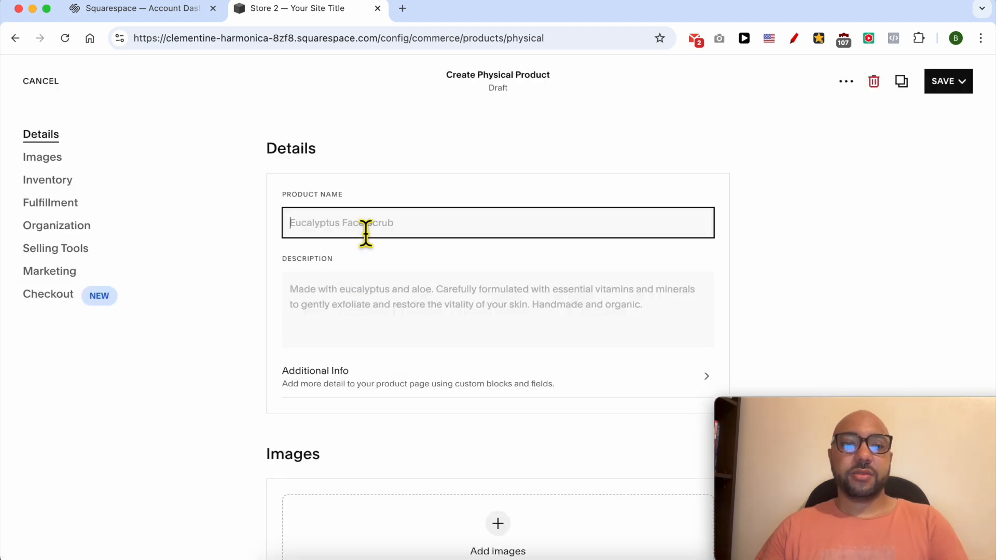
text(Product name)
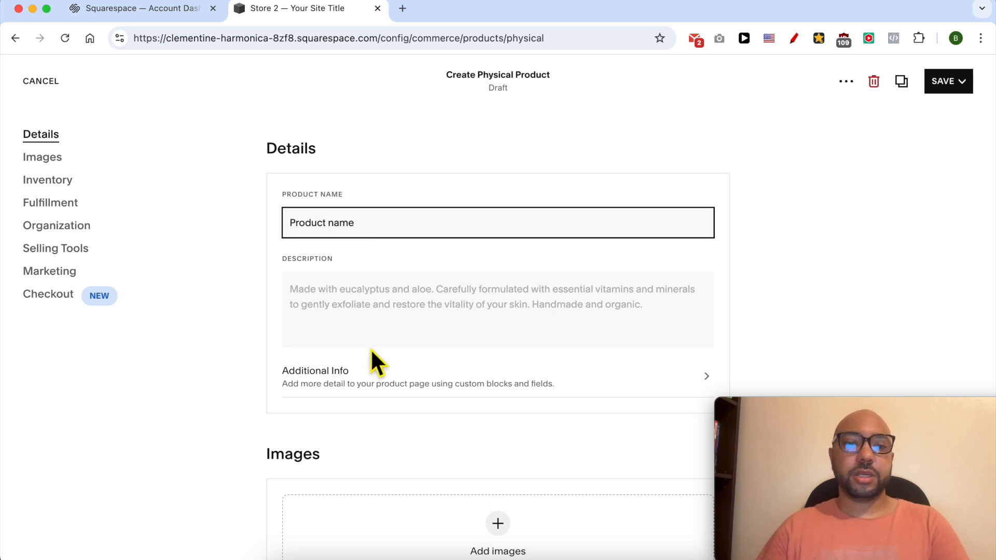
click(357, 310)
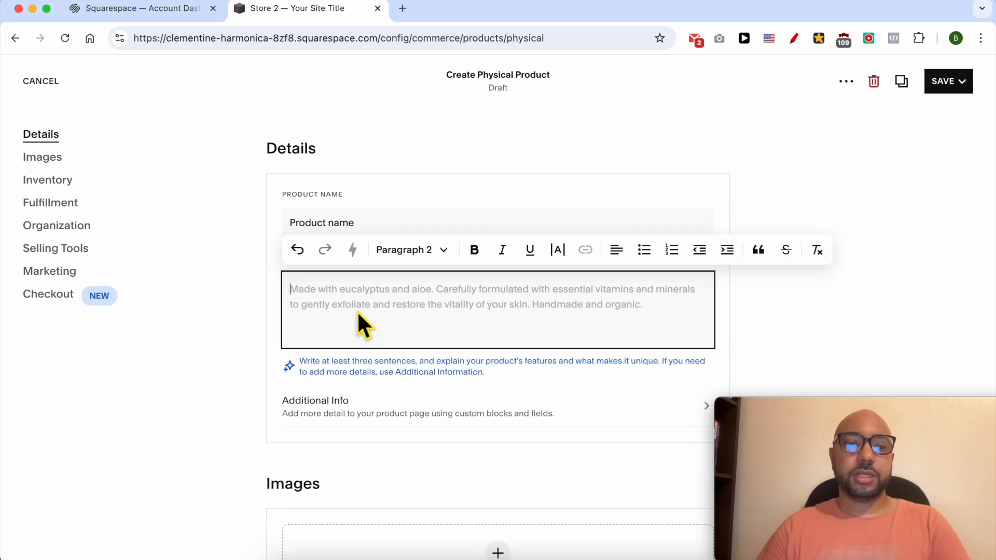
text(p)
key(BackSpace)
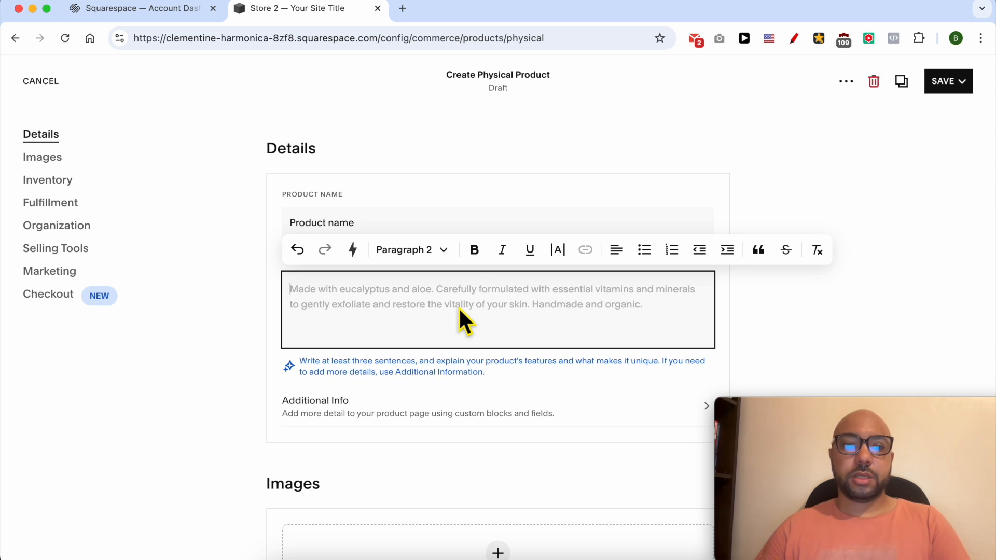
text(Product)
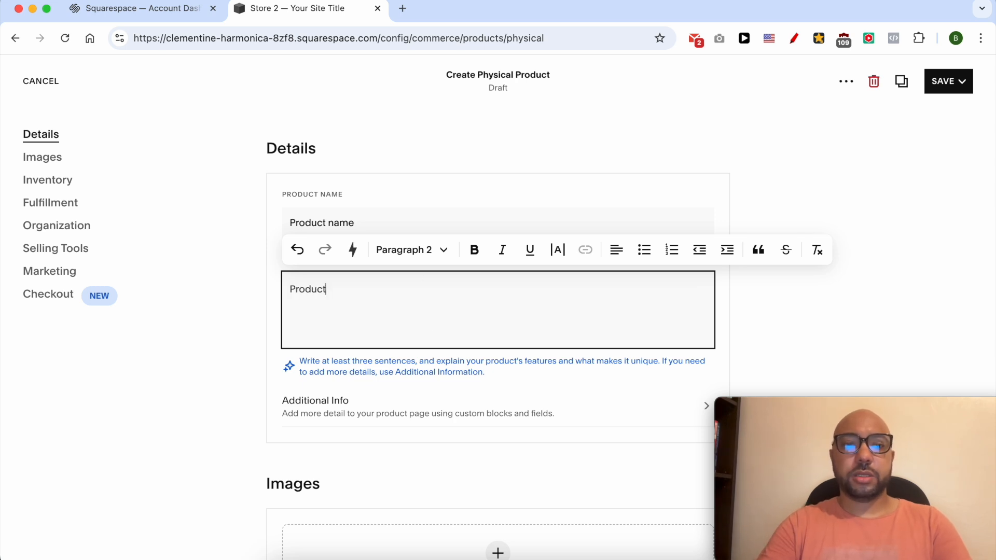
text( descripti)
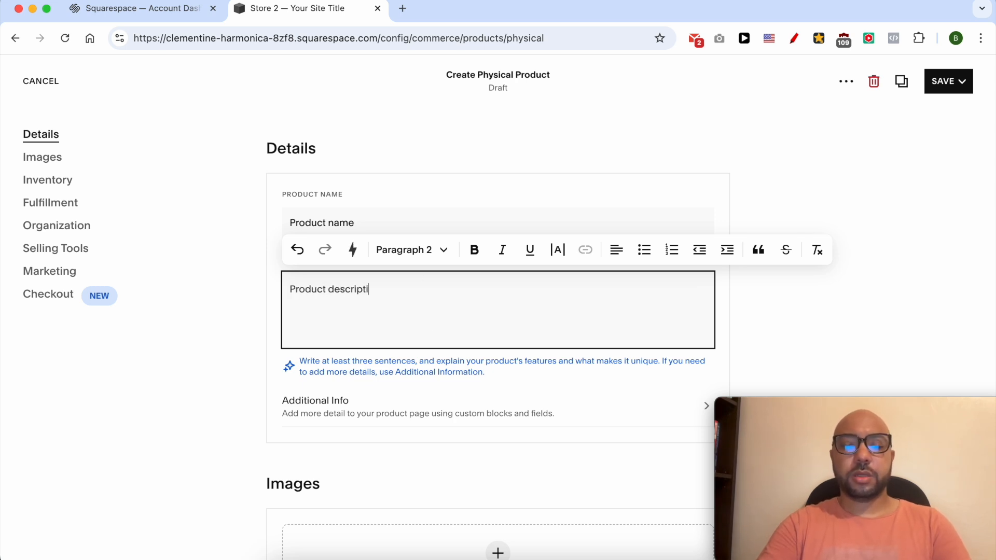
text(on goes here)
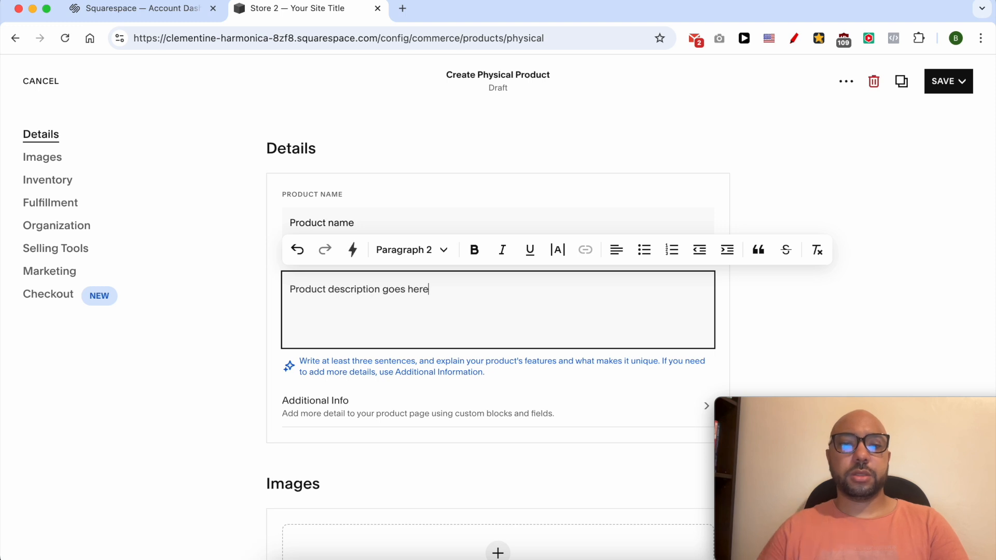
scroll(394, 386, down, 4)
scroll(446, 358, down, 2)
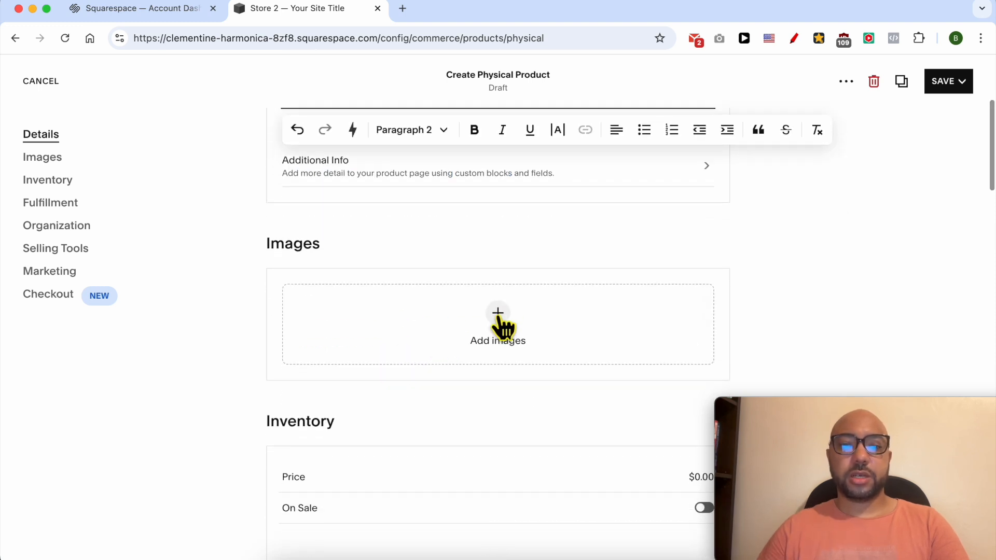
Upload New Project.png, the Energizer battery photo from Downloads, as the first product image
click(501, 319)
click(546, 285)
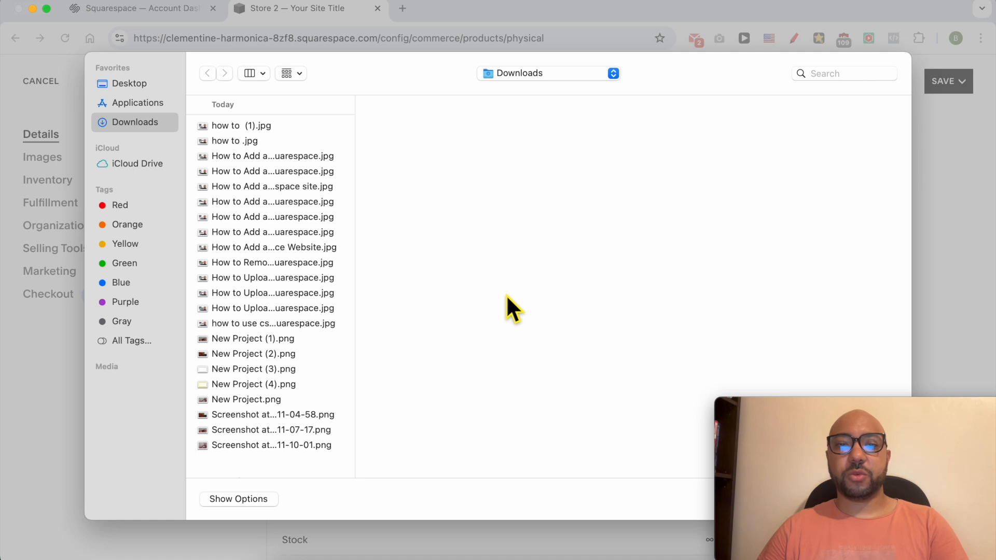
key(Escape)
click(500, 285)
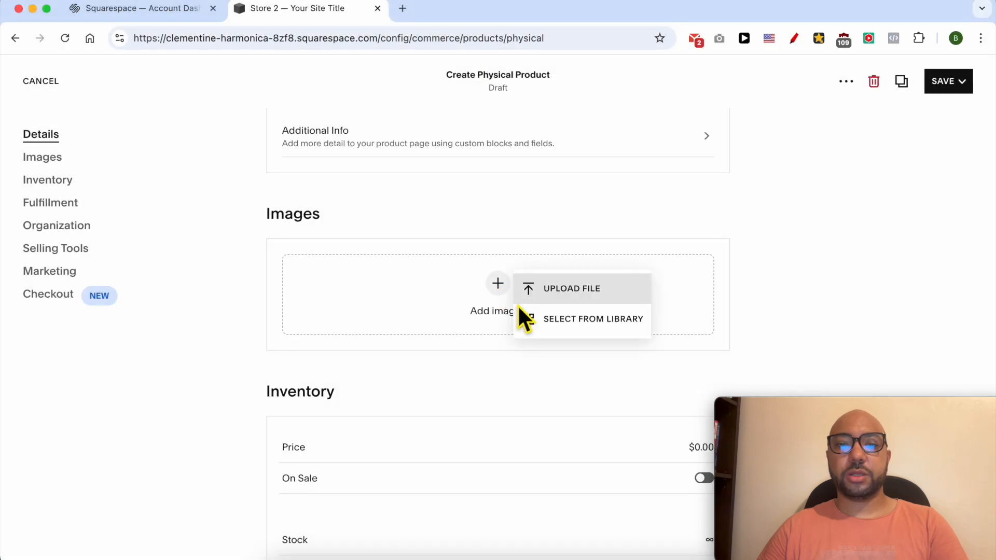
click(586, 320)
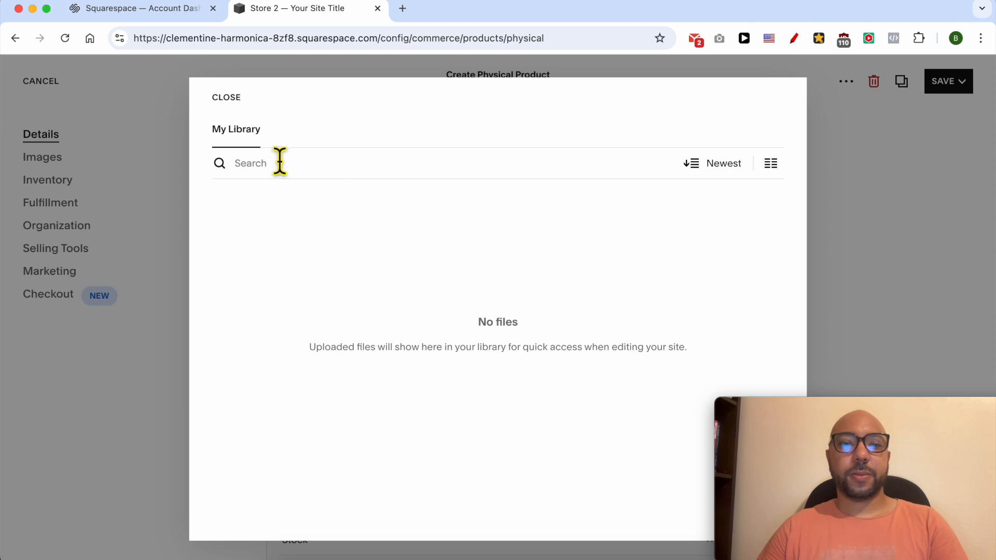
click(228, 106)
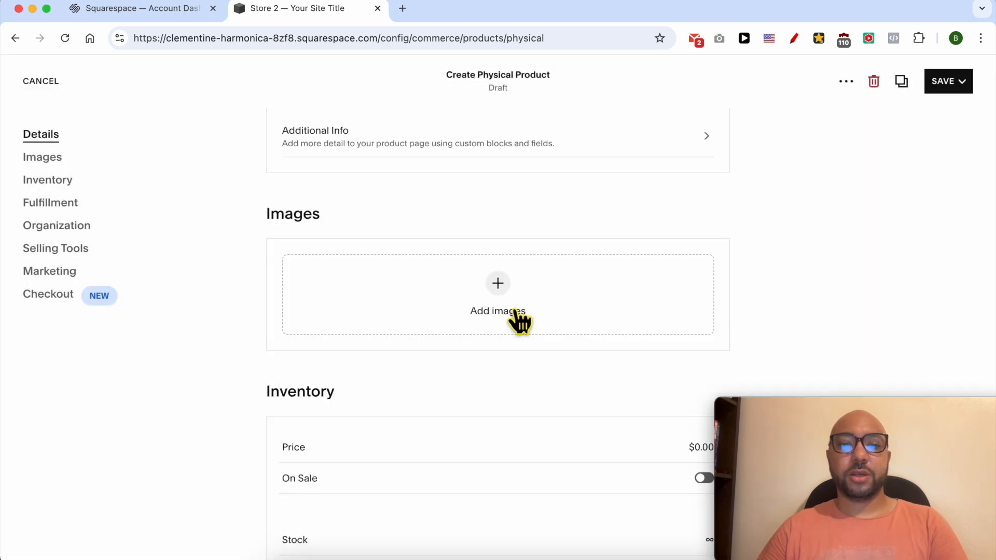
click(551, 289)
click(269, 146)
scroll(280, 233, down, 5)
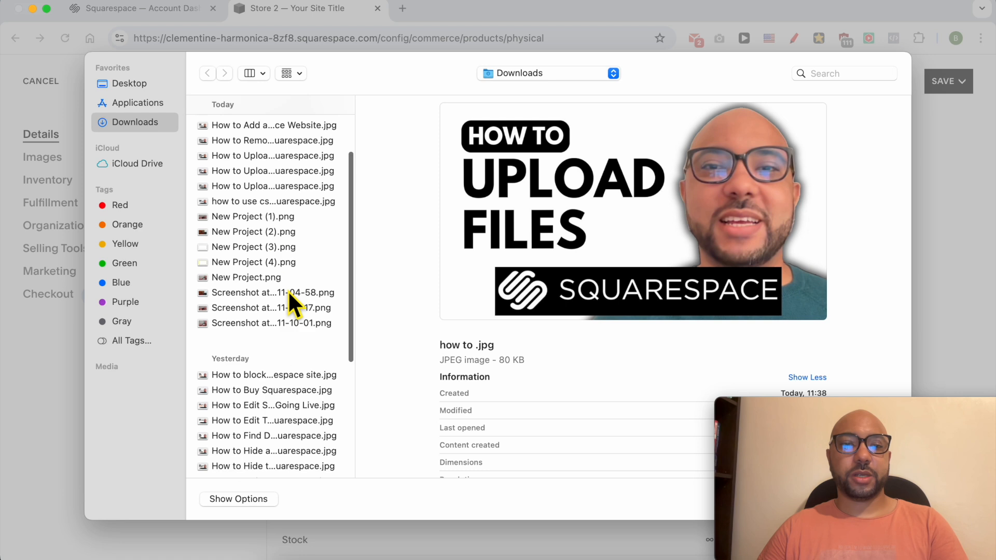
click(269, 250)
click(260, 268)
click(264, 278)
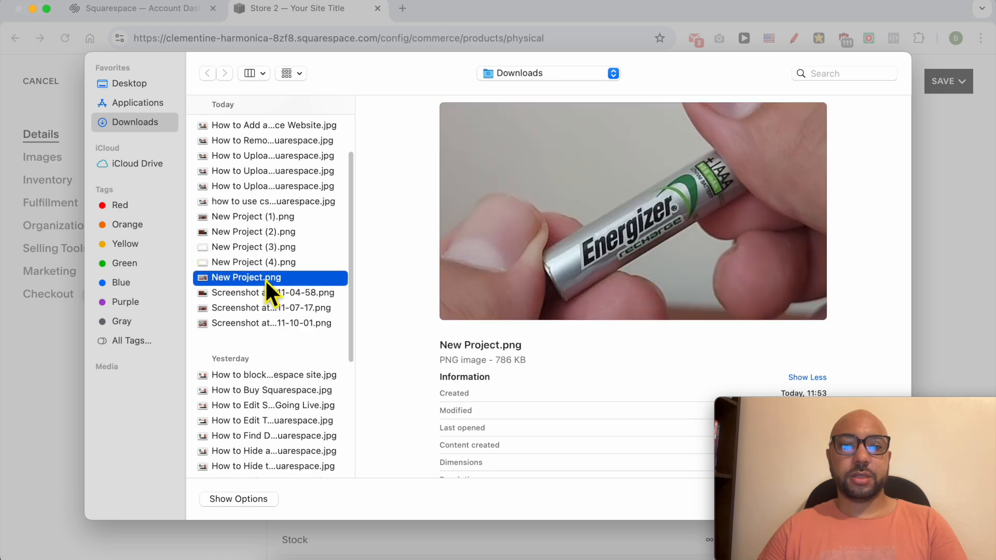
double_click(264, 277)
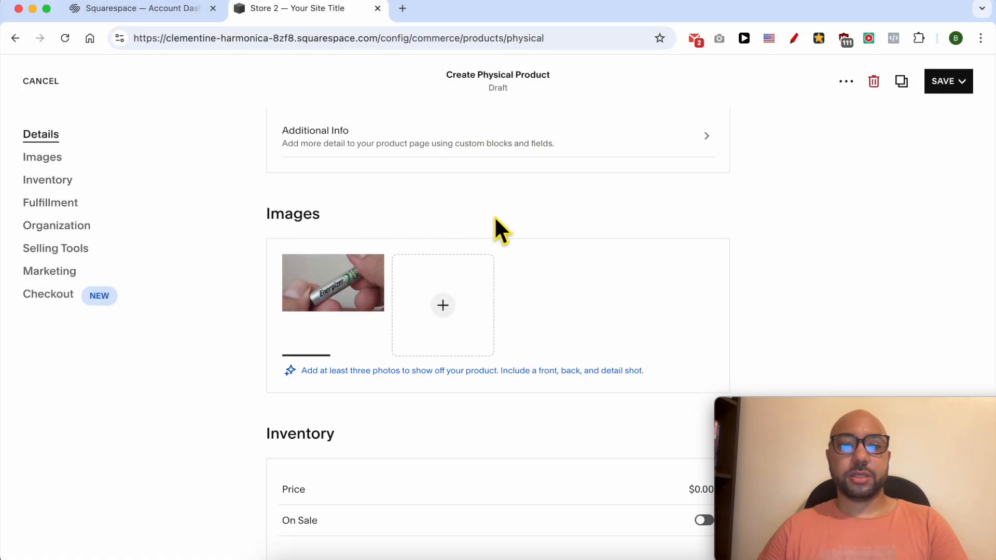
Set the product's price to $100.00
scroll(503, 222, down, 2)
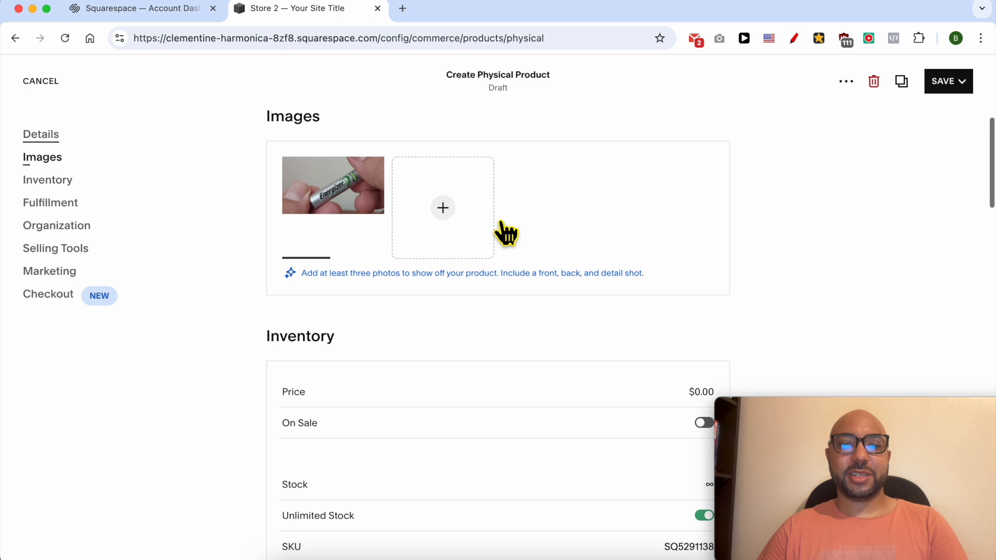
scroll(366, 332, down, 2)
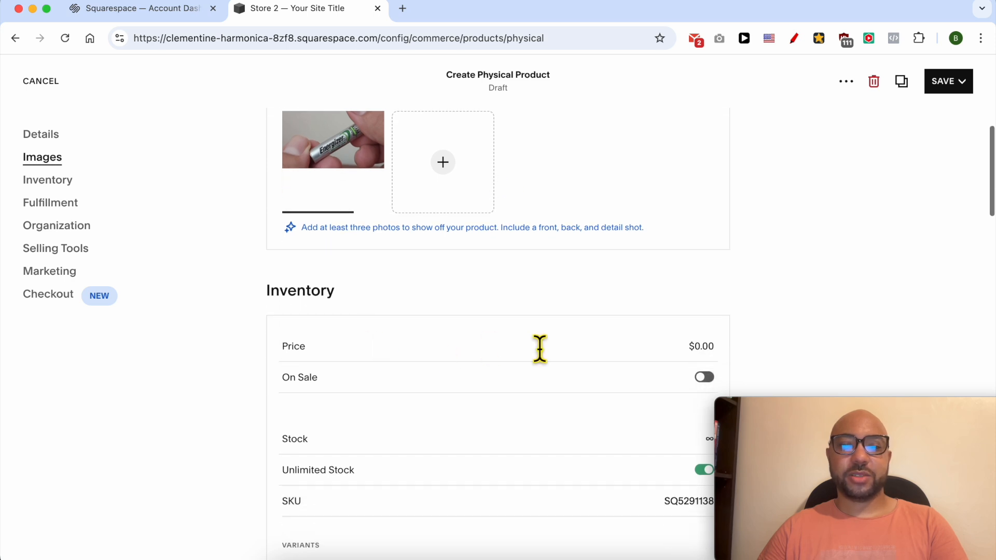
click(706, 305)
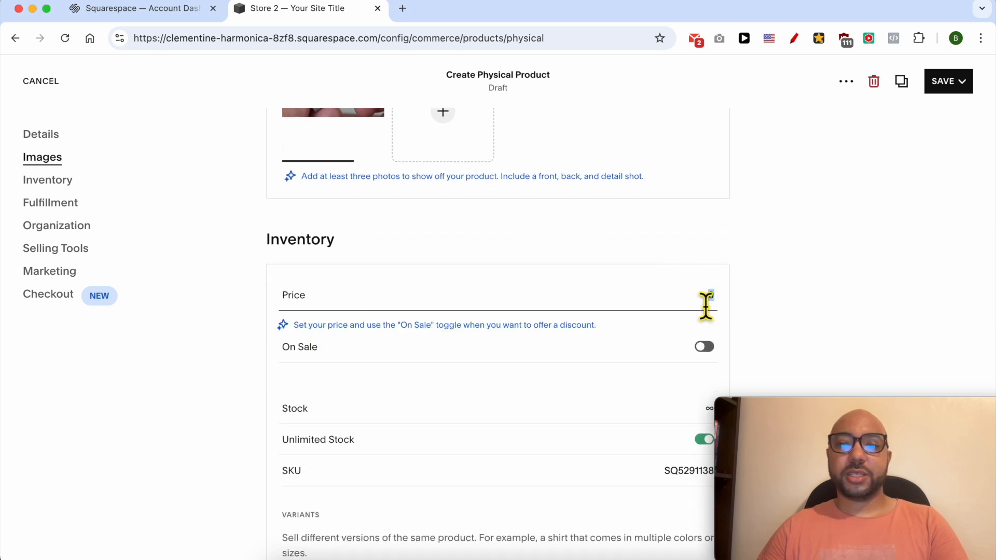
text(100)
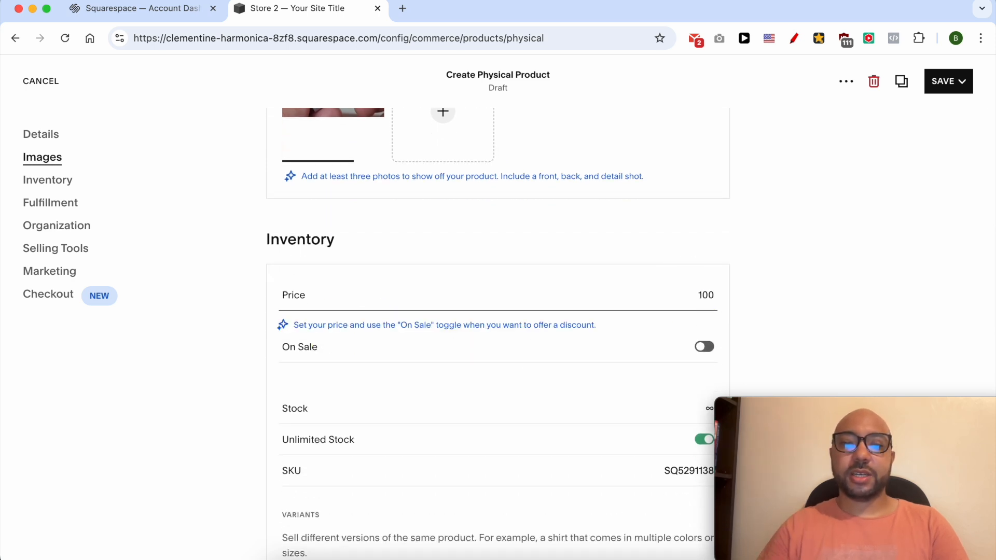
click(746, 276)
Mark the product on sale with a sale price of $99.00
scroll(746, 276, down, 1)
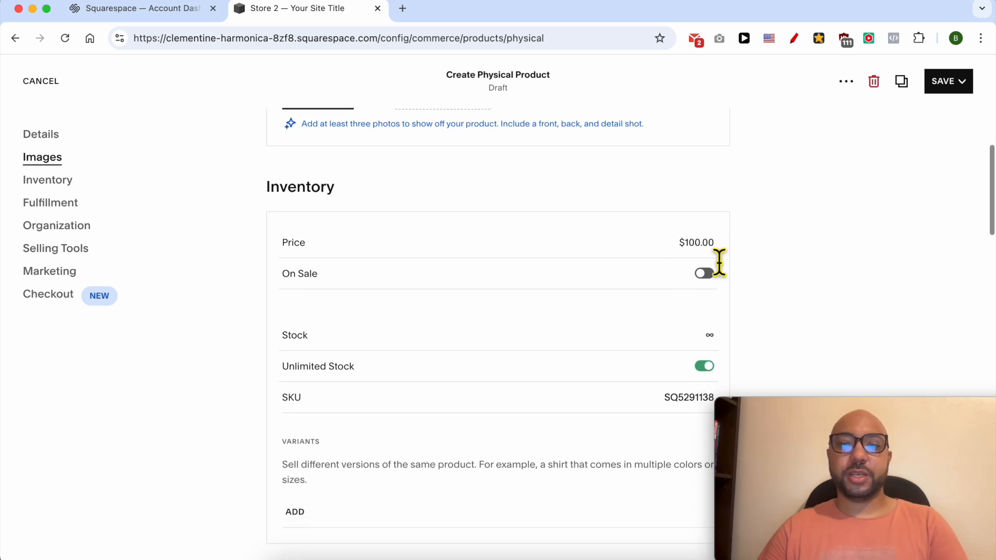
scroll(718, 267, up, 1)
scroll(719, 305, down, 2)
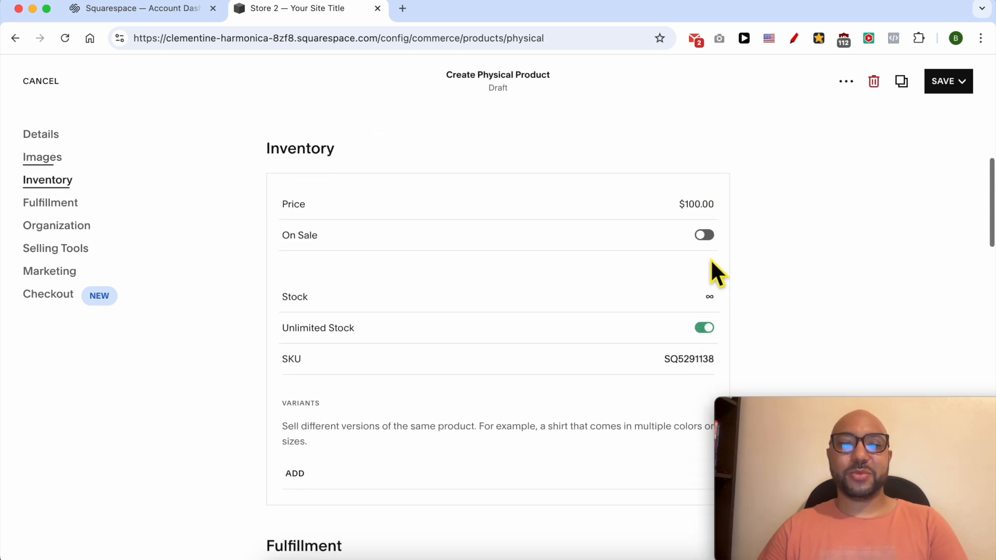
click(706, 236)
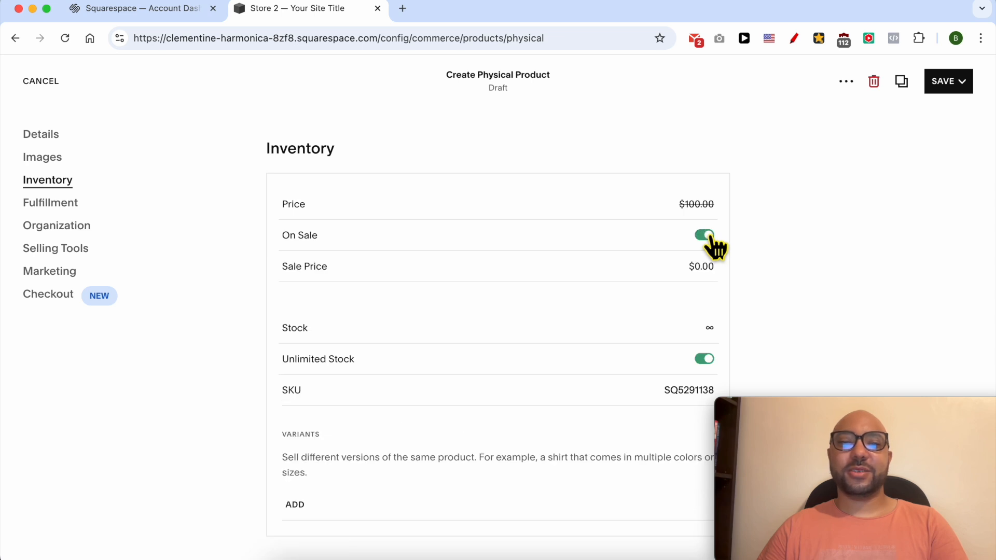
click(708, 237)
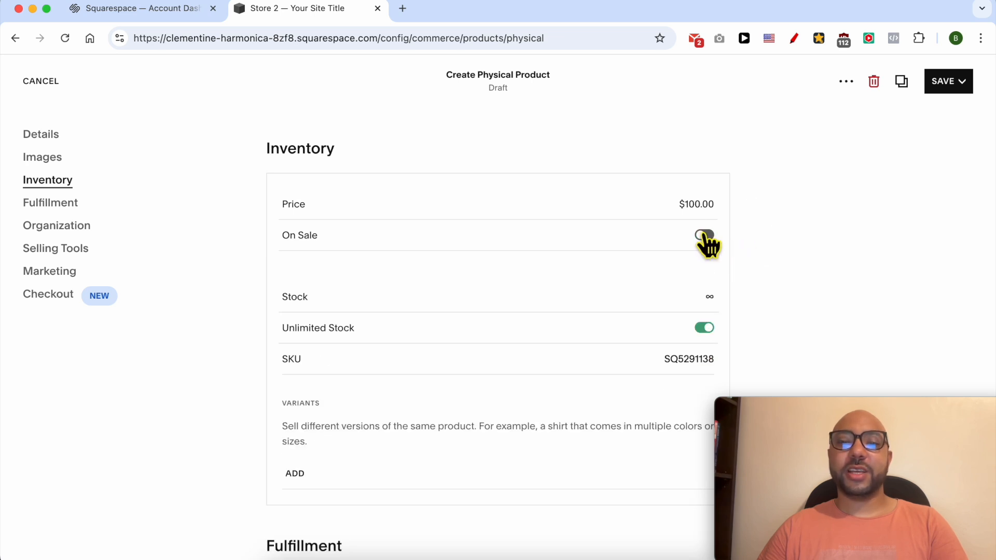
click(705, 236)
click(713, 267)
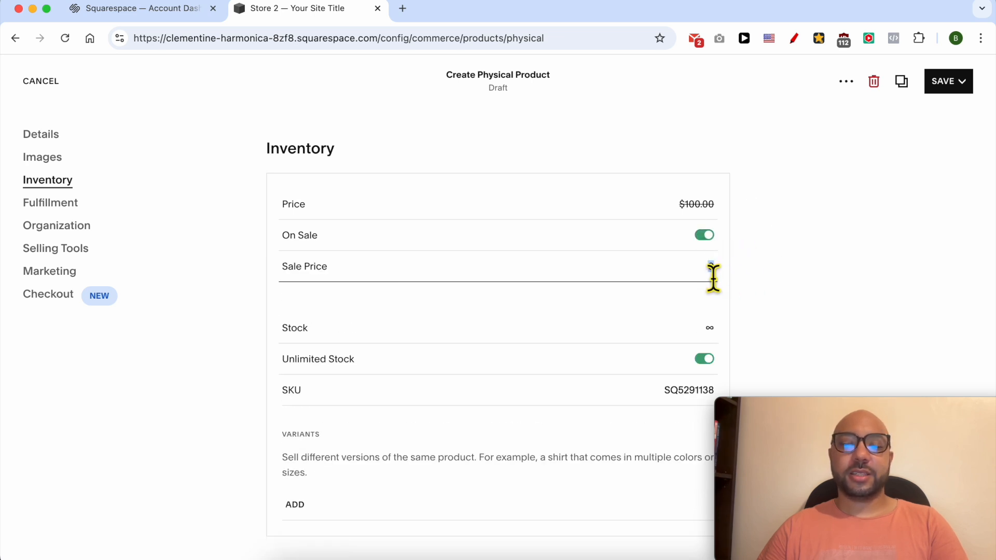
text(99)
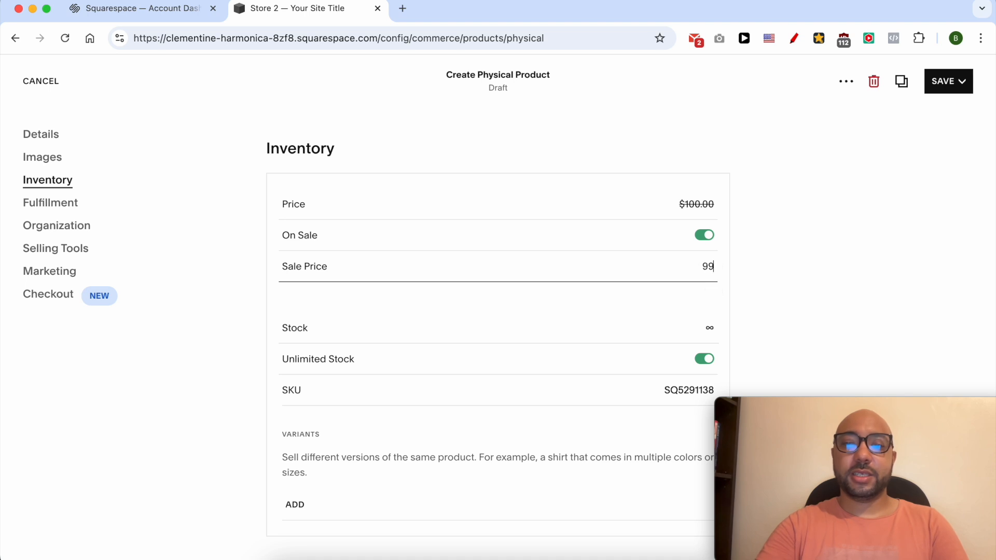
right_click(767, 272)
click(741, 299)
scroll(664, 333, down, 1)
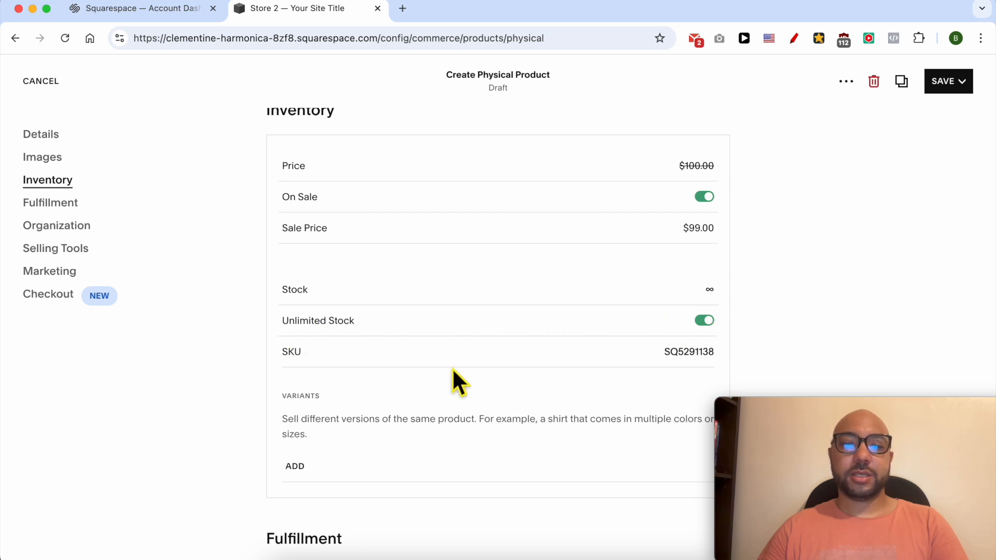
scroll(690, 367, down, 1)
scroll(690, 367, down, 5)
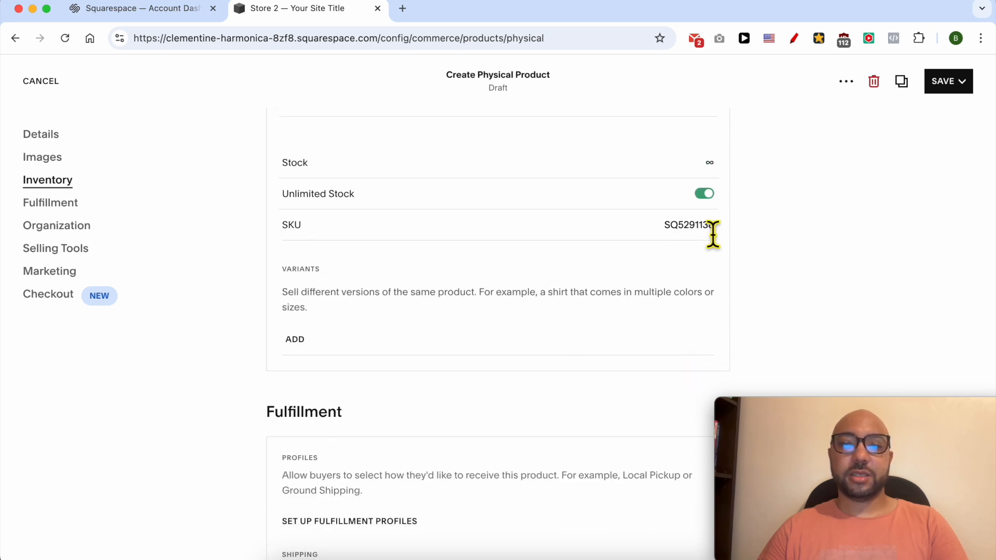
scroll(401, 337, down, 15)
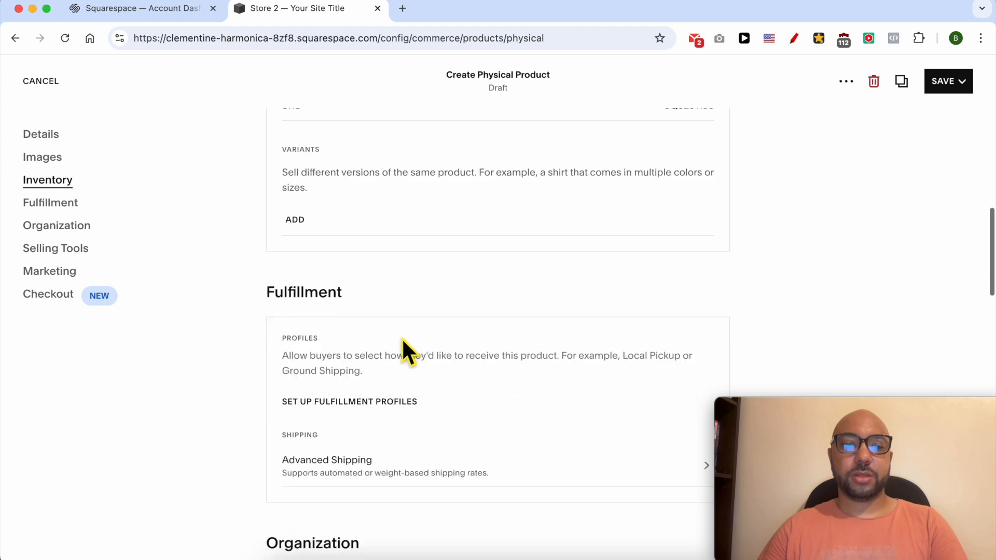
scroll(363, 285, up, 2)
scroll(347, 262, up, 2)
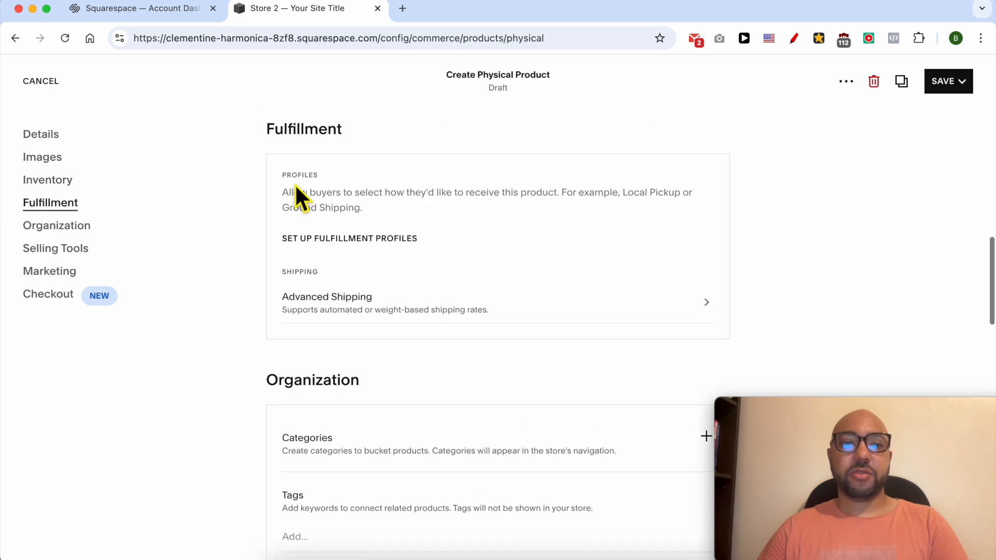
click(369, 549)
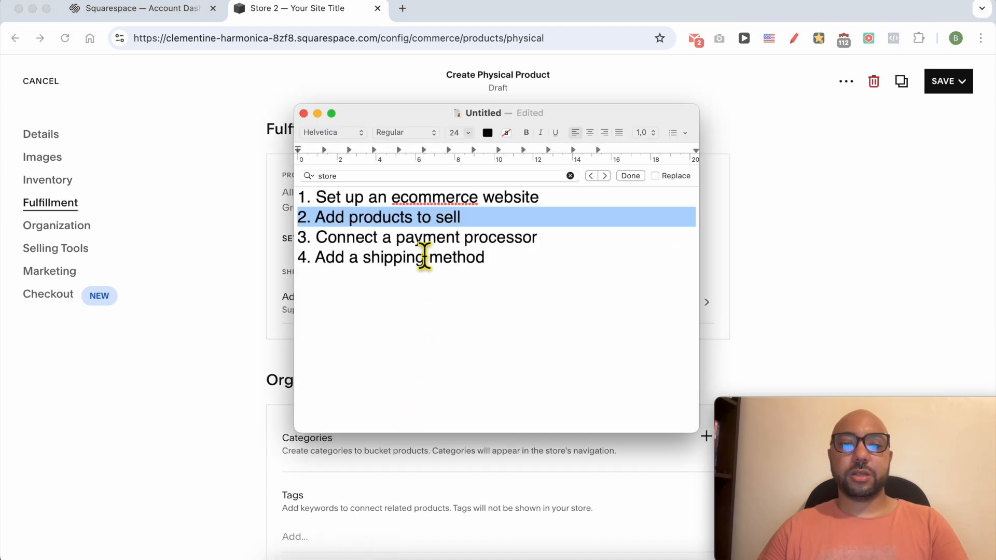
triple_click(401, 269)
click(780, 248)
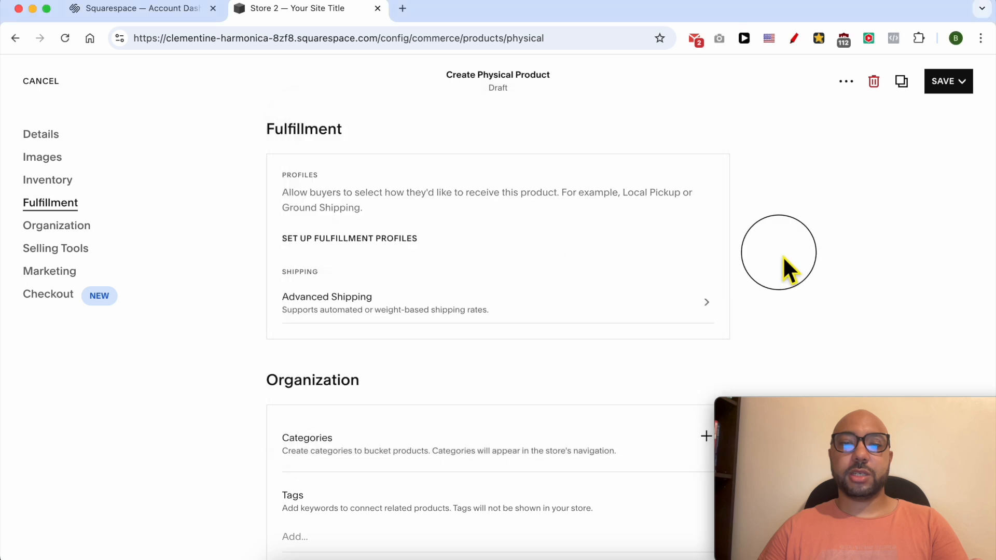
scroll(465, 267, down, 5)
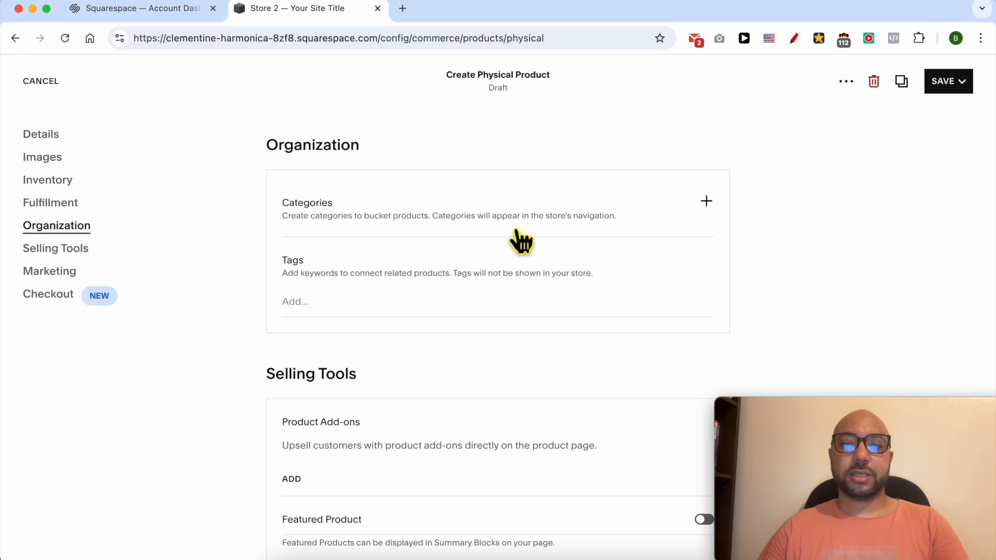
scroll(540, 293, down, 4)
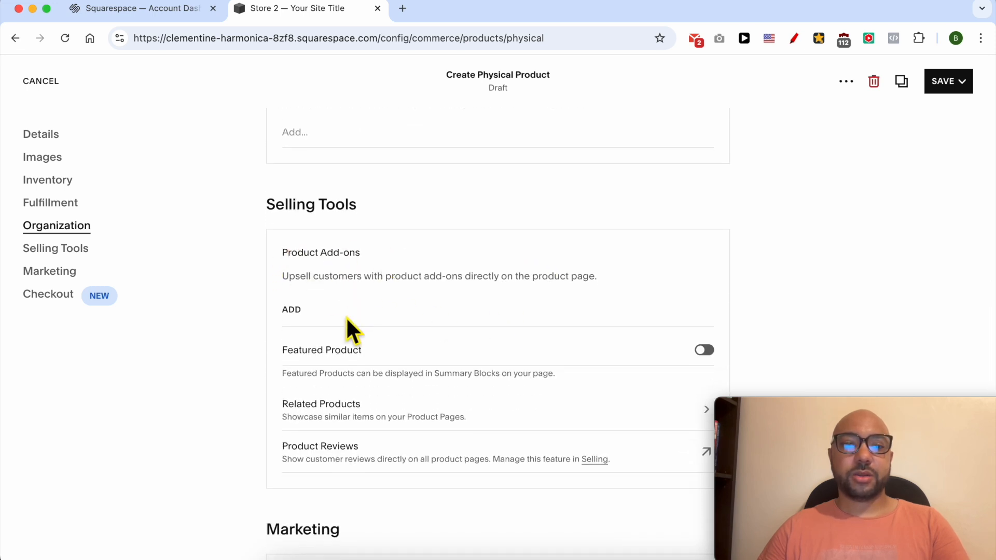
scroll(351, 332, down, 1)
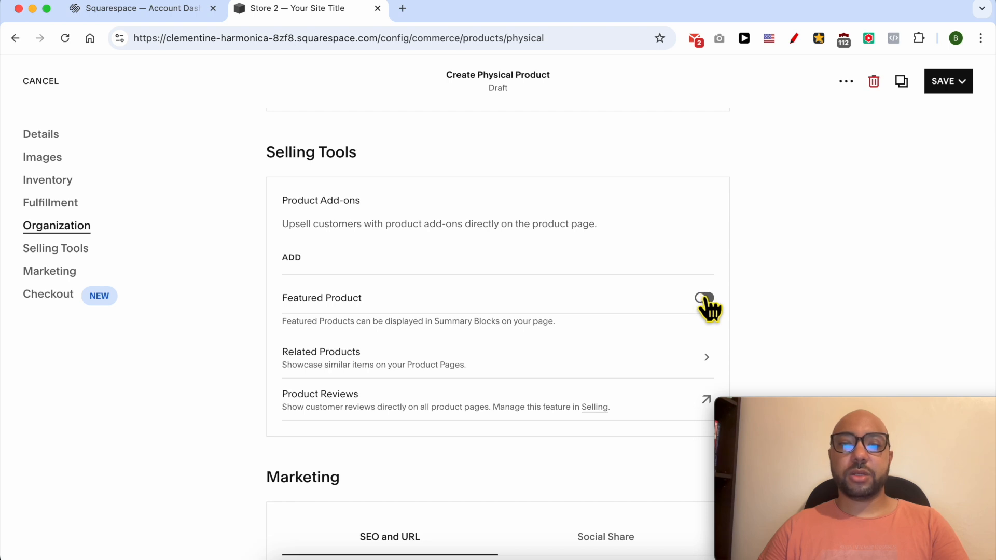
scroll(355, 238, down, 4)
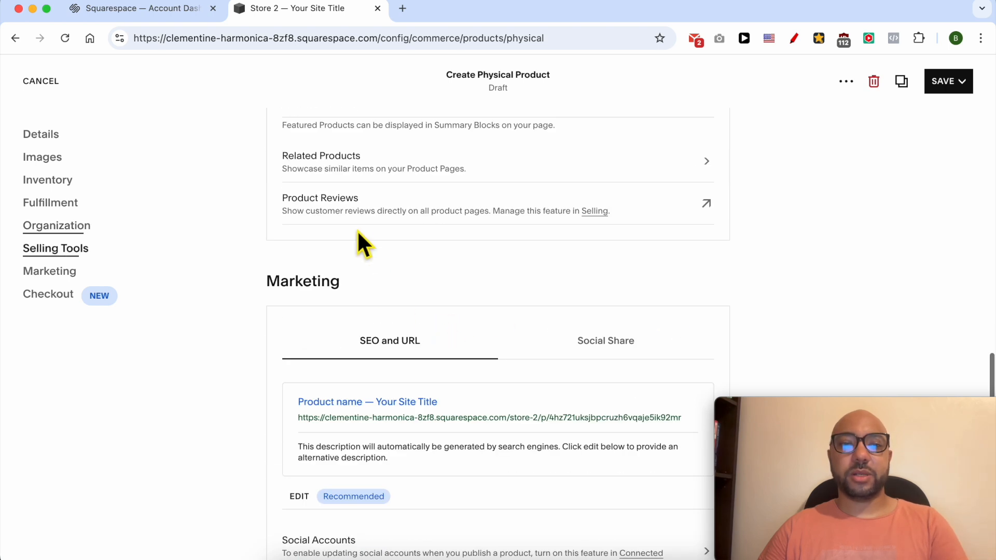
scroll(356, 223, up, 1)
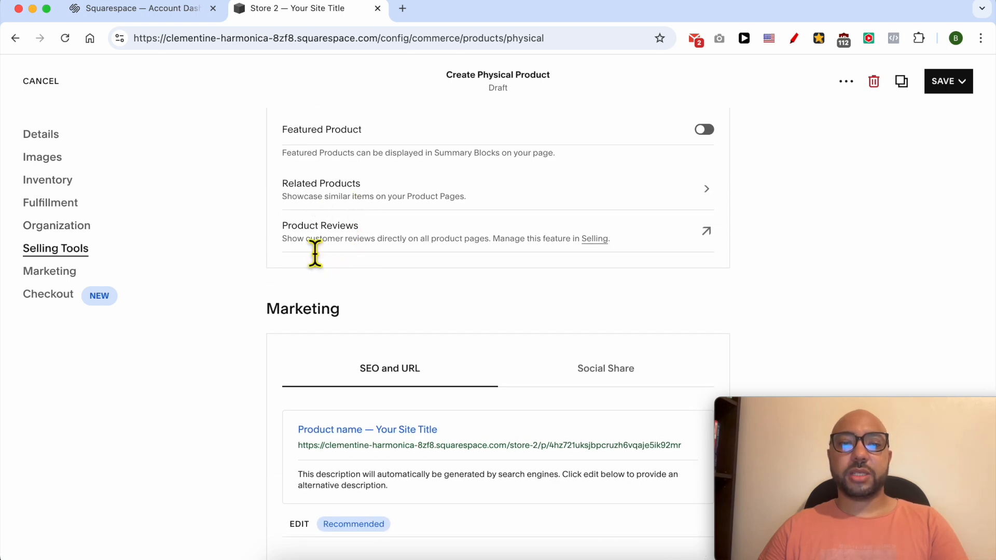
click(707, 231)
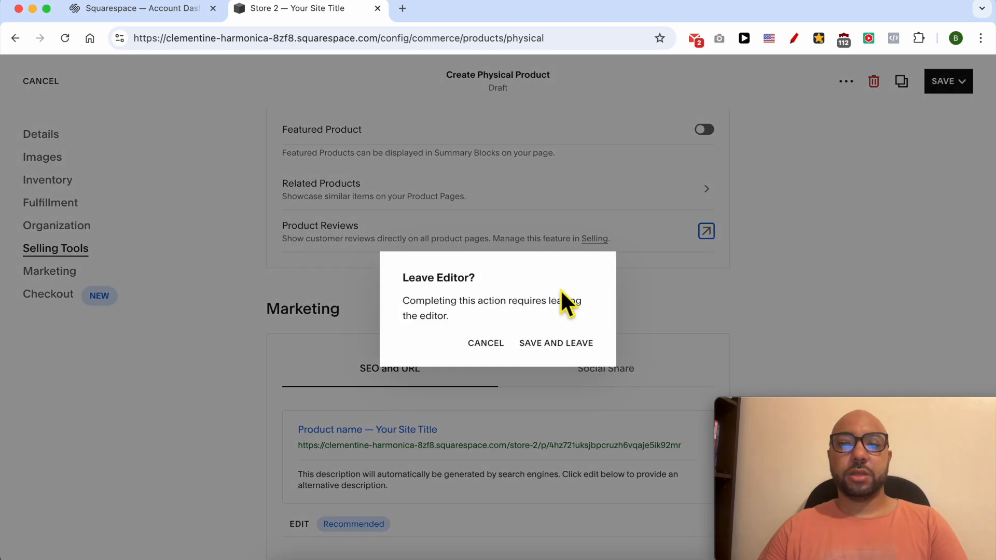
click(484, 343)
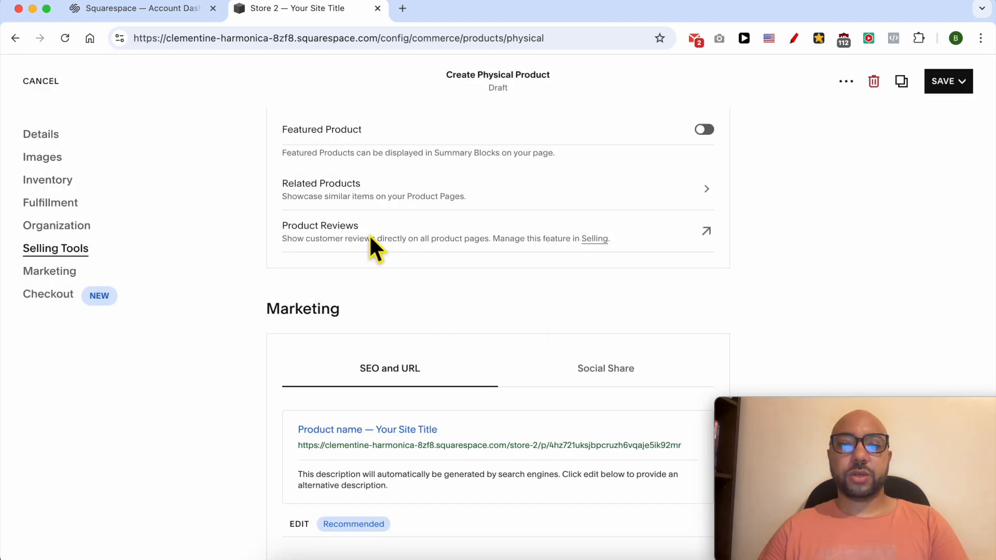
scroll(467, 374, down, 2)
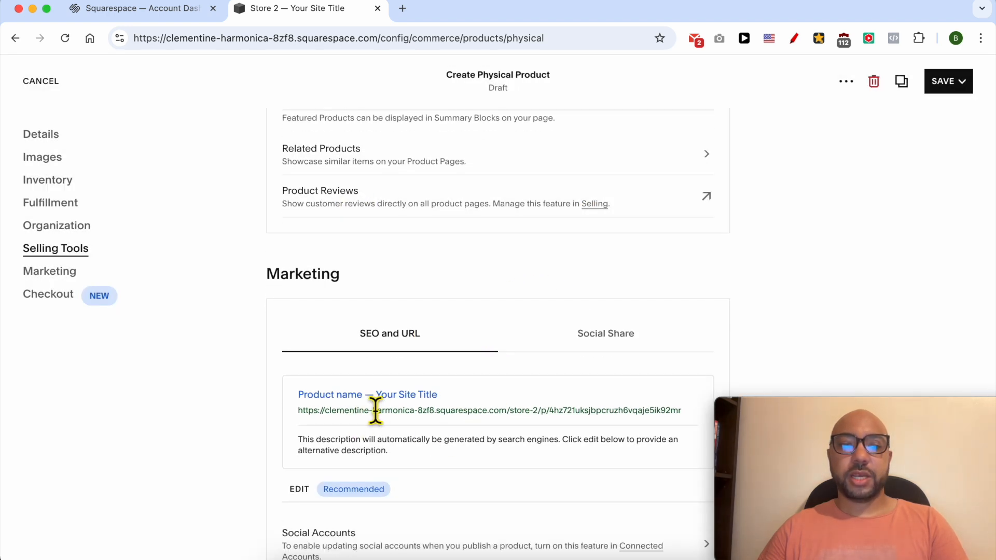
scroll(376, 410, down, 5)
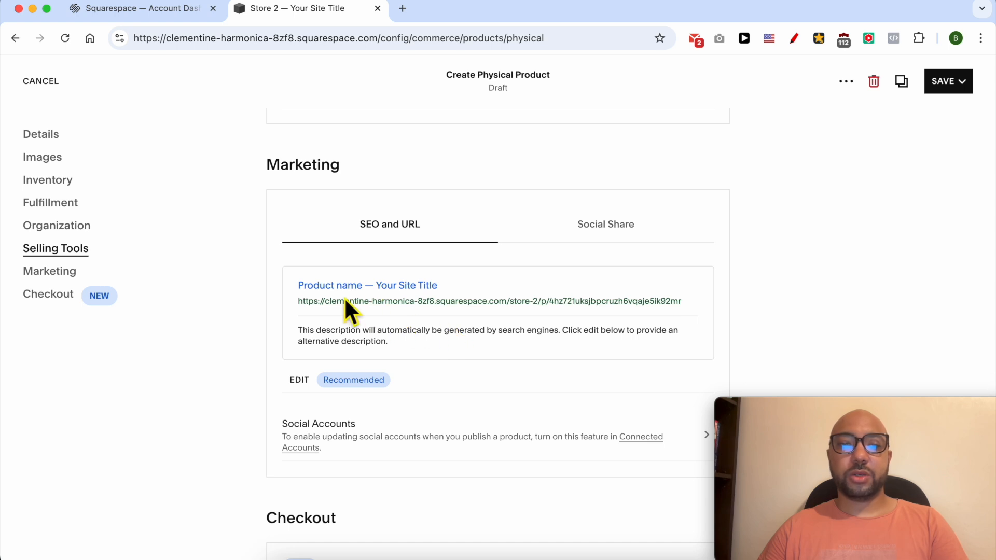
Replace the product's SEO URL slug with energize-aaa-batteries
click(300, 382)
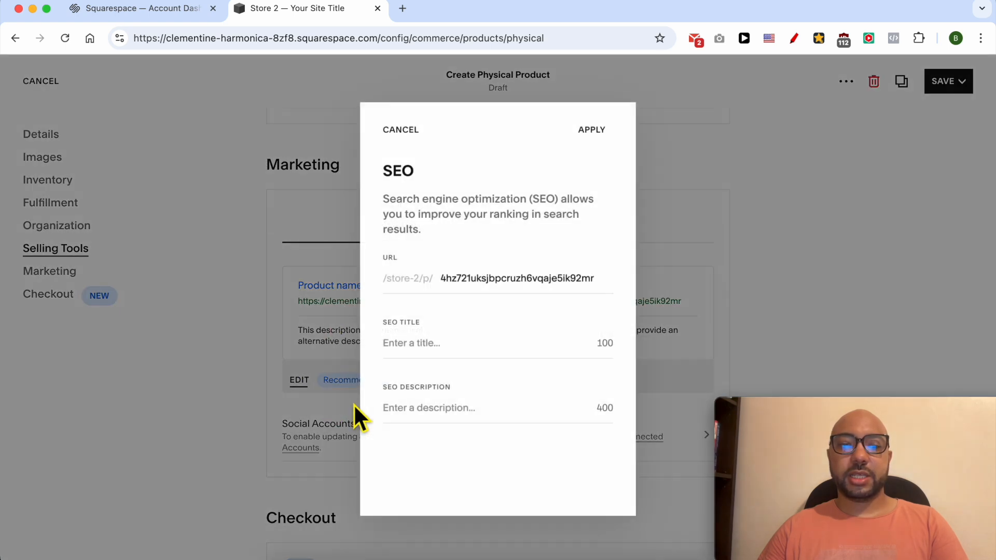
double_click(490, 290)
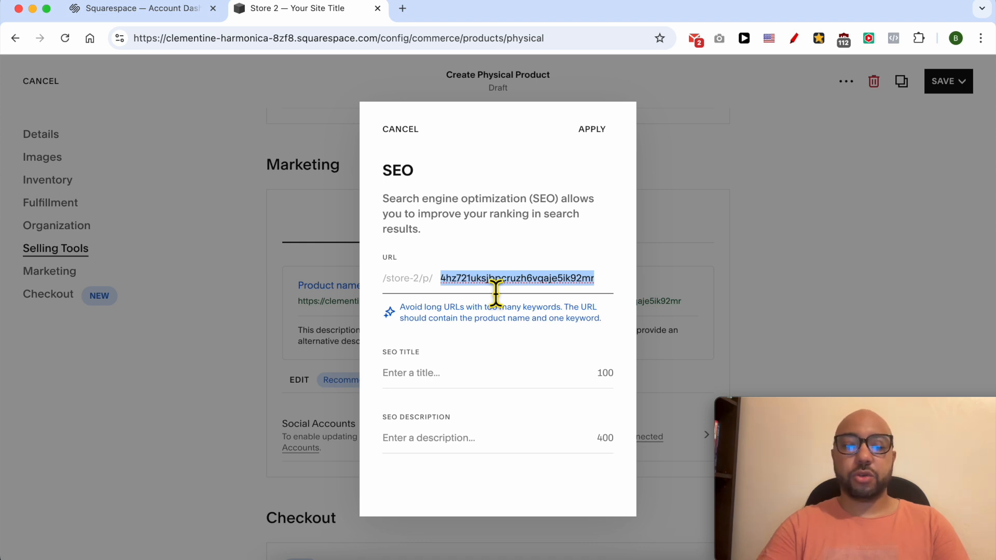
text(ene)
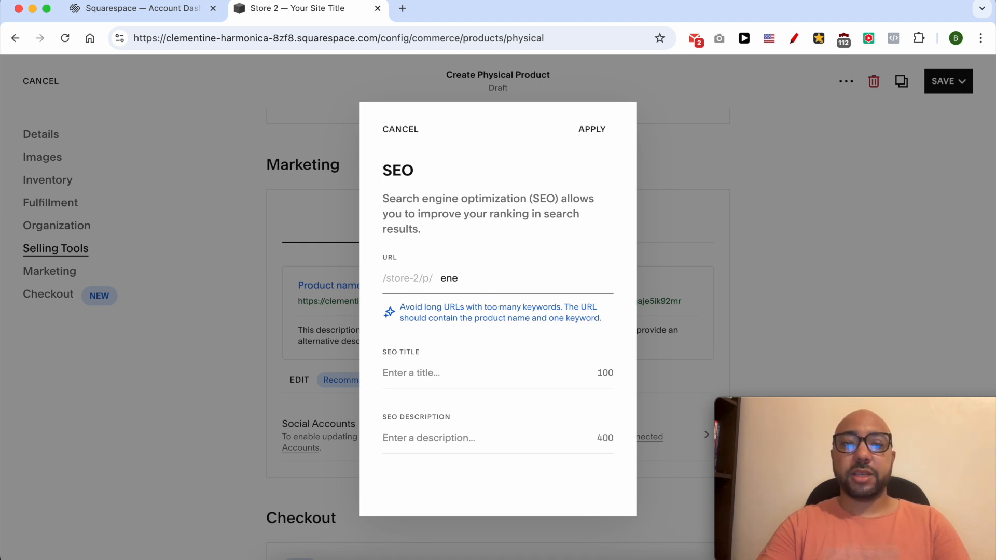
text(rgize)
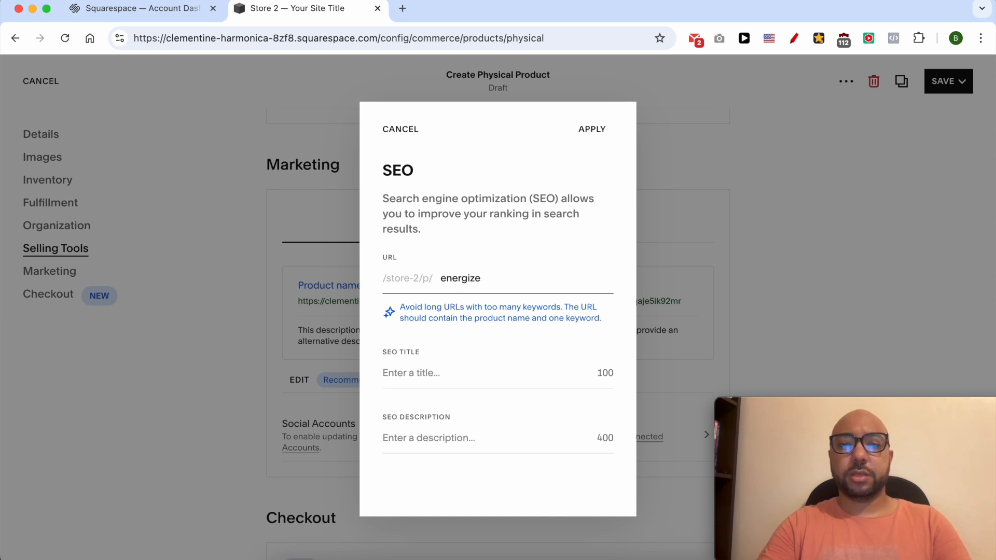
text(-aaa-batr)
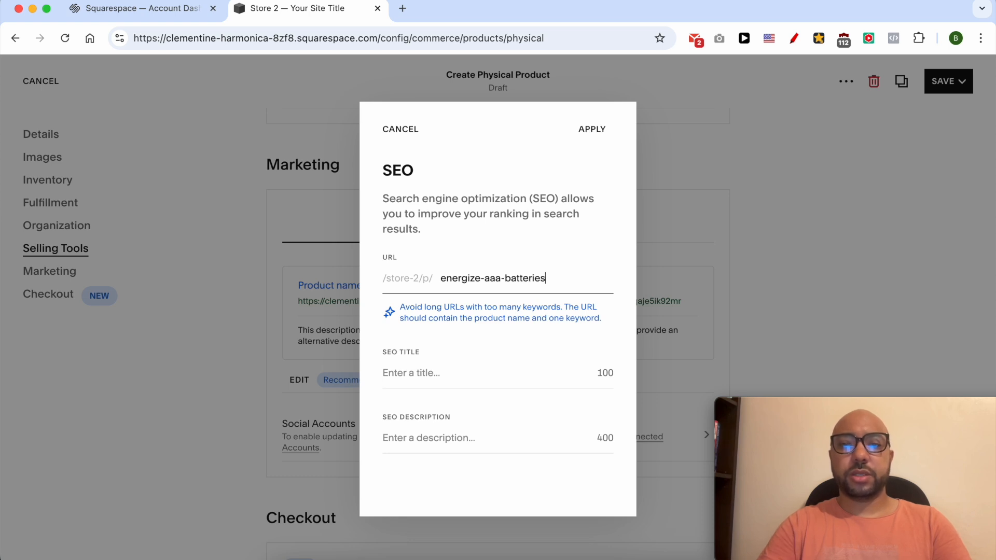
Enter the SEO title 'Buy cheap 100 usd energizer batteries' and apply the SEO changes
click(456, 374)
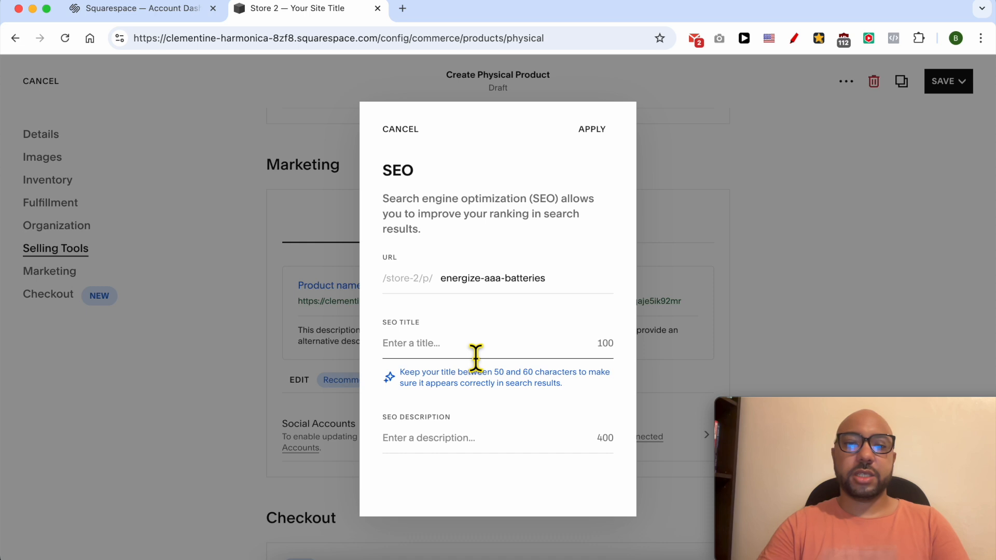
text(Buy)
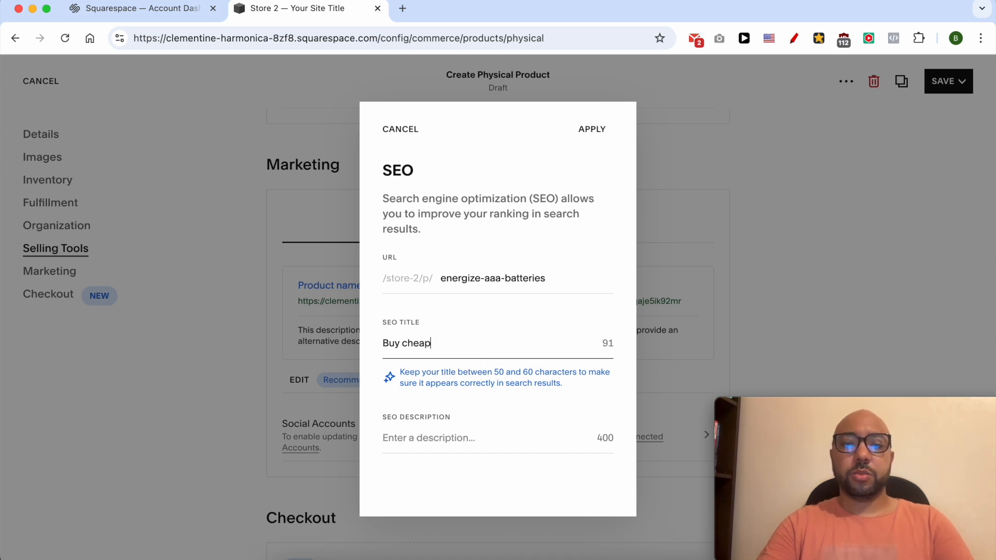
text(cheap 100 usd )
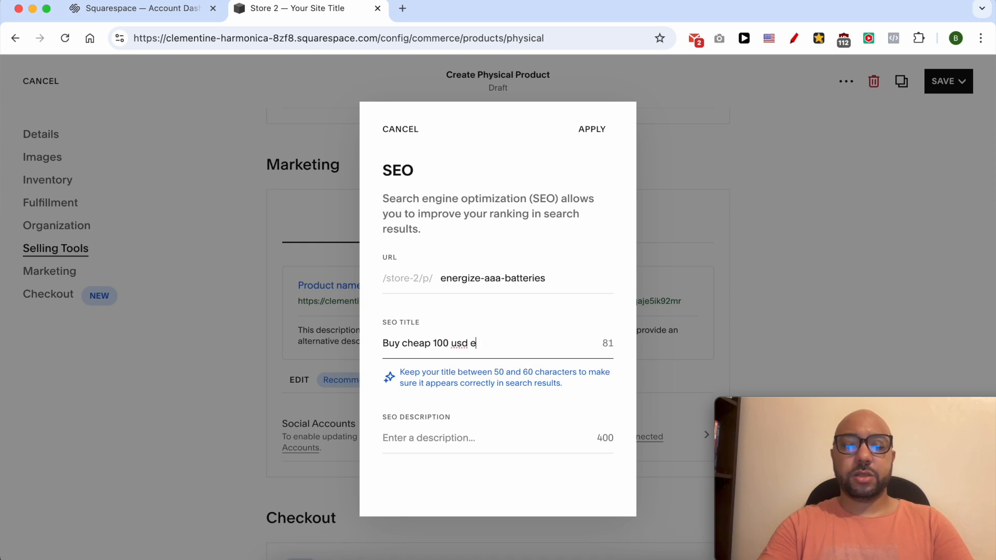
text(energizer )
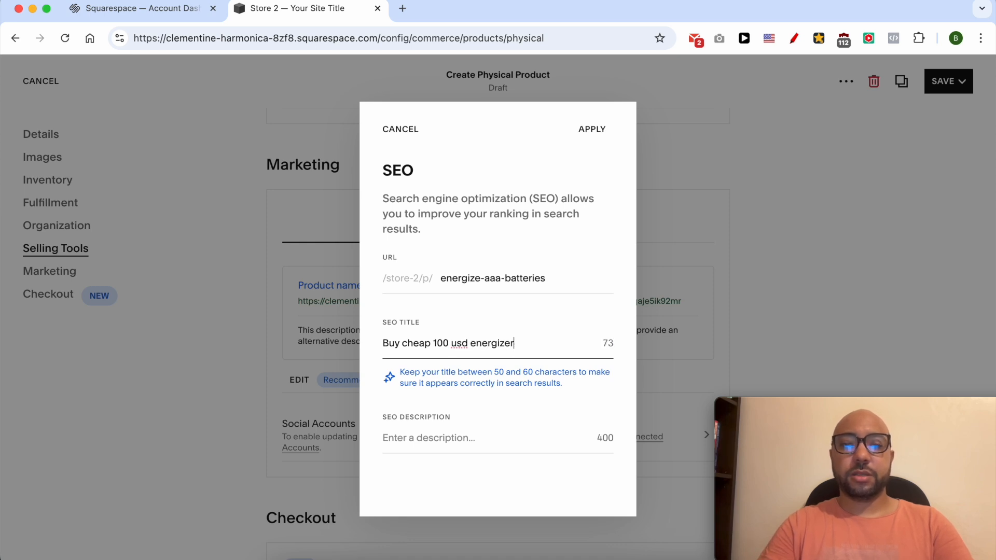
text(batteries)
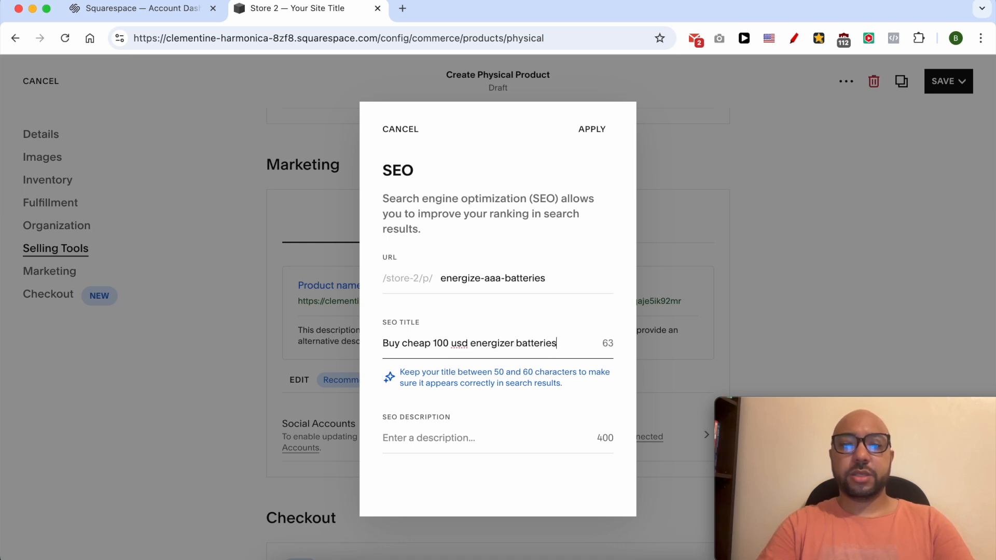
click(452, 439)
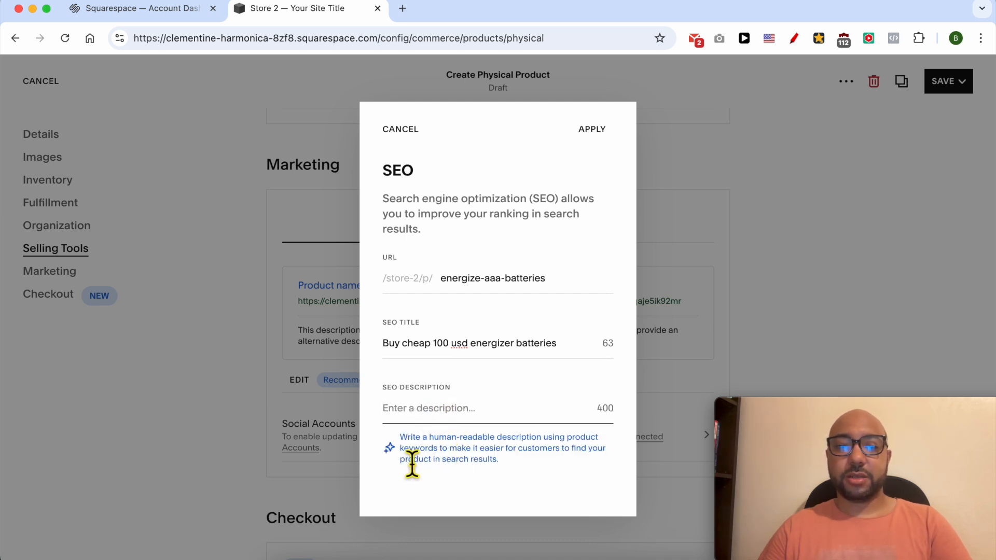
click(442, 416)
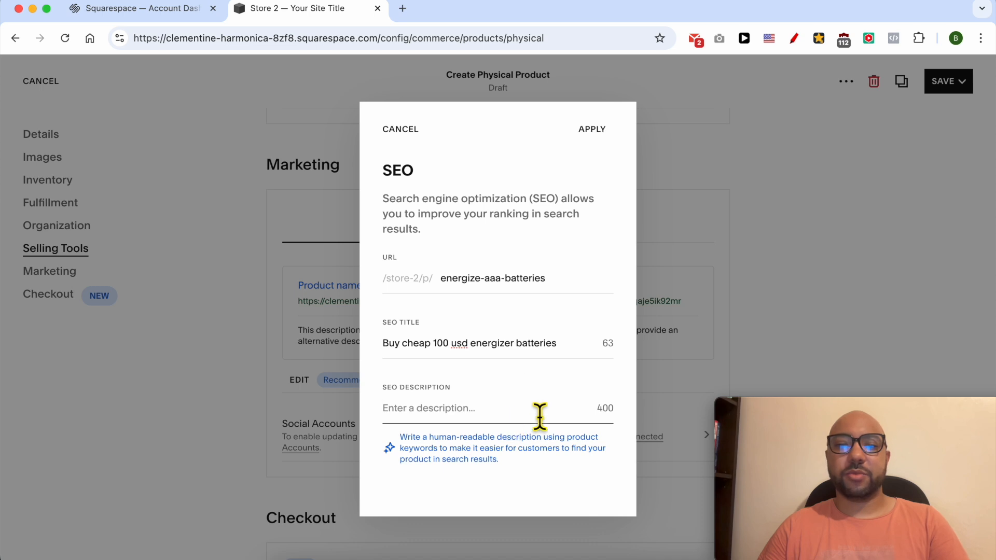
click(594, 136)
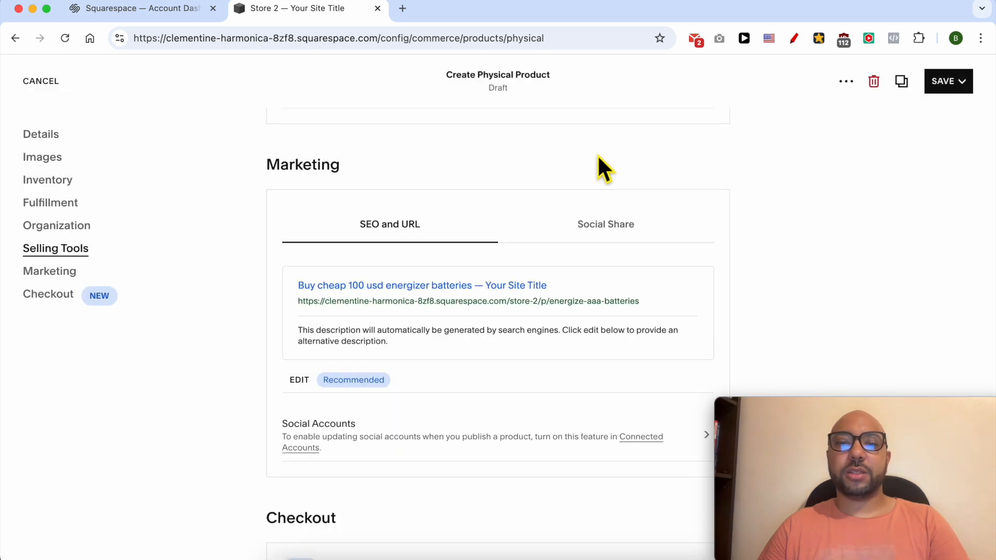
Choose PUBLISH from the battery product's SAVE options
scroll(561, 348, down, 3)
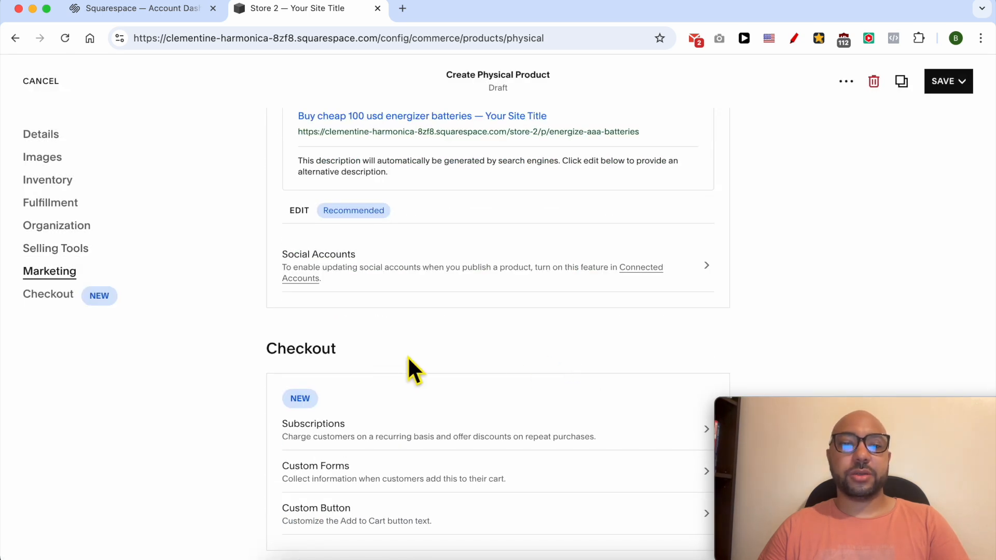
scroll(404, 363, down, 3)
scroll(648, 244, down, 2)
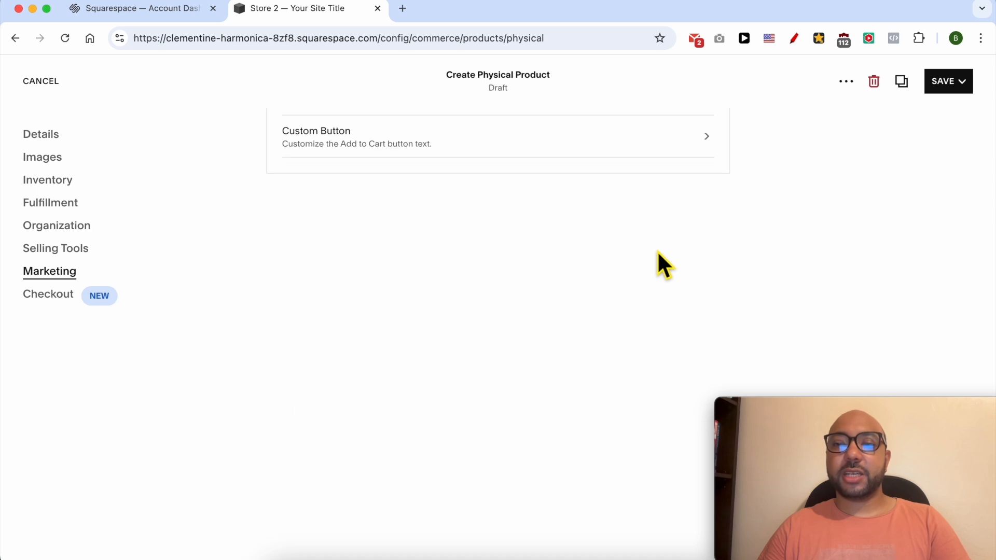
scroll(736, 315, up, 10)
click(945, 82)
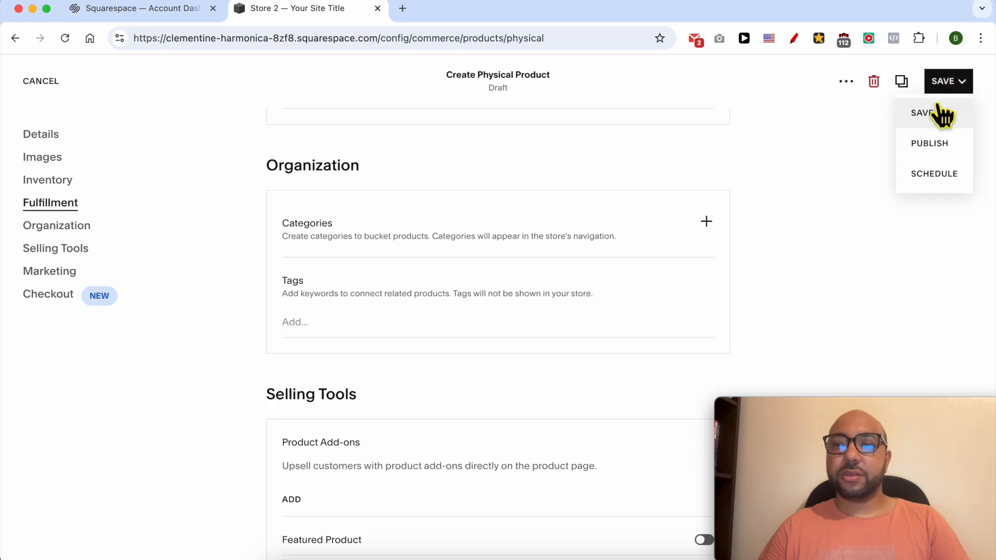
click(929, 144)
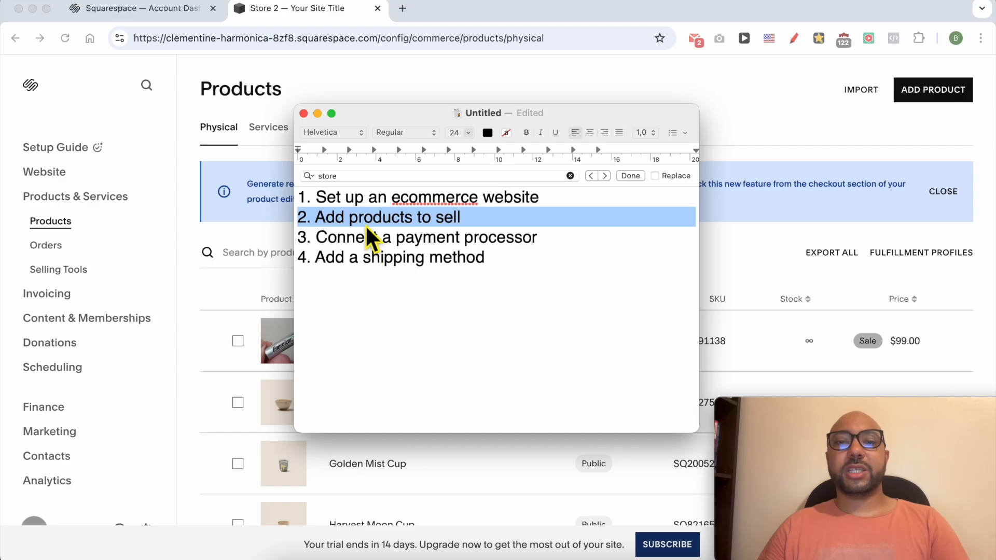
Select the 'Connect a payment processor' checklist line, then return to the Squarespace product list
triple_click(369, 219)
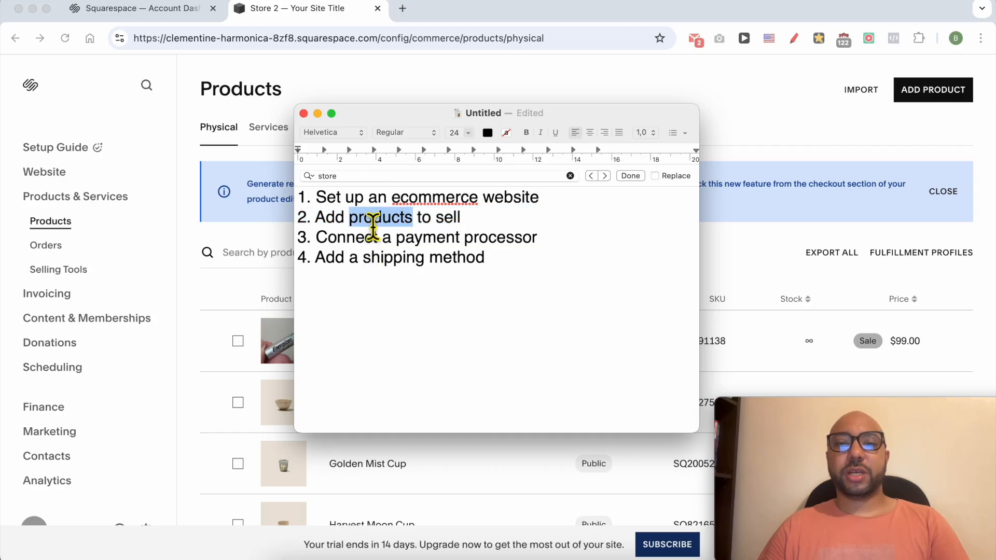
double_click(370, 238)
triple_click(370, 241)
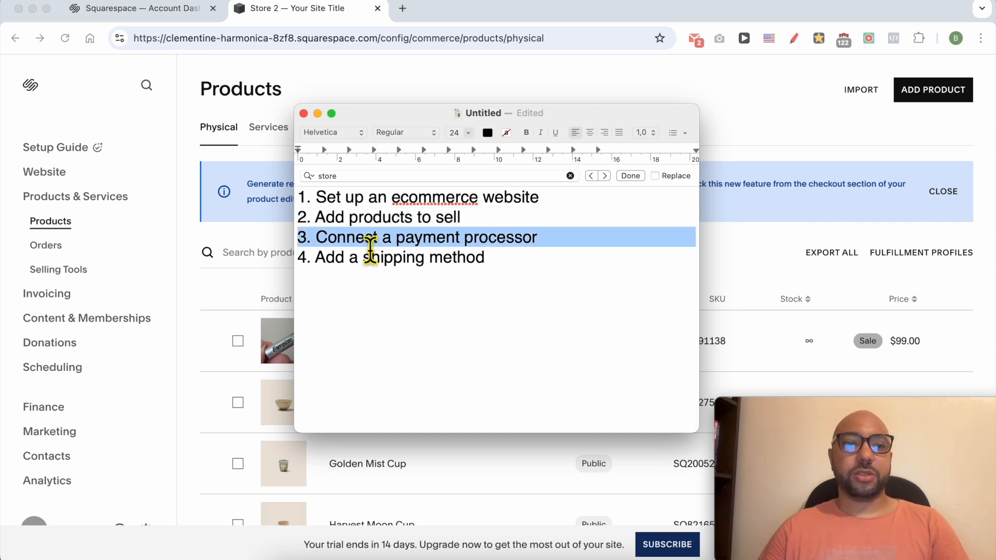
click(128, 219)
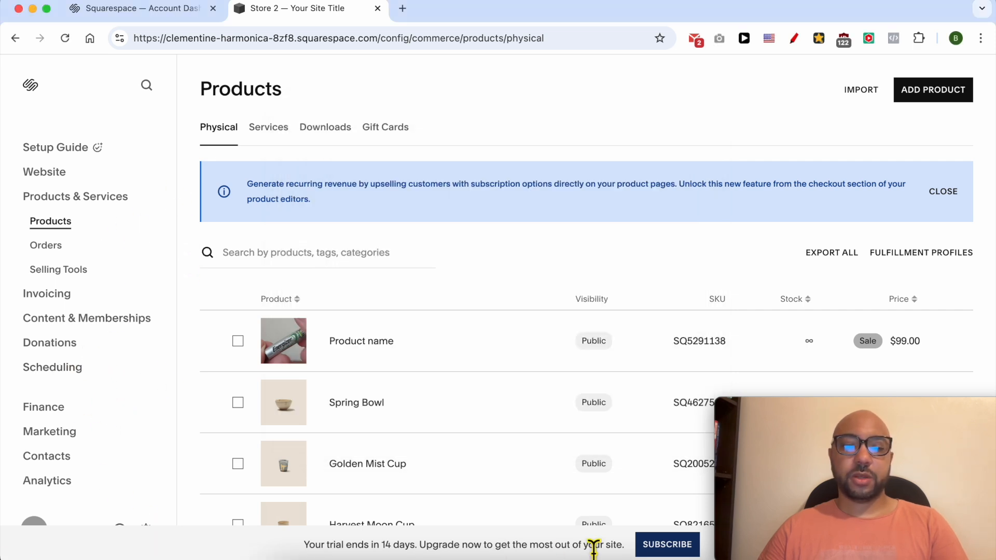
drag(838, 422, 811, 340)
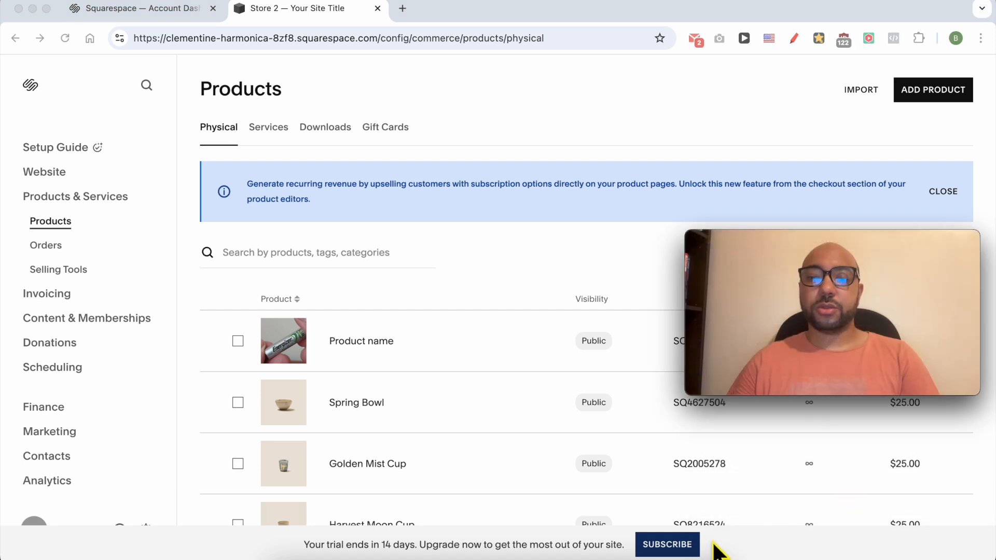
scroll(574, 519, down, 5)
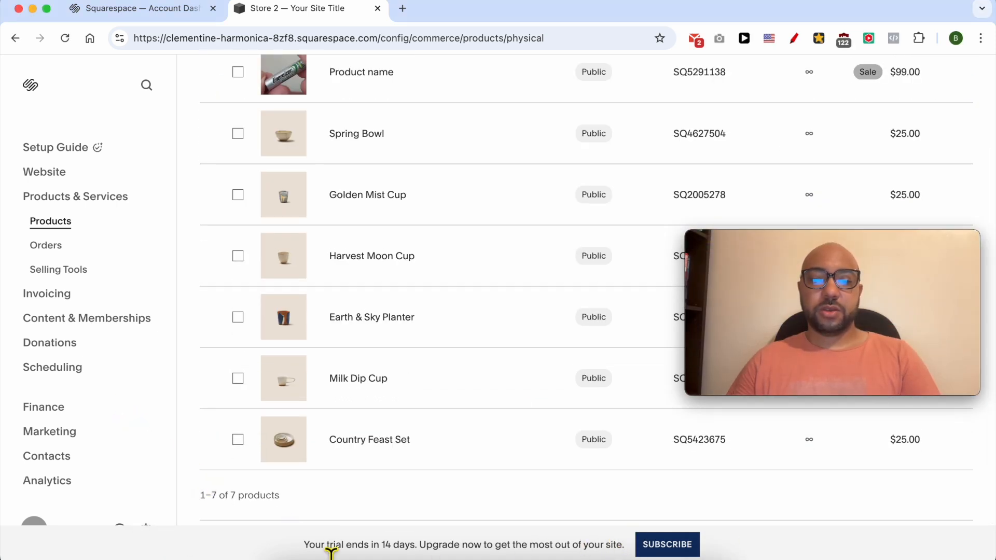
click(148, 525)
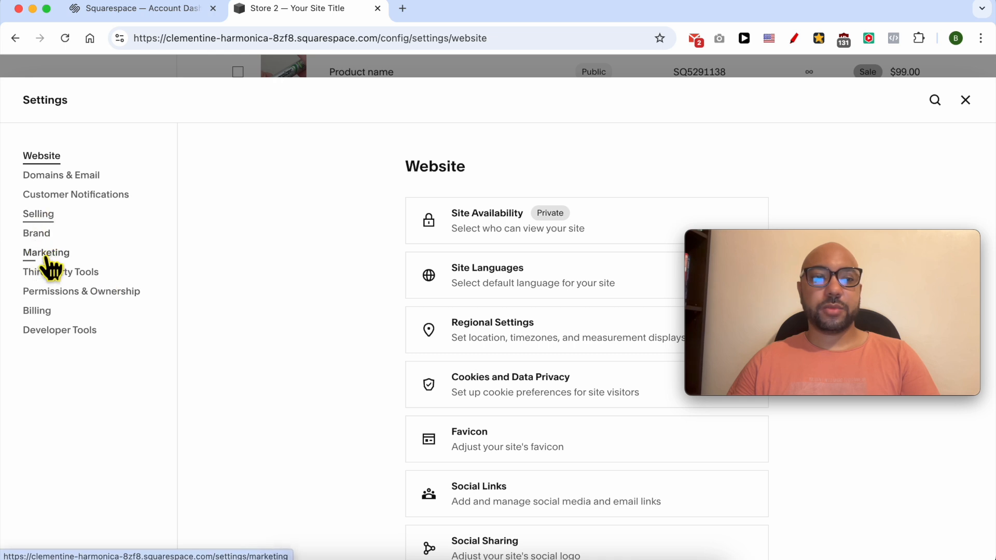
click(47, 254)
click(44, 217)
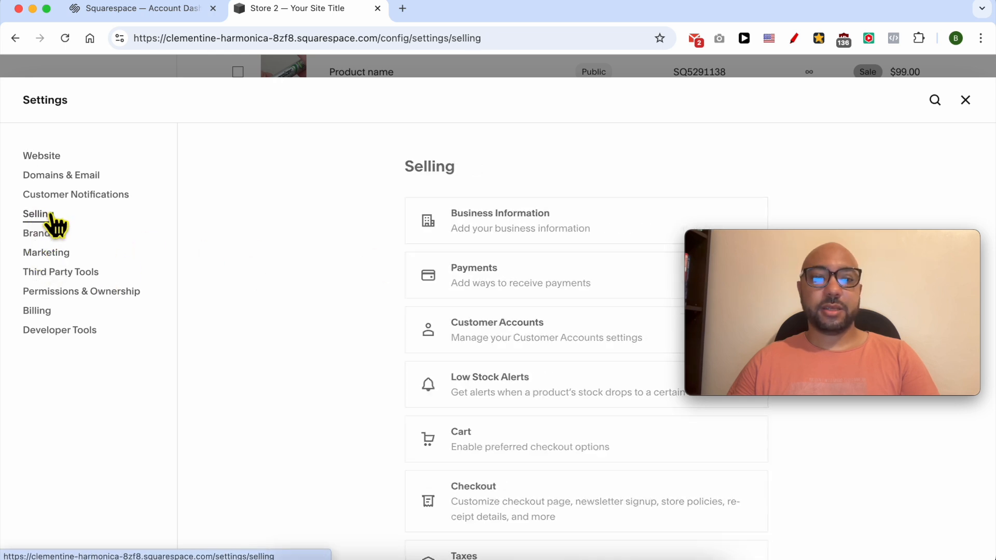
click(515, 278)
drag(759, 239, 777, 410)
scroll(511, 300, down, 5)
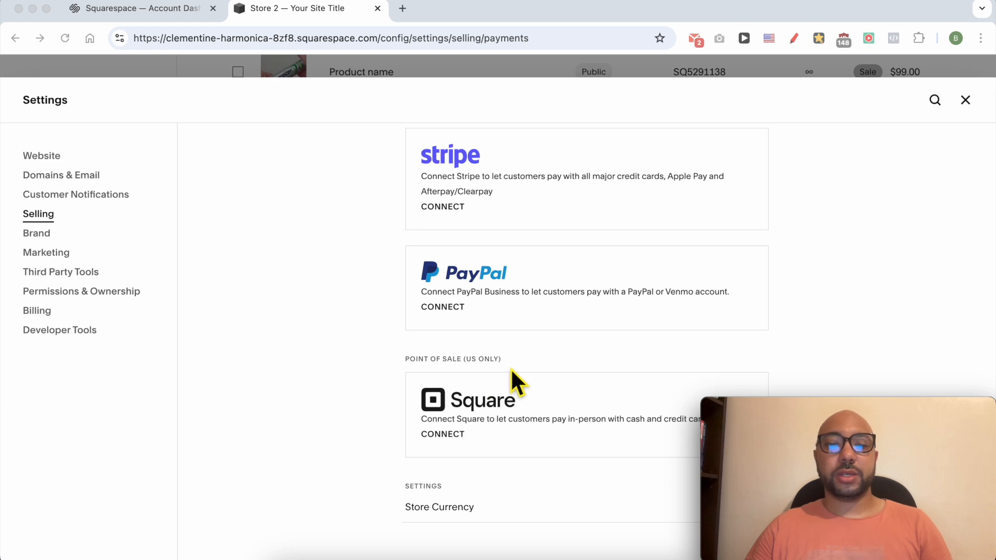
double_click(453, 308)
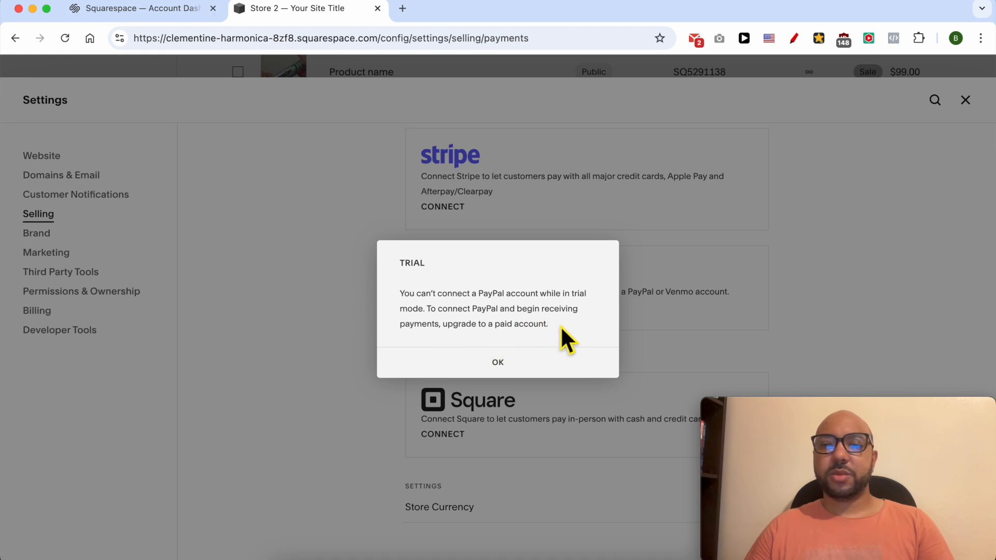
click(498, 369)
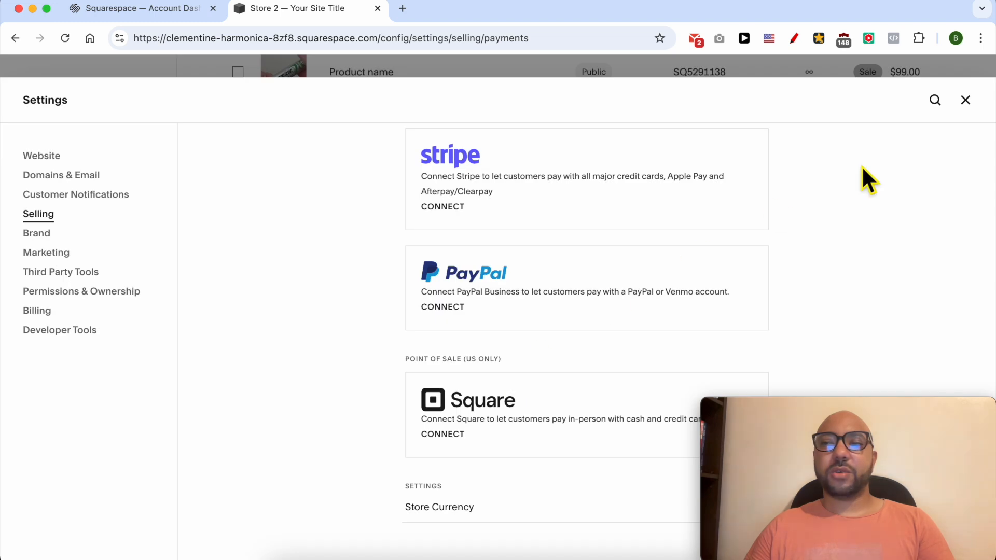
click(964, 101)
scroll(301, 215, up, 5)
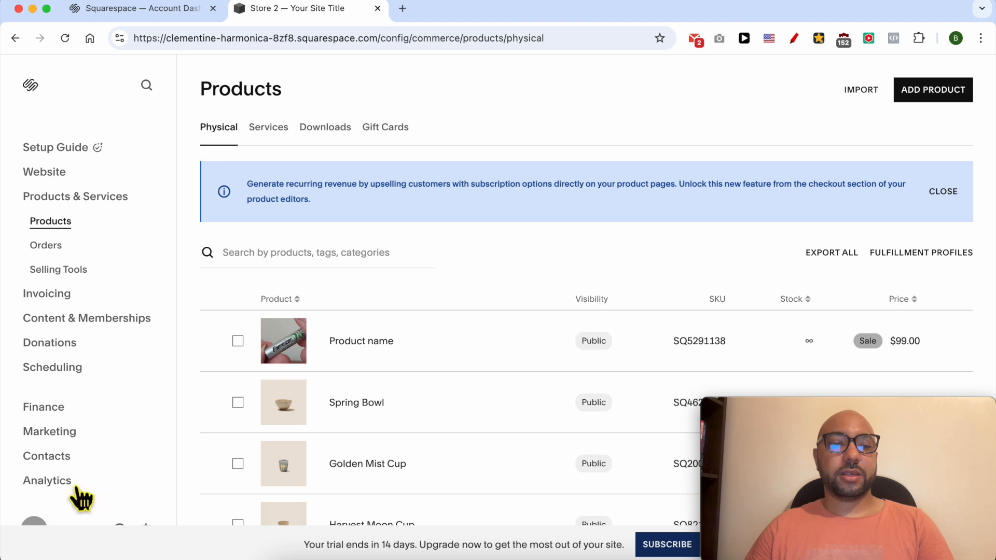
Open the Pine Retaurant website from the account Dashboard
click(42, 523)
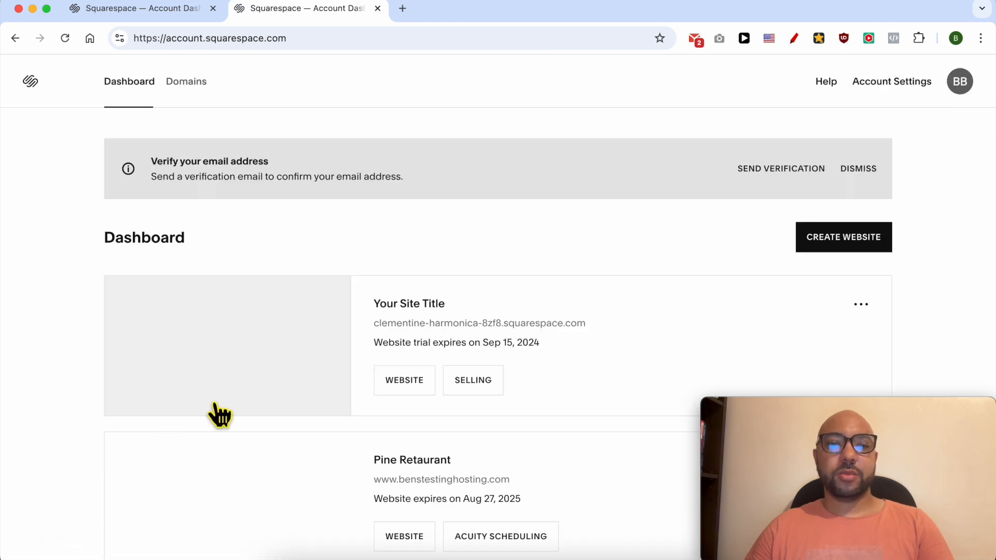
scroll(374, 337, down, 3)
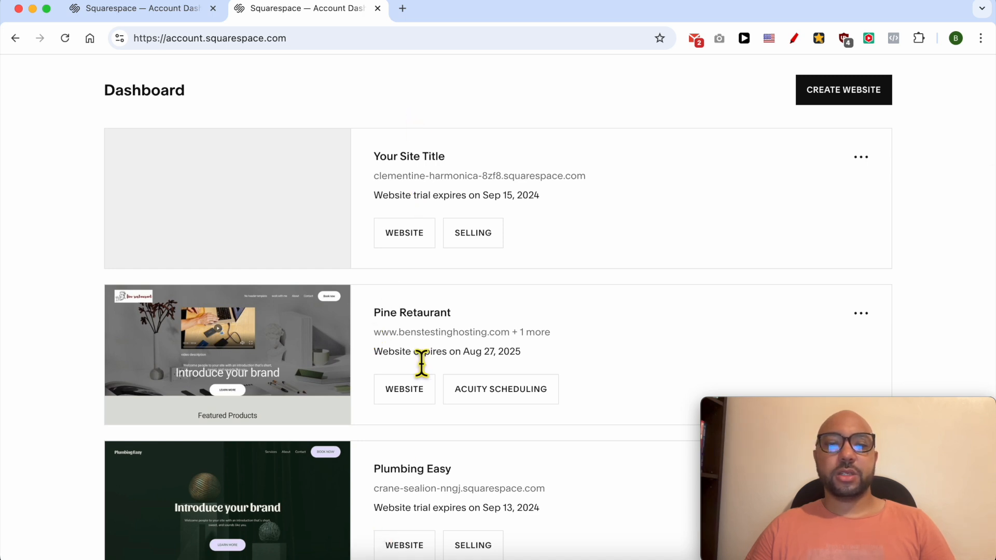
click(409, 393)
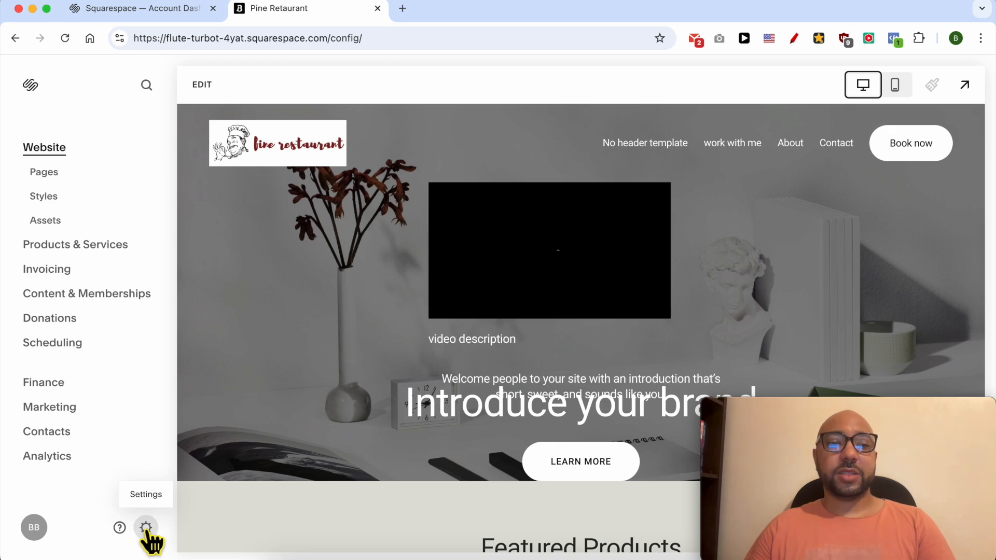
Go to Settings > Selling > Payments and start connecting a PayPal account
click(147, 529)
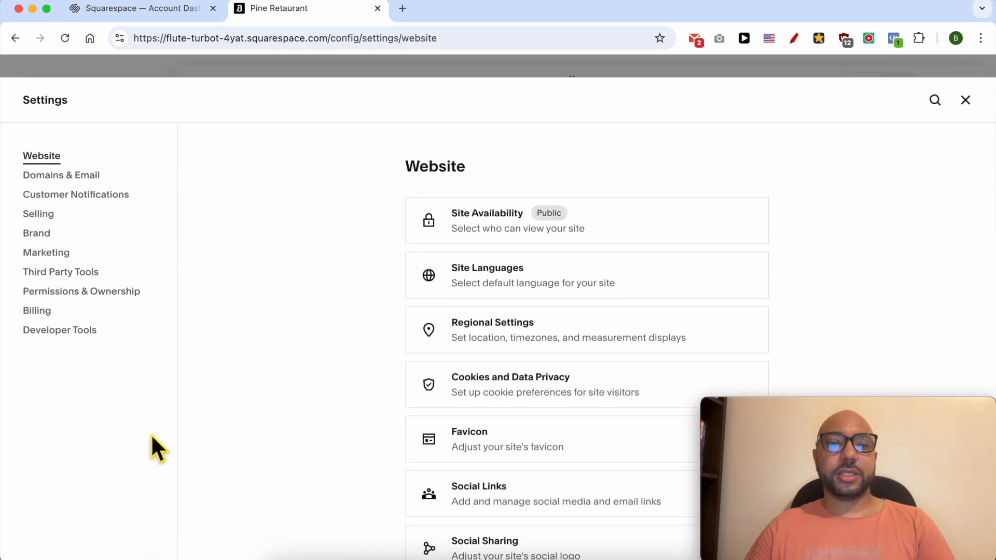
click(40, 214)
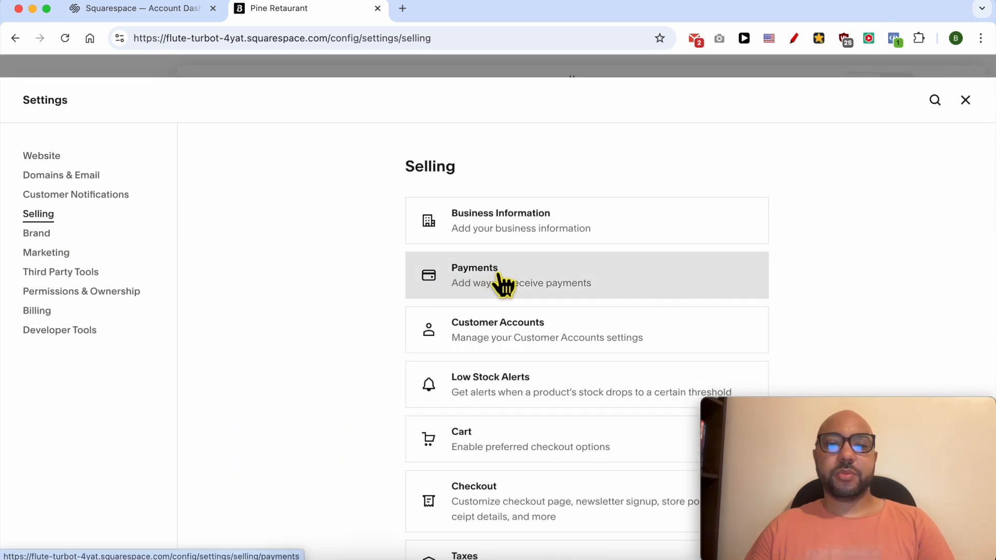
click(496, 284)
scroll(517, 331, down, 5)
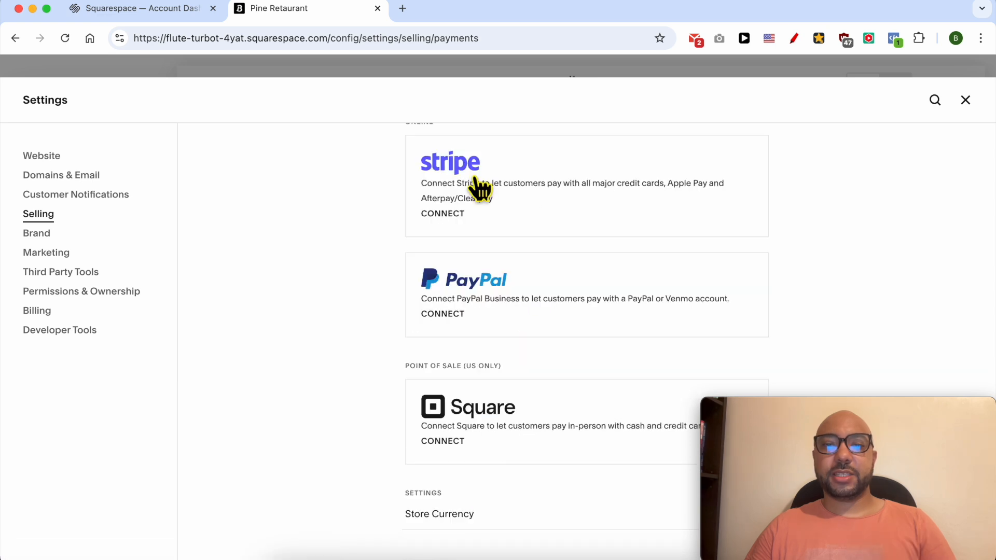
click(474, 286)
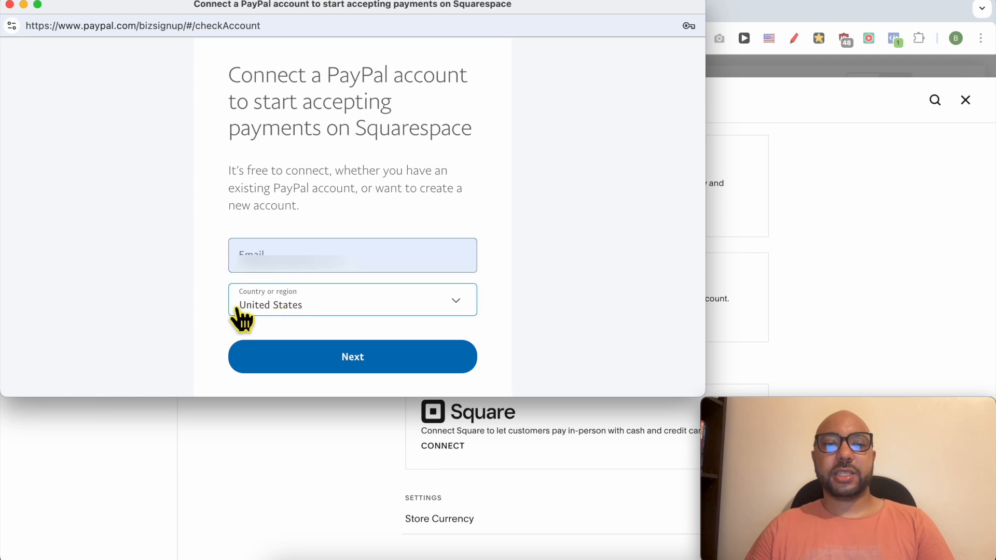
Keep United States as the country and log in to the PayPal account
click(312, 310)
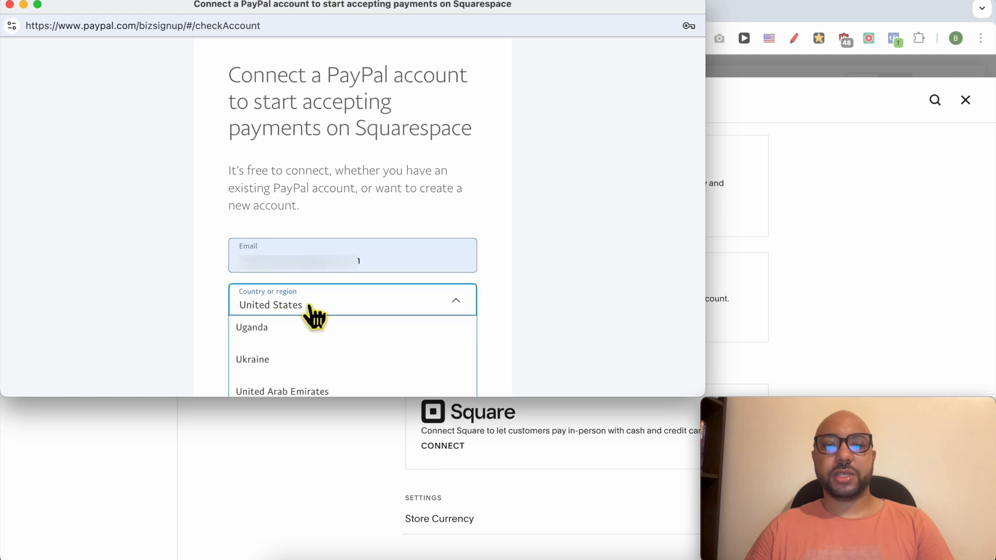
click(313, 311)
click(324, 357)
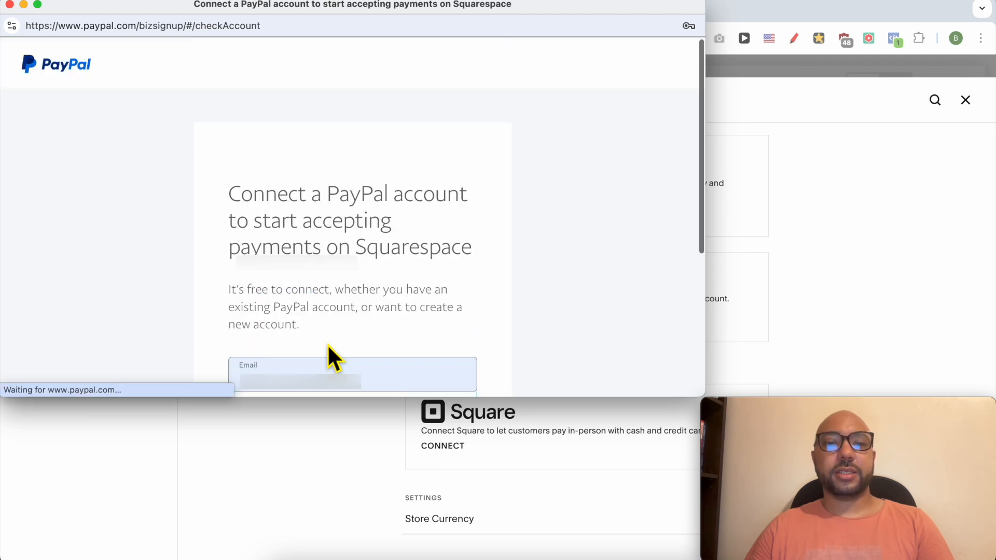
click(287, 283)
click(345, 359)
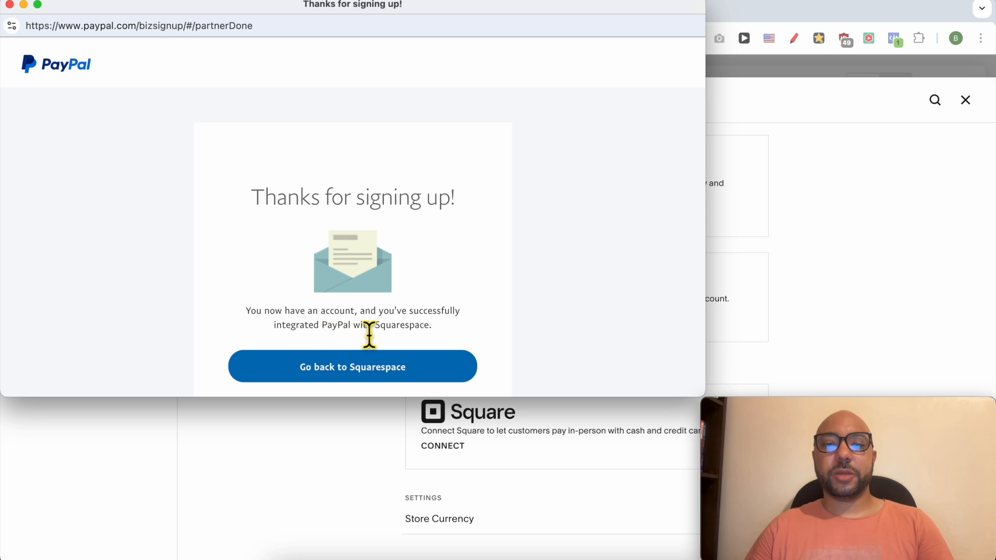
Return to Squarespace and accept the updated PayPal billing agreement
click(389, 366)
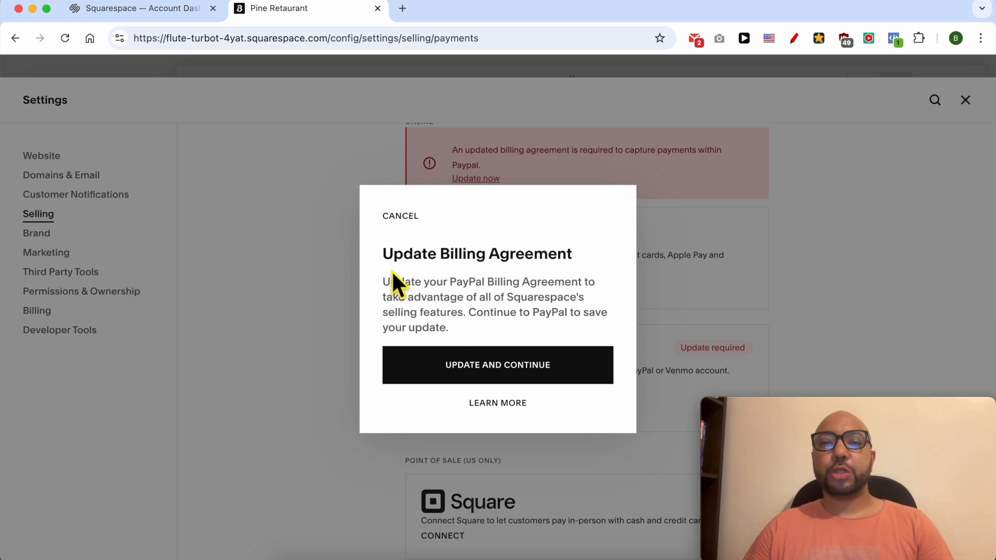
click(484, 368)
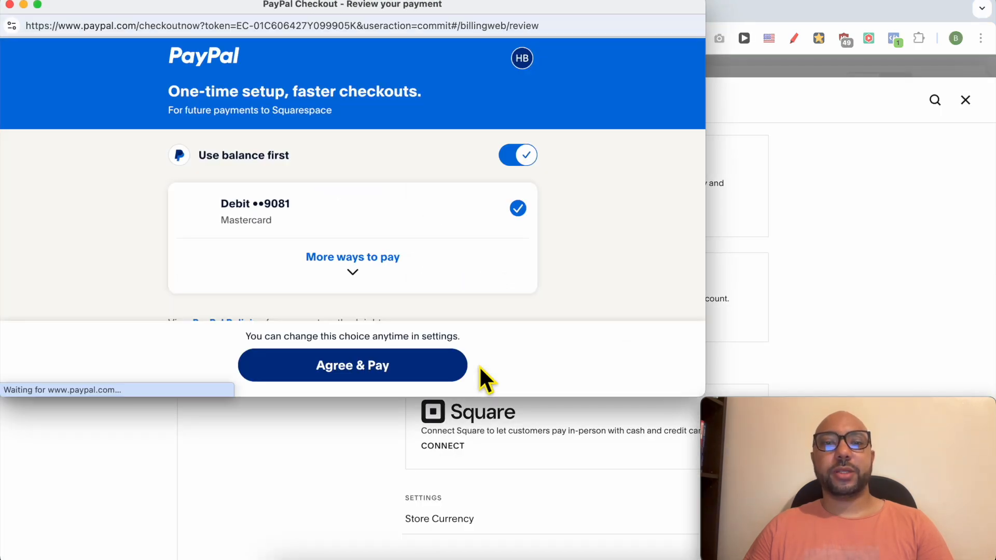
click(345, 368)
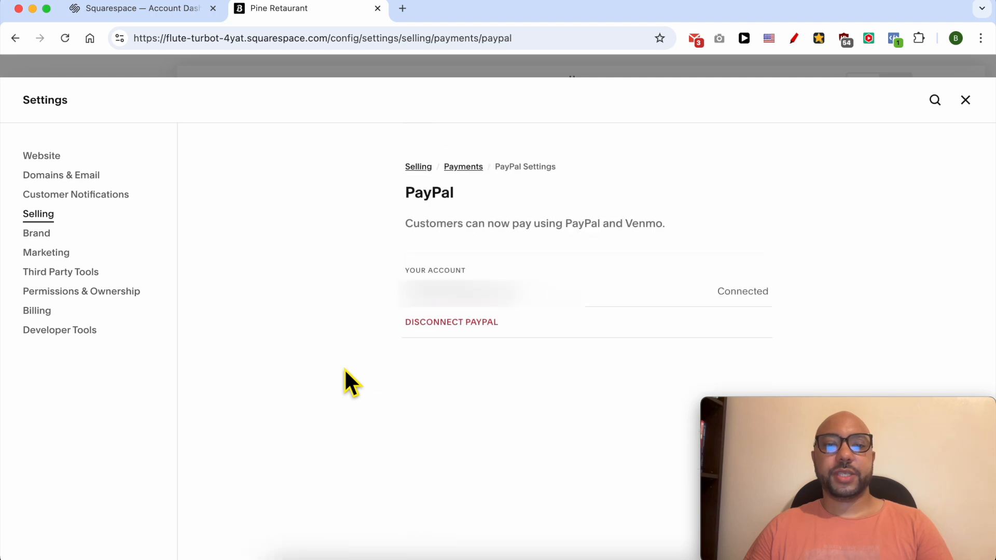
Confirm PayPal shows as Connected, then review the Payments processor list
drag(405, 223, 671, 228)
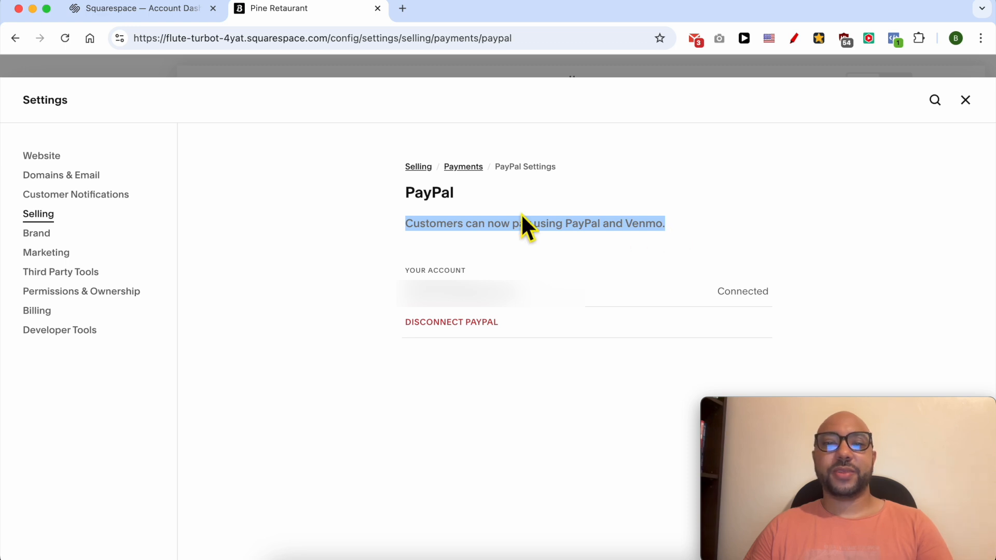
click(467, 169)
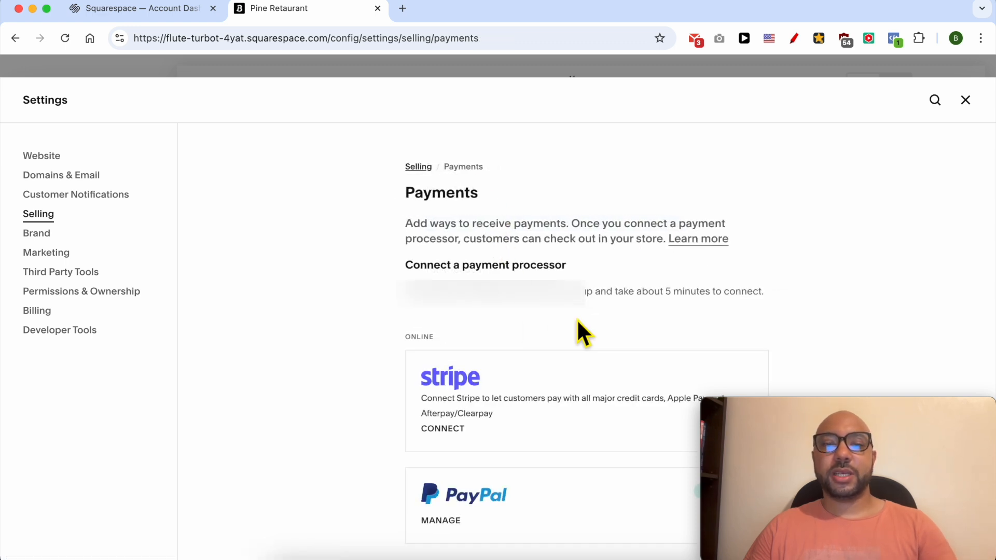
scroll(576, 318, down, 3)
scroll(577, 322, down, 2)
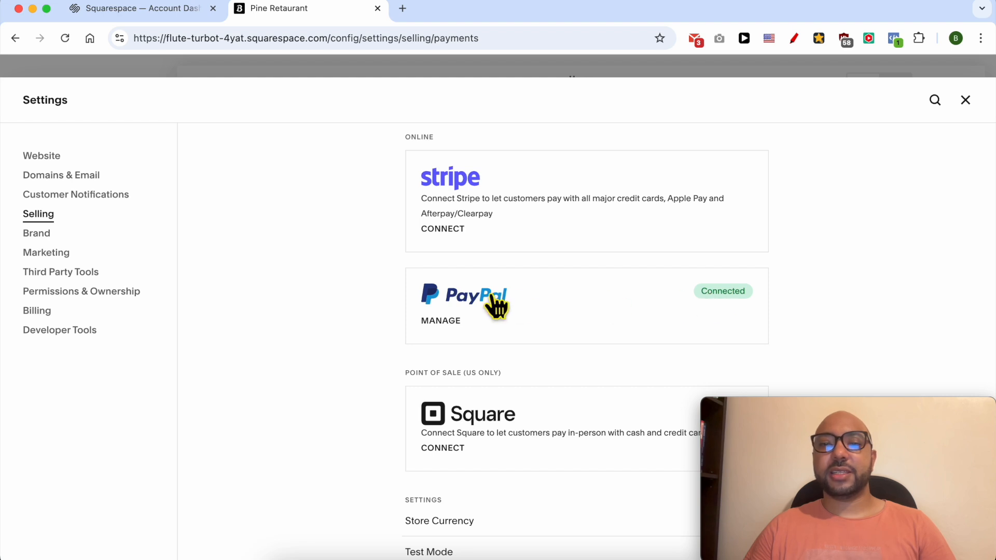
click(368, 552)
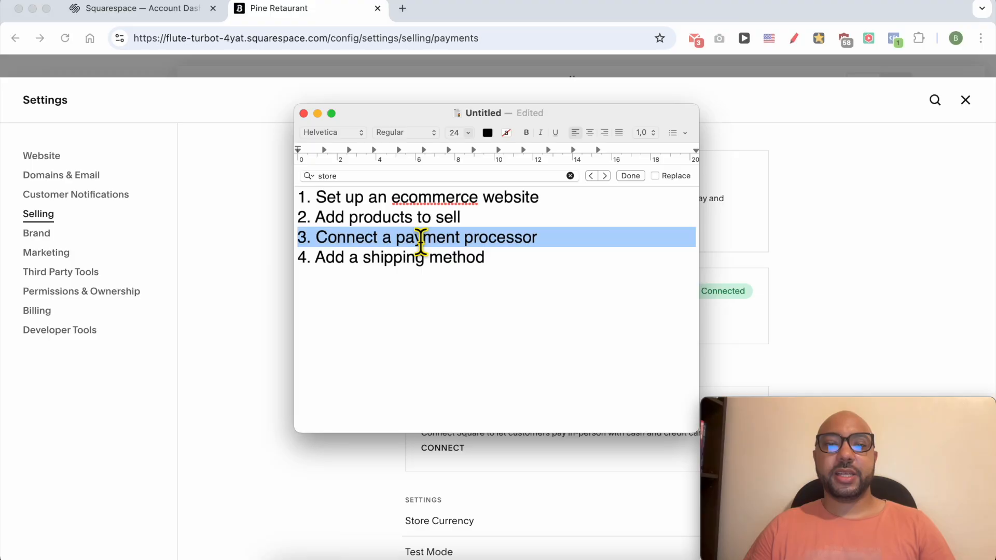
Highlight checklist step 4, Add a shipping method, then return to Squarespace
triple_click(390, 269)
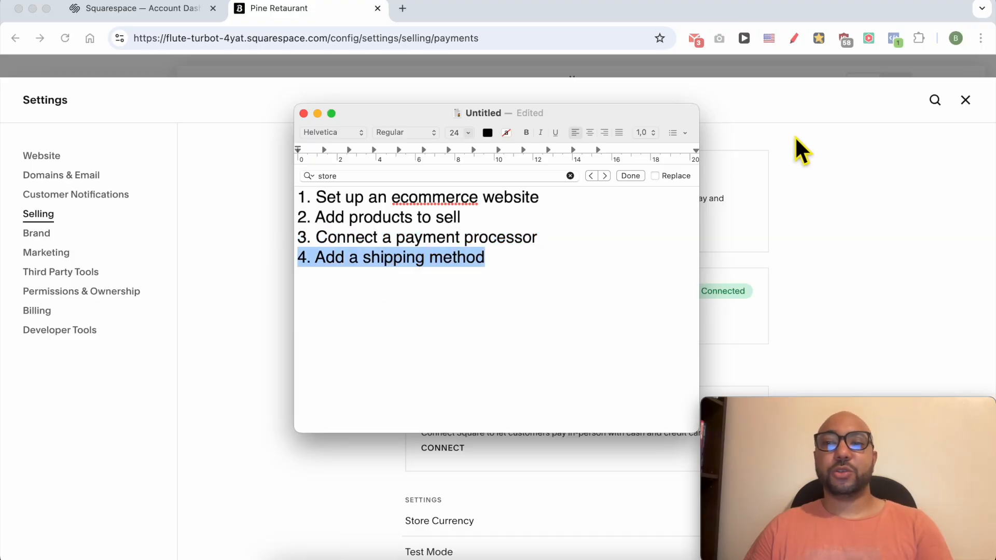
click(867, 128)
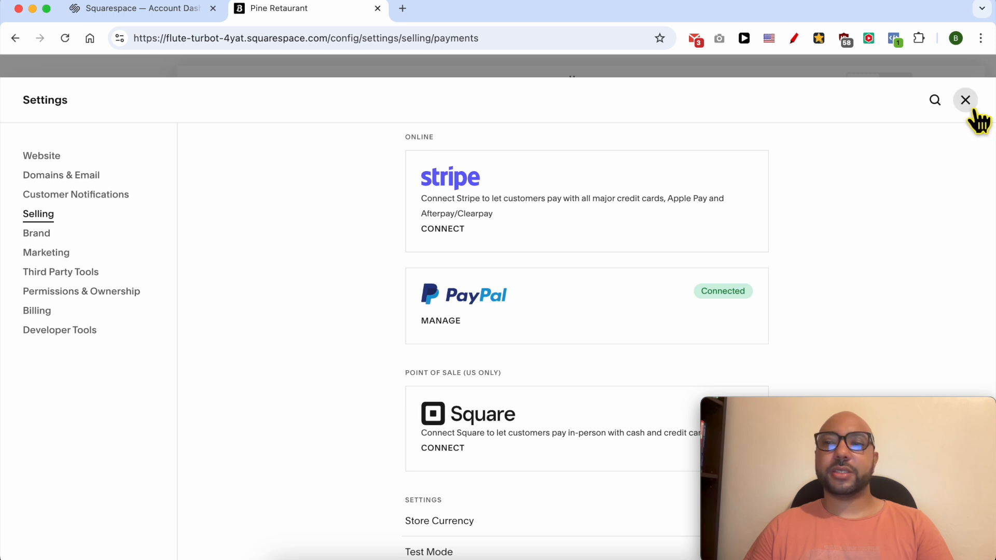
Remove the existing FedEx Next Day flat-rate option from the Shipping settings
click(43, 217)
scroll(350, 300, down, 5)
click(536, 415)
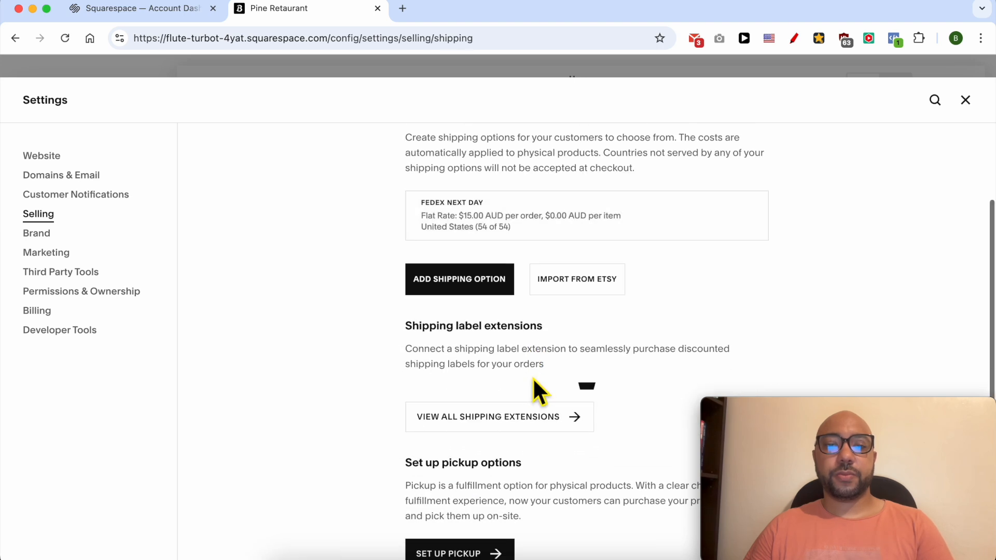
click(513, 219)
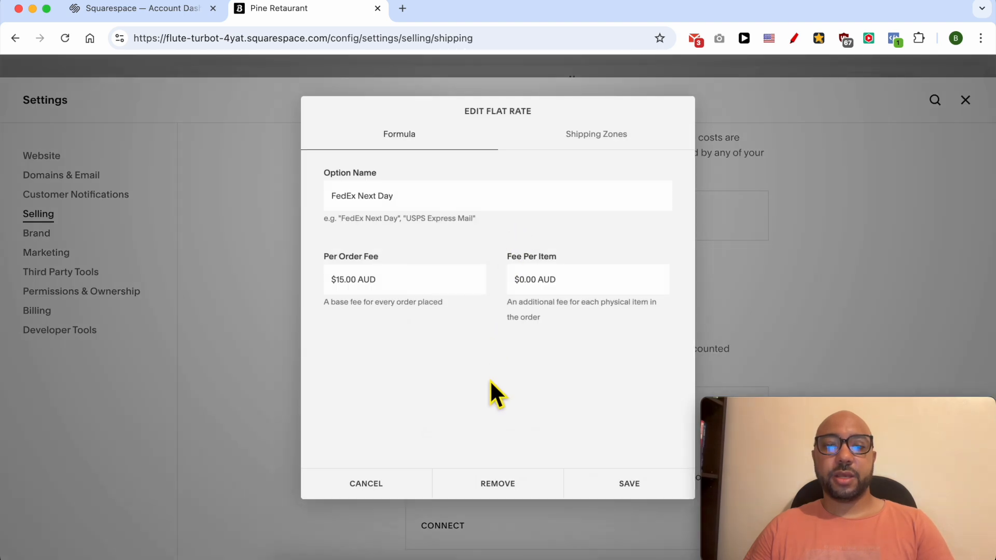
click(512, 485)
click(568, 521)
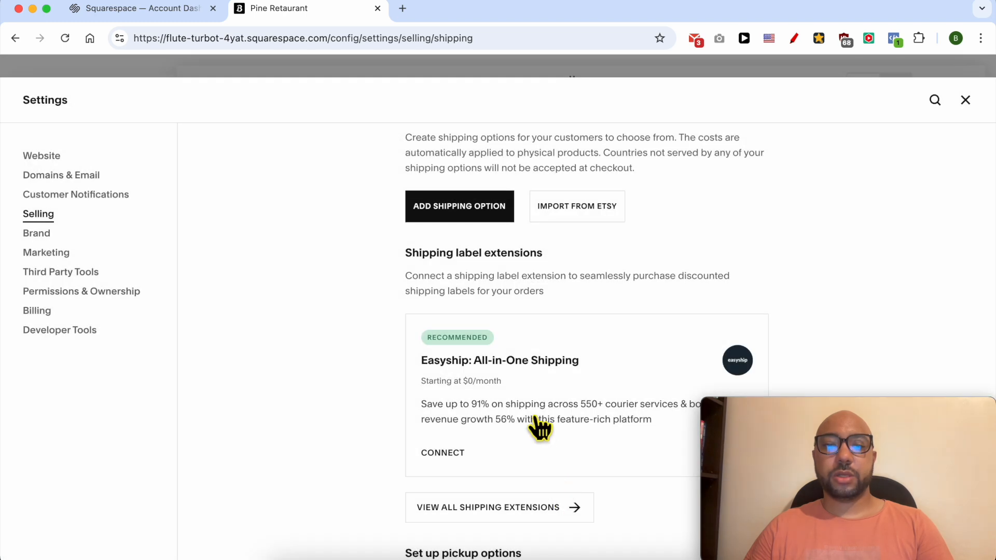
Review the now-empty Shipping settings page, highlighting its heading
scroll(549, 346, up, 2)
scroll(549, 346, up, 3)
double_click(443, 205)
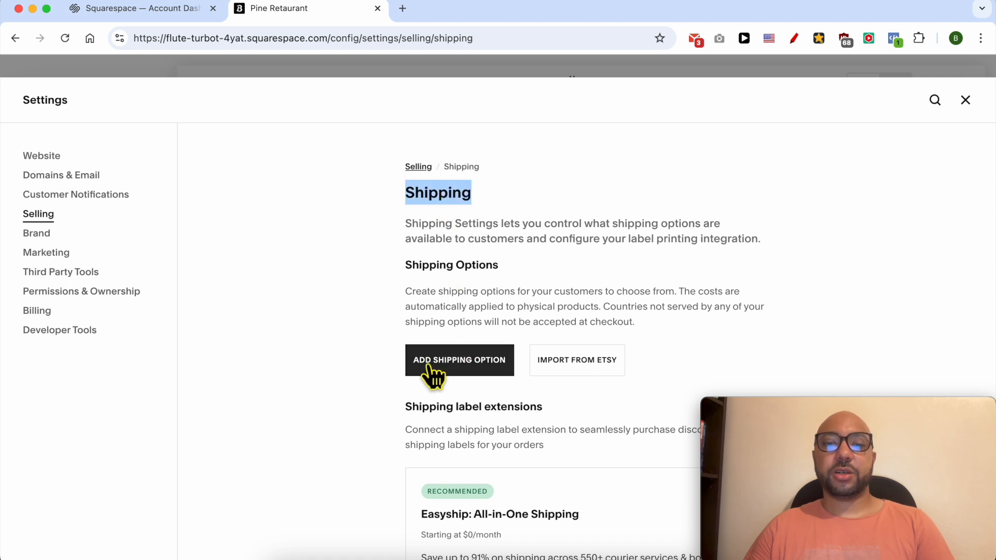
click(453, 210)
double_click(453, 210)
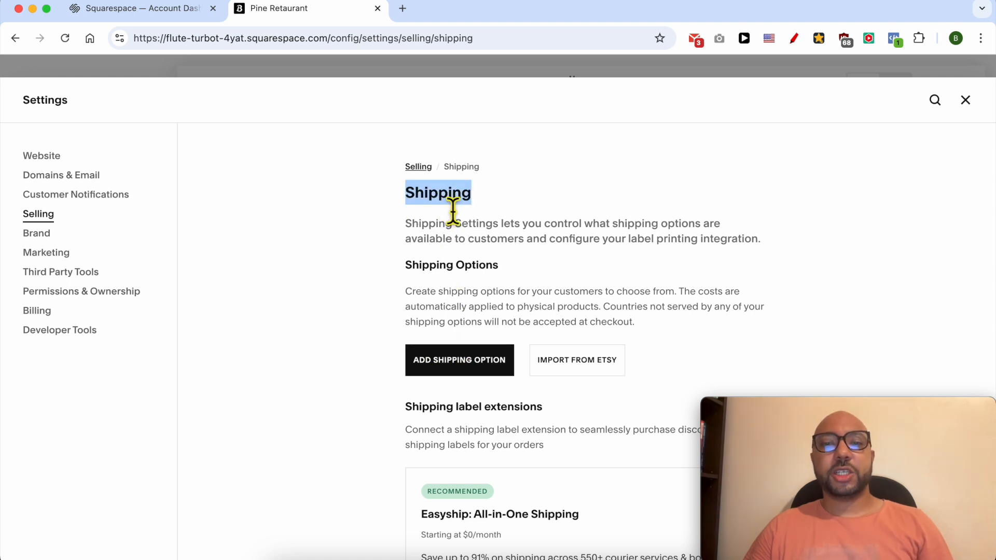
scroll(459, 252, down, 5)
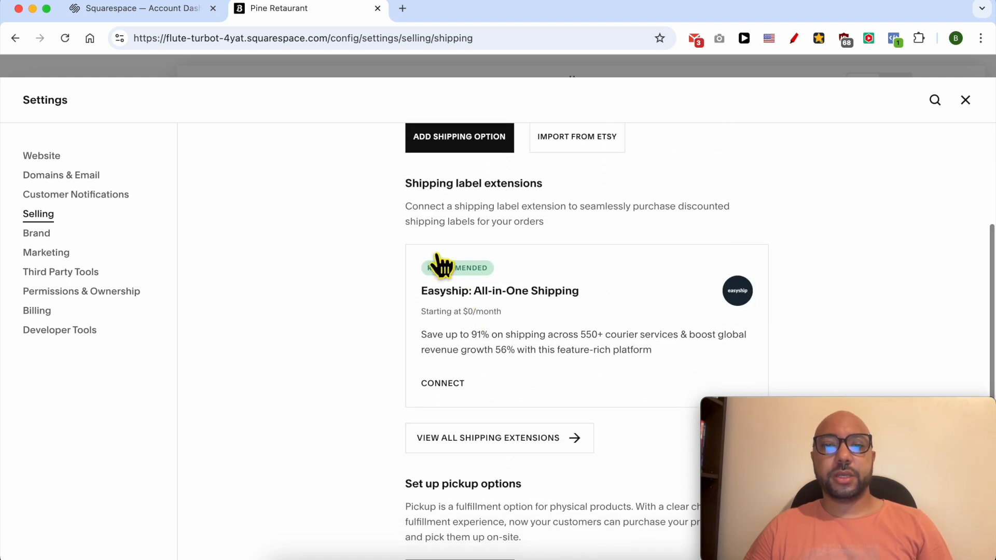
scroll(430, 223, down, 1)
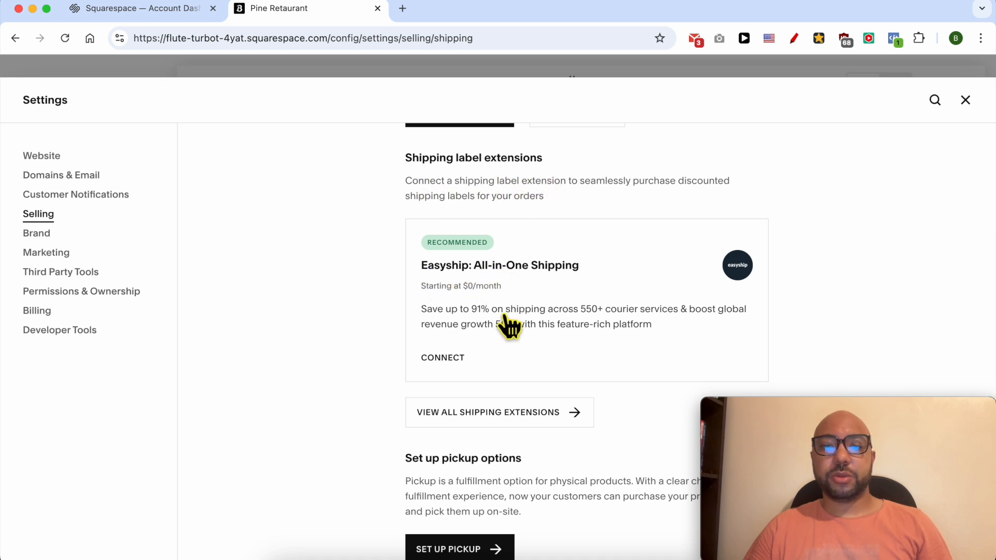
scroll(529, 347, down, 1)
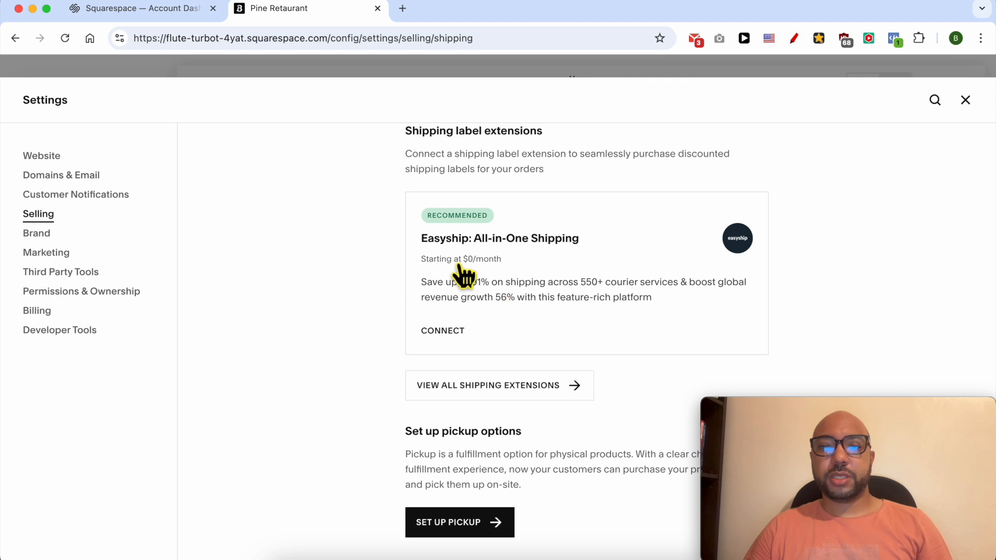
scroll(511, 280, down, 5)
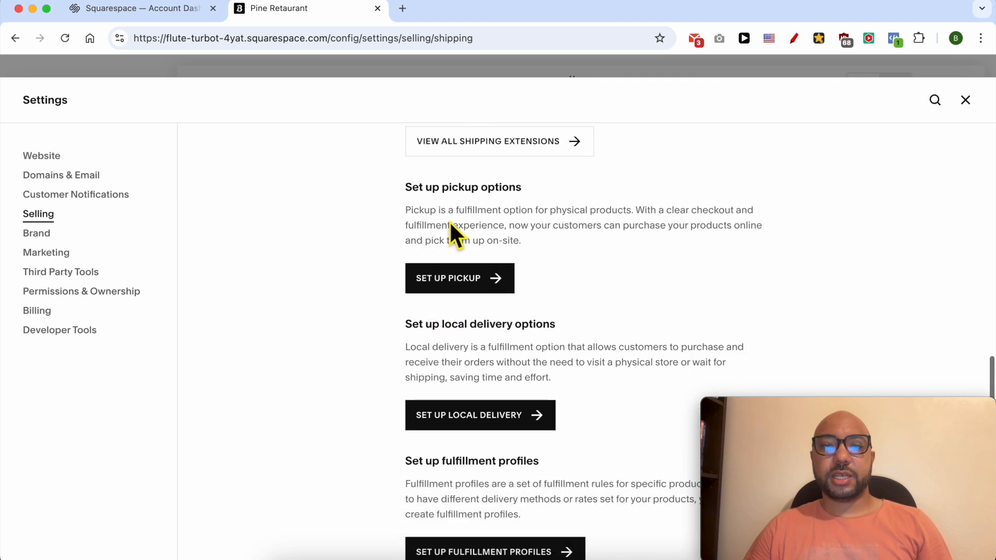
scroll(518, 249, down, 1)
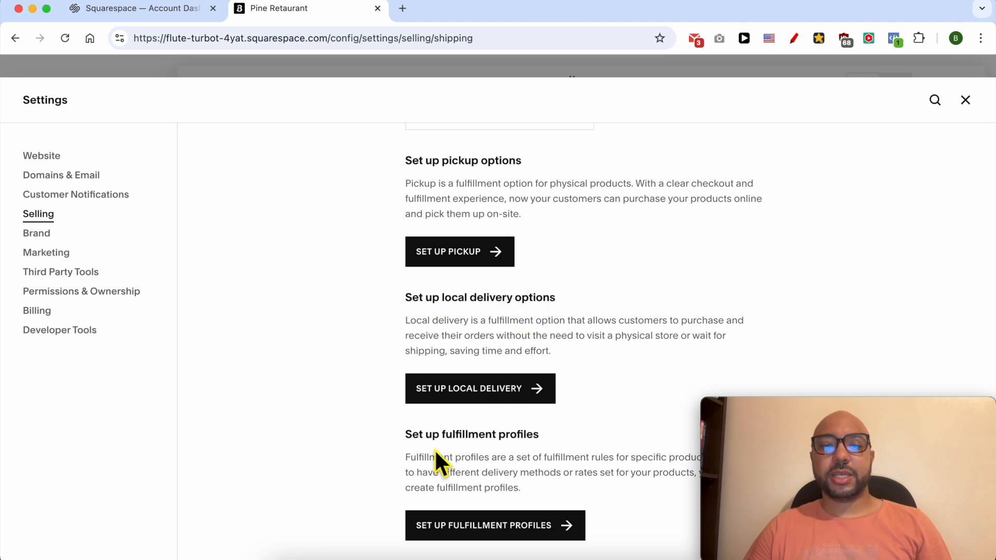
scroll(521, 399, up, 10)
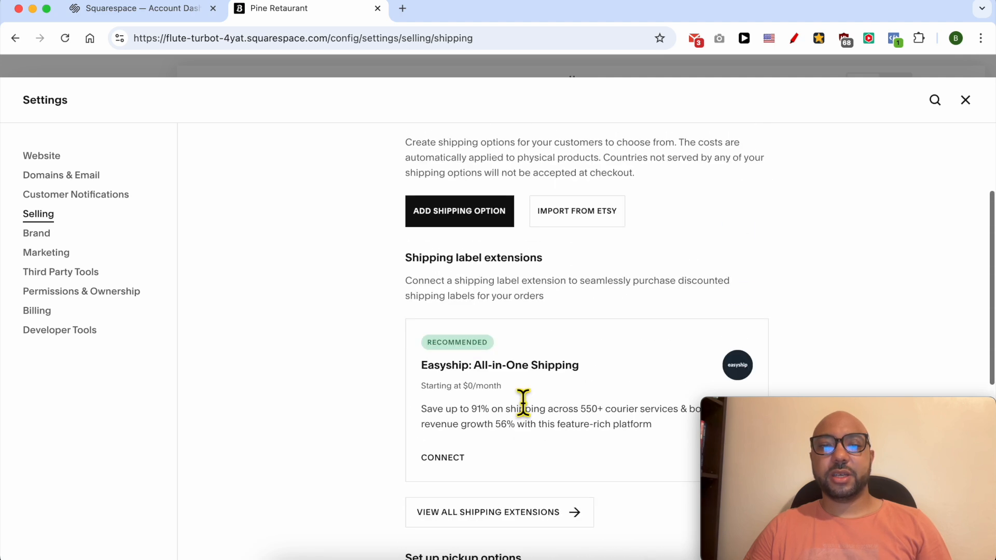
click(457, 332)
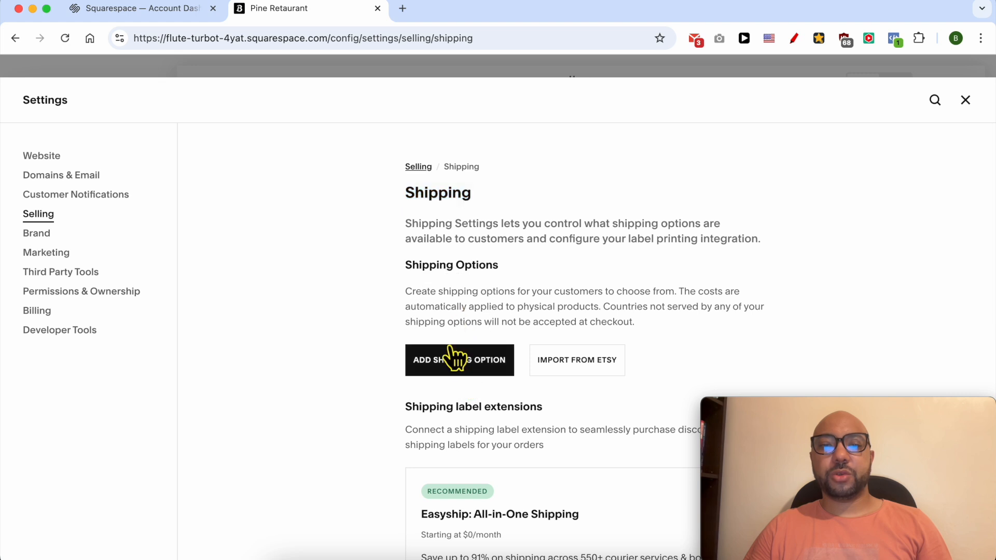
Add a flat-rate shipping option named 'FedEx Next Day' with a 15 per-order fee
click(454, 364)
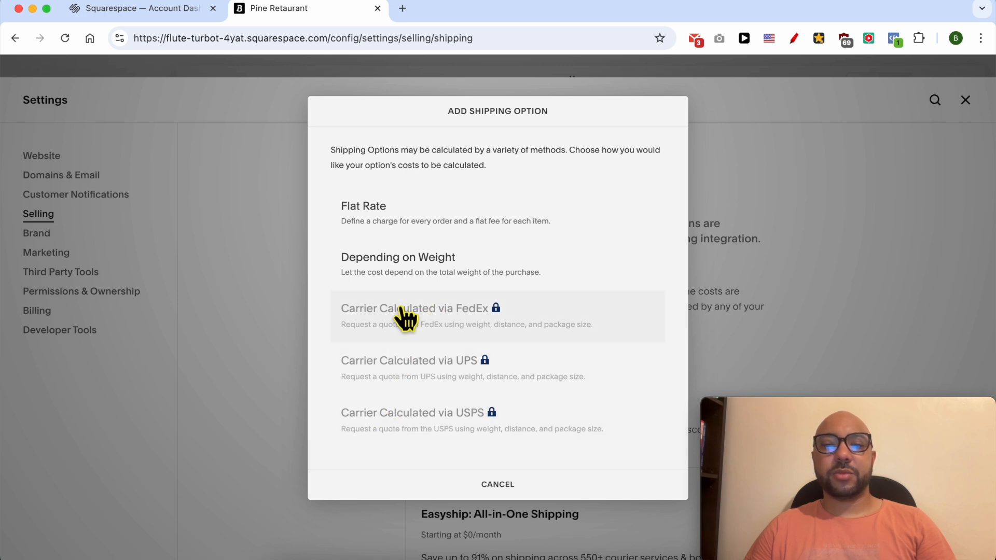
click(371, 224)
drag(342, 220, 397, 228)
key(super+c)
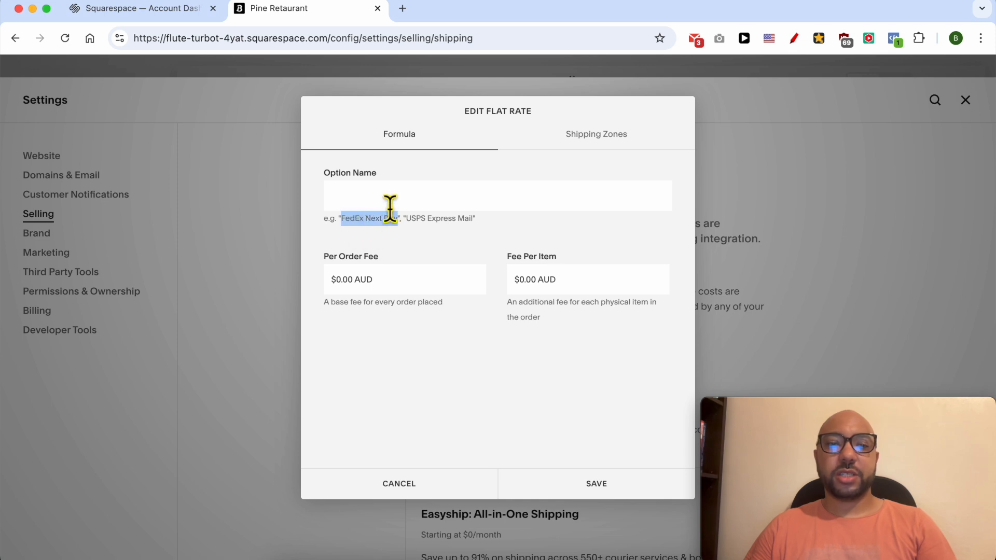
click(390, 208)
key(super+v)
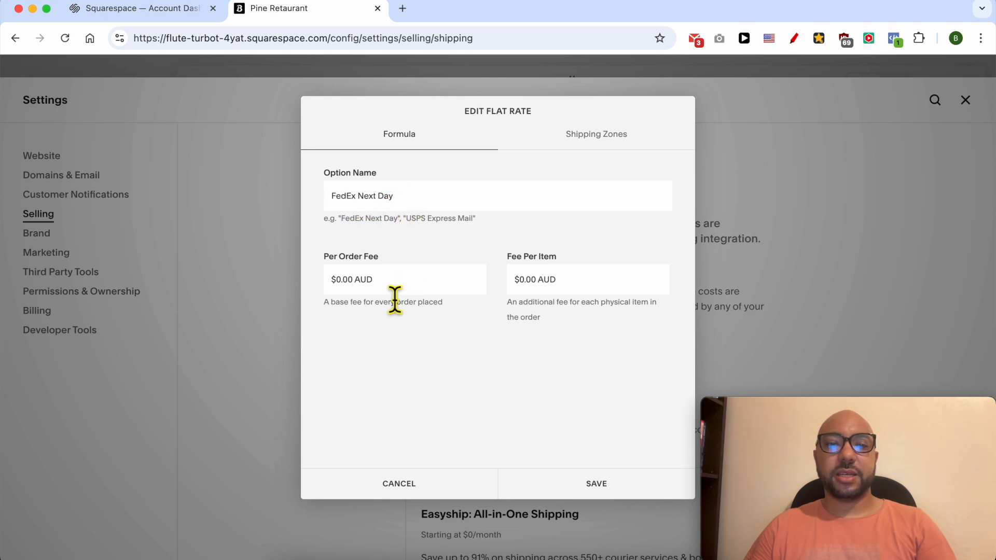
text(15)
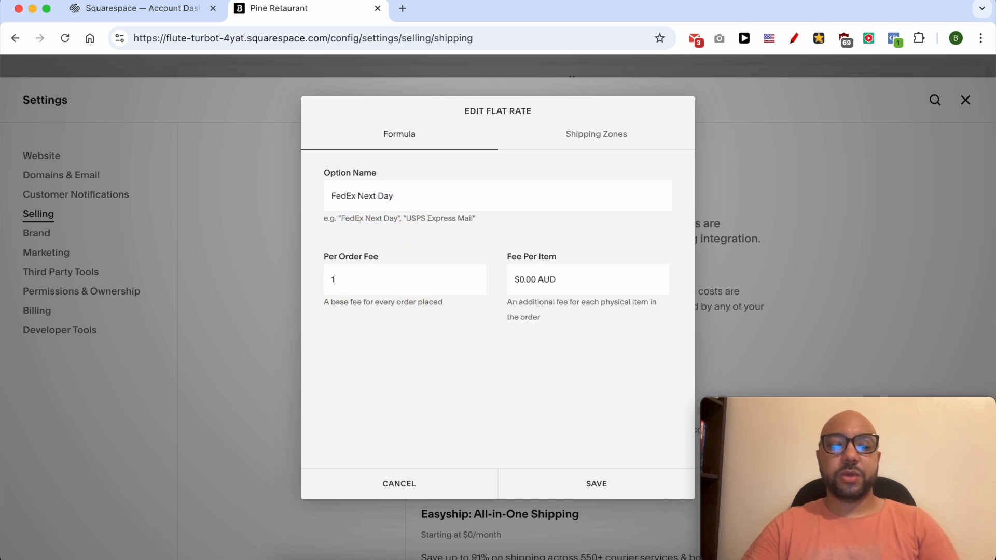
click(402, 328)
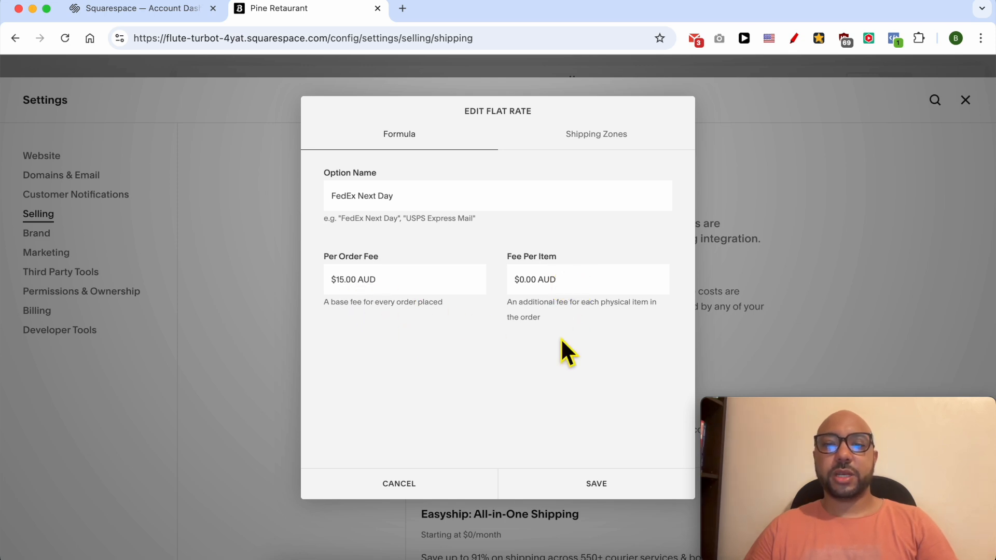
Ship it to United States with all 54 states, save, and bring back the checklist
drag(558, 323, 586, 154)
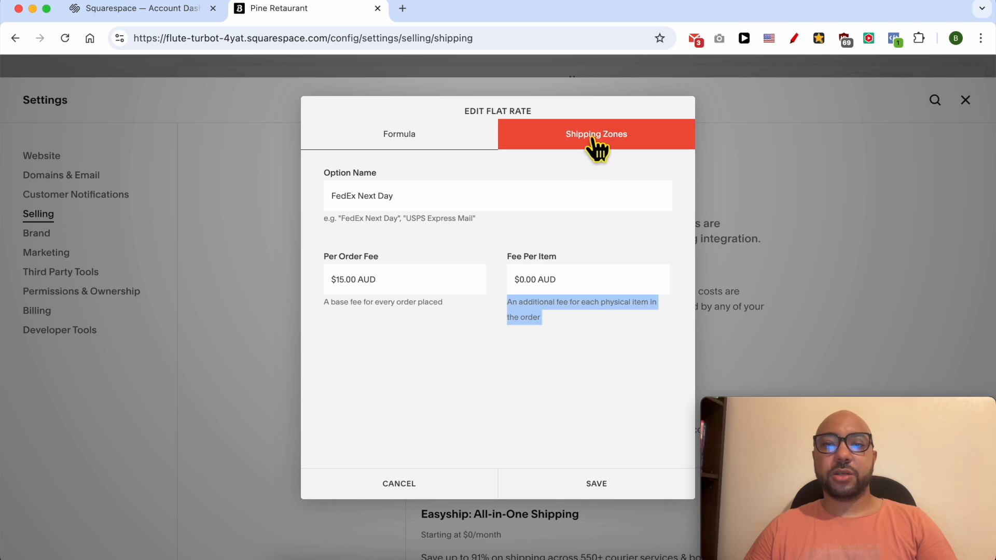
click(596, 136)
click(441, 207)
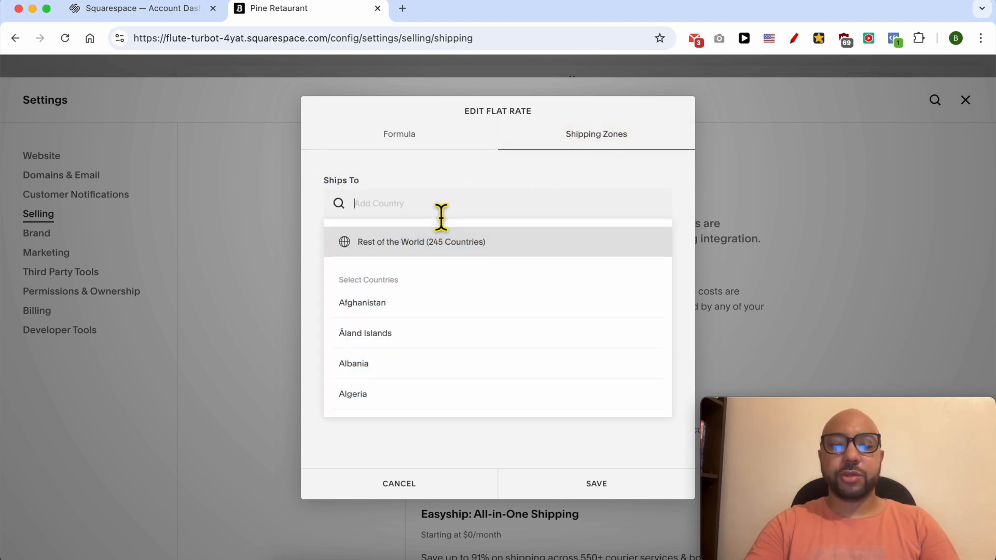
text(united)
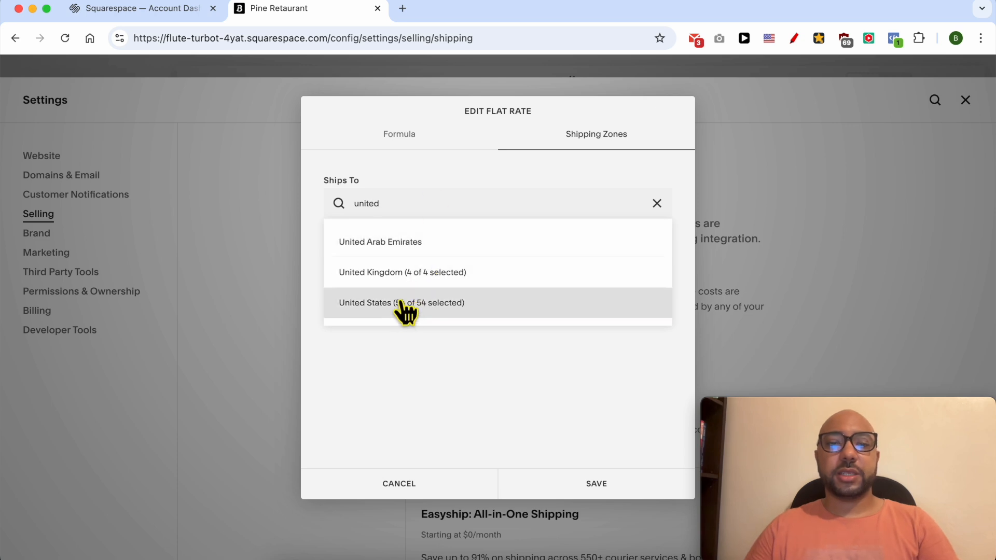
click(410, 306)
click(625, 272)
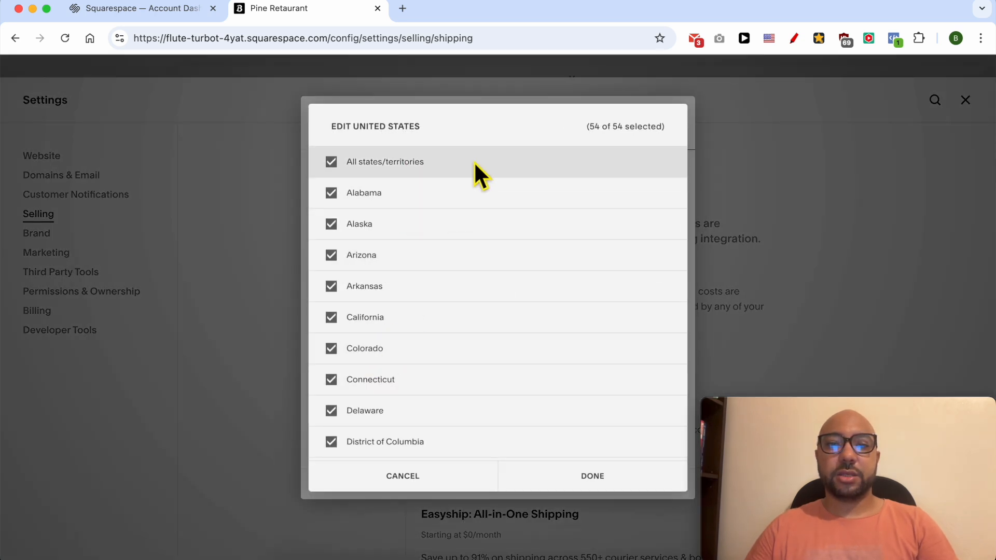
click(410, 484)
click(596, 485)
key(super+Tab)
triple_click(411, 205)
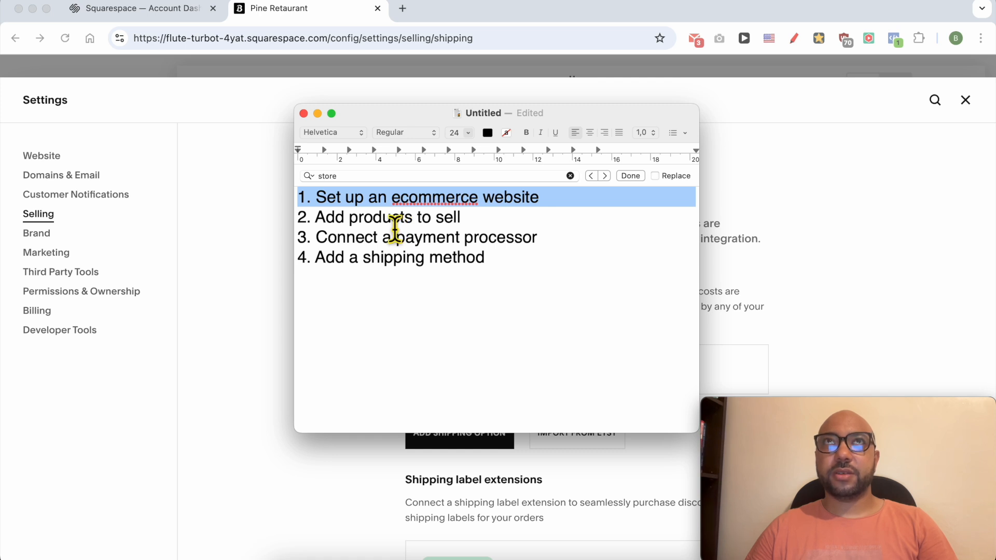
Review the four checklist steps, including products, payment processor and shipping, then return to Squarespace
triple_click(399, 203)
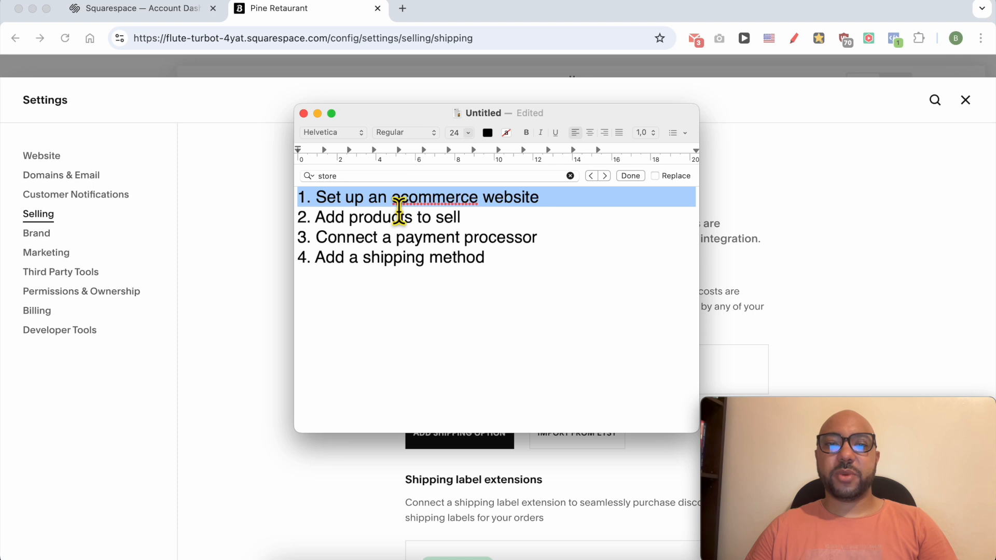
triple_click(396, 224)
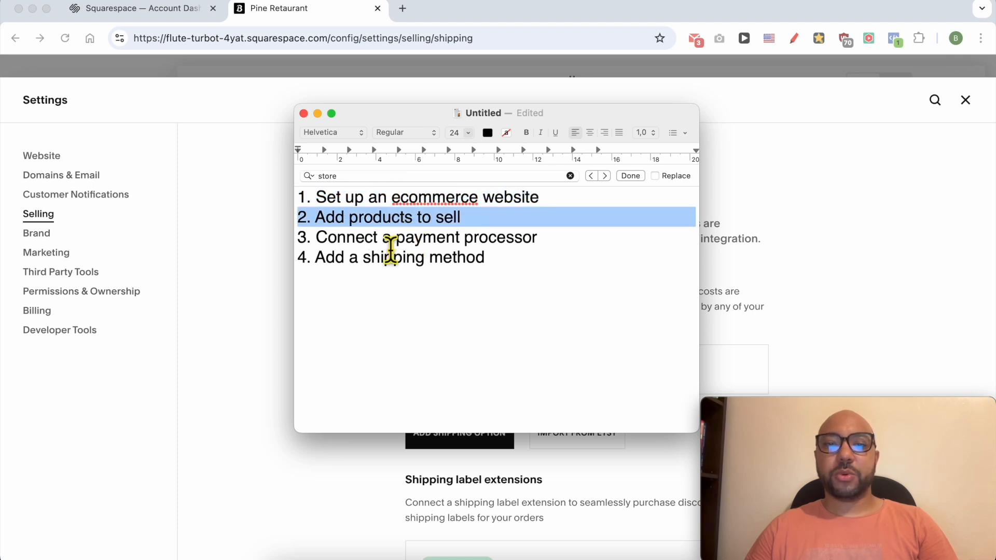
triple_click(391, 243)
triple_click(390, 280)
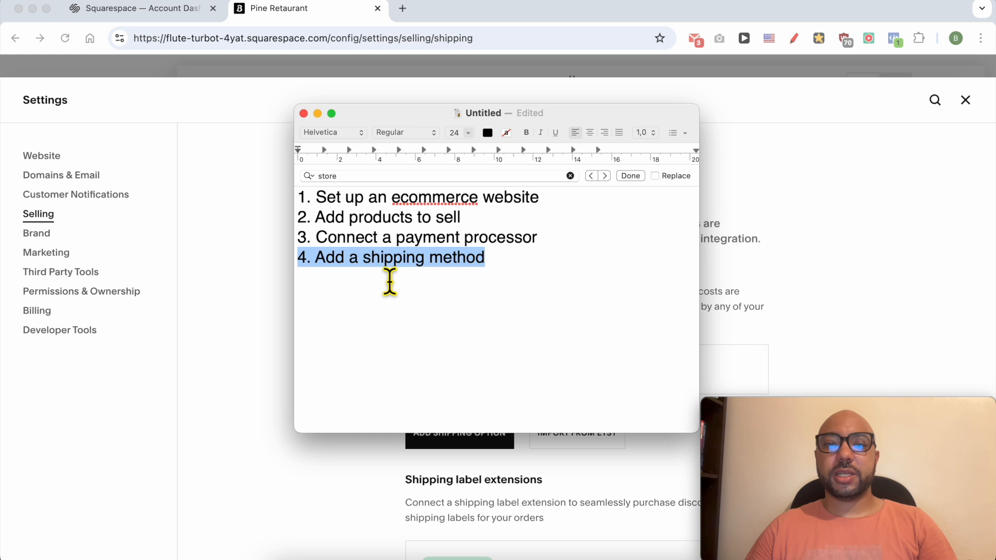
click(833, 168)
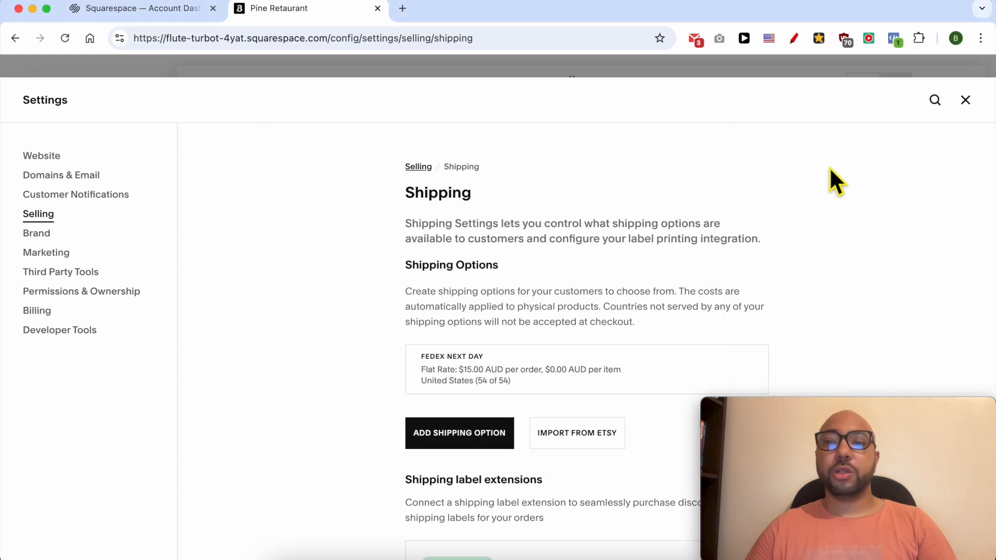
Confirm the site is Public under Website > Site Availability, then preview it full-window
triple_click(50, 115)
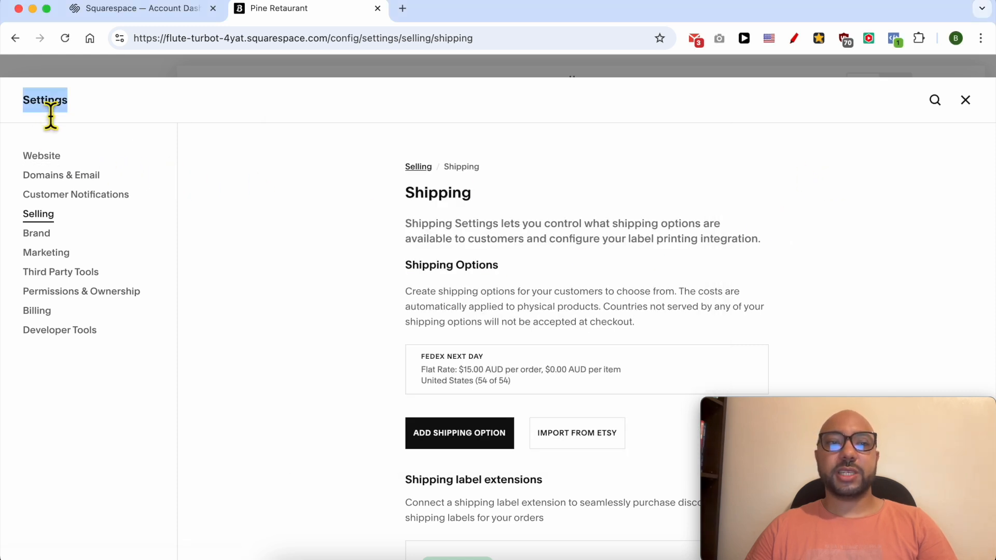
click(28, 160)
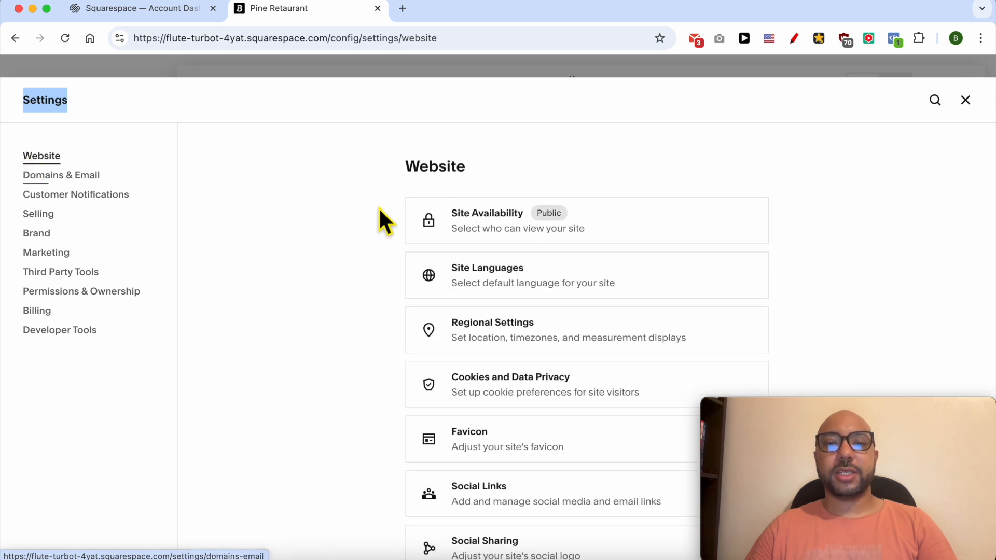
click(551, 221)
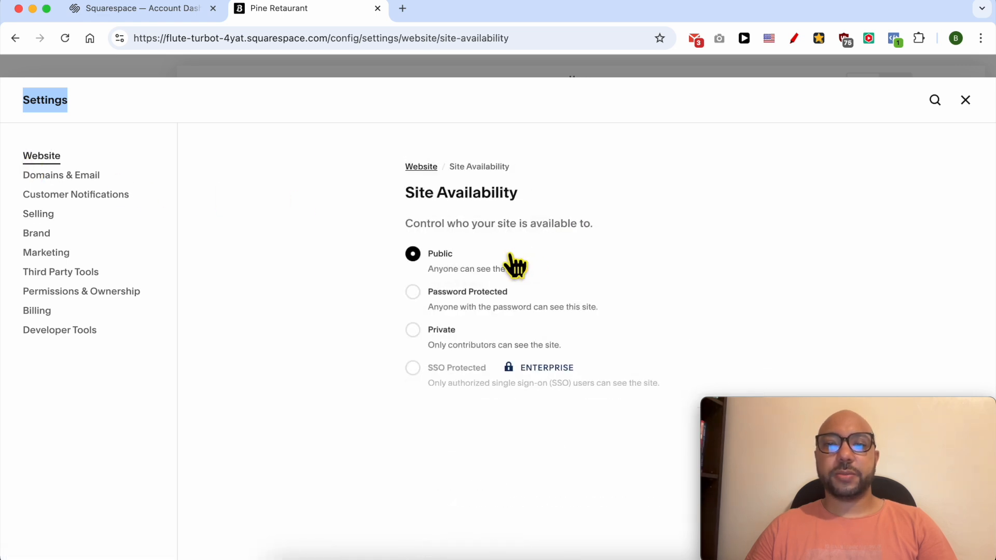
double_click(425, 254)
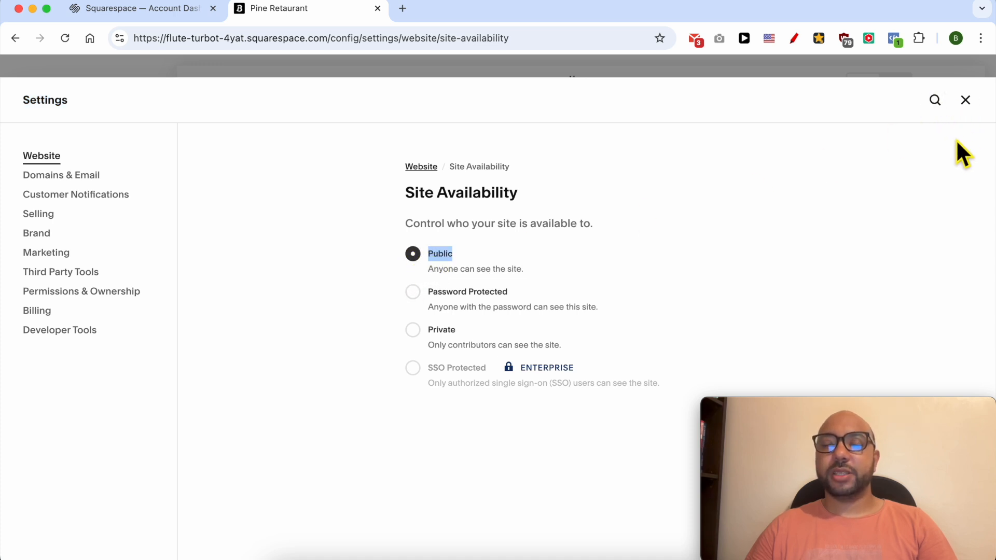
click(965, 100)
click(966, 86)
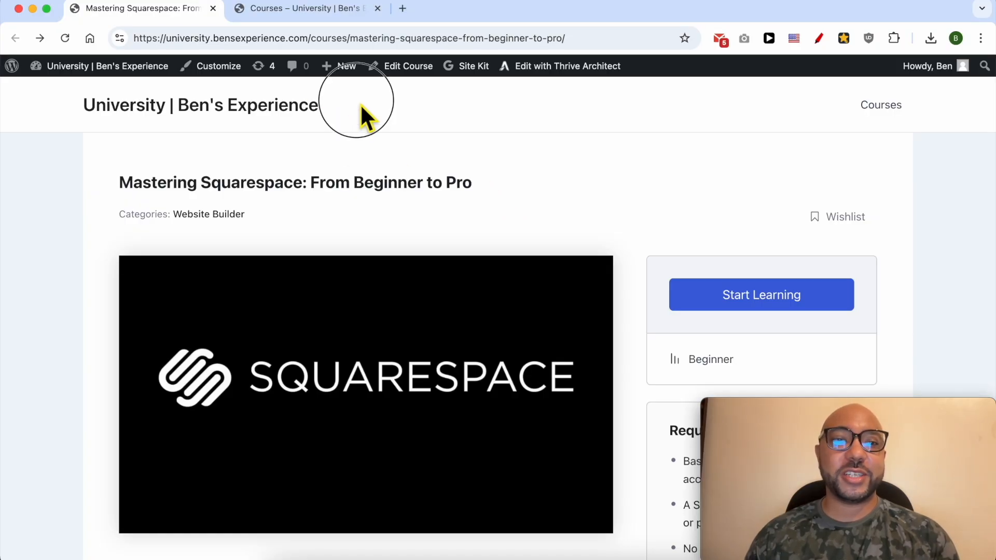
Highlight the course site and 'Mastering Squarespace' titles, then scroll down to Course Content
triple_click(361, 106)
click(514, 186)
triple_click(495, 190)
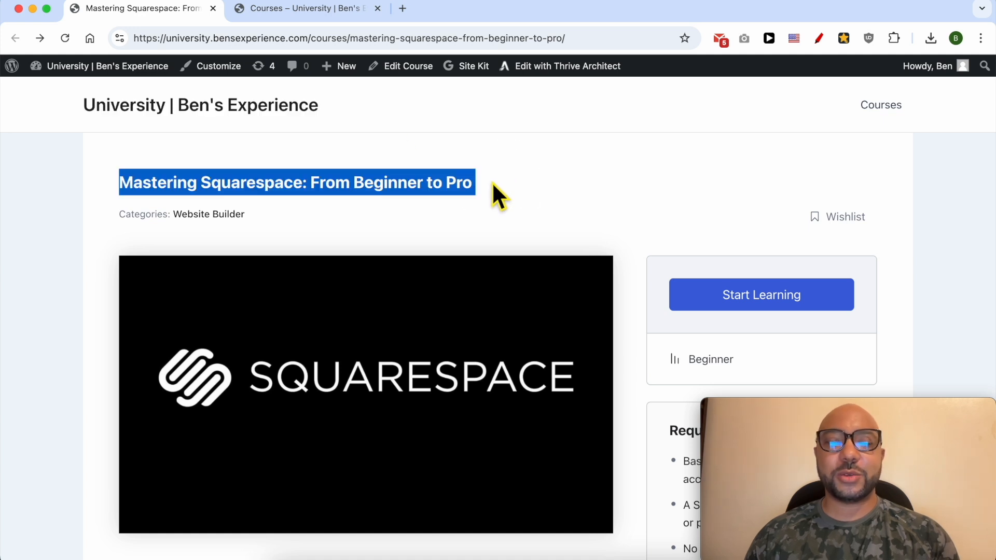
click(493, 194)
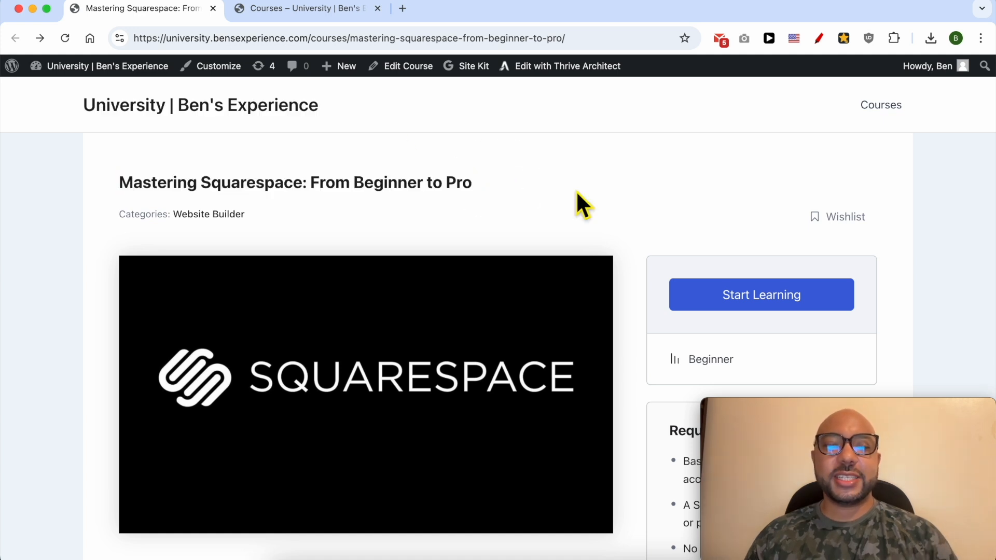
scroll(527, 238, down, 5)
scroll(424, 342, down, 3)
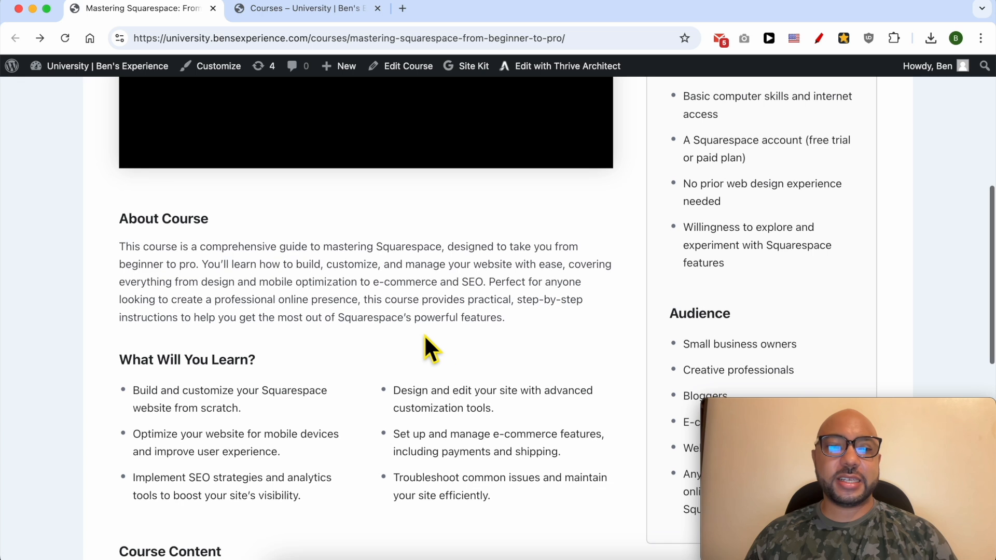
scroll(424, 349, down, 7)
scroll(239, 410, down, 1)
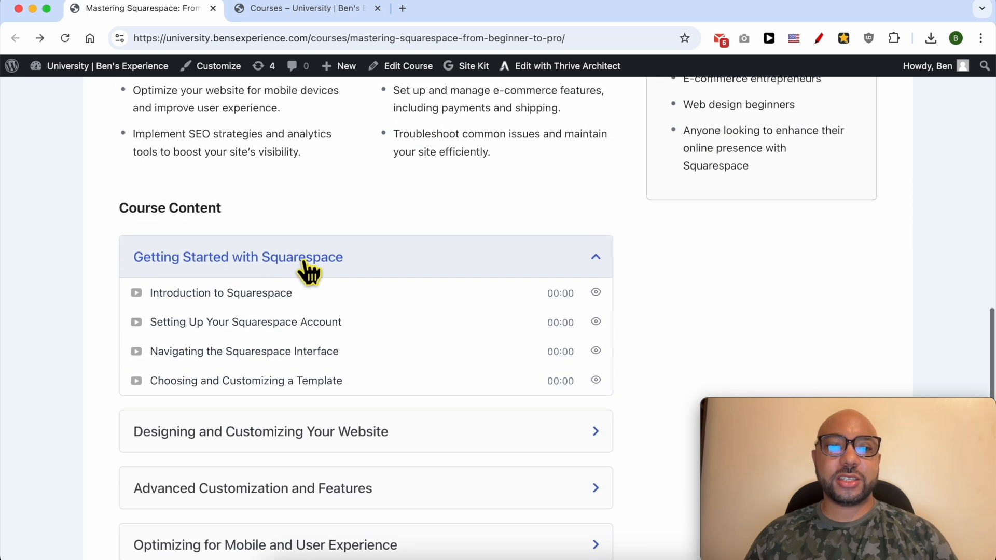
scroll(245, 423, down, 3)
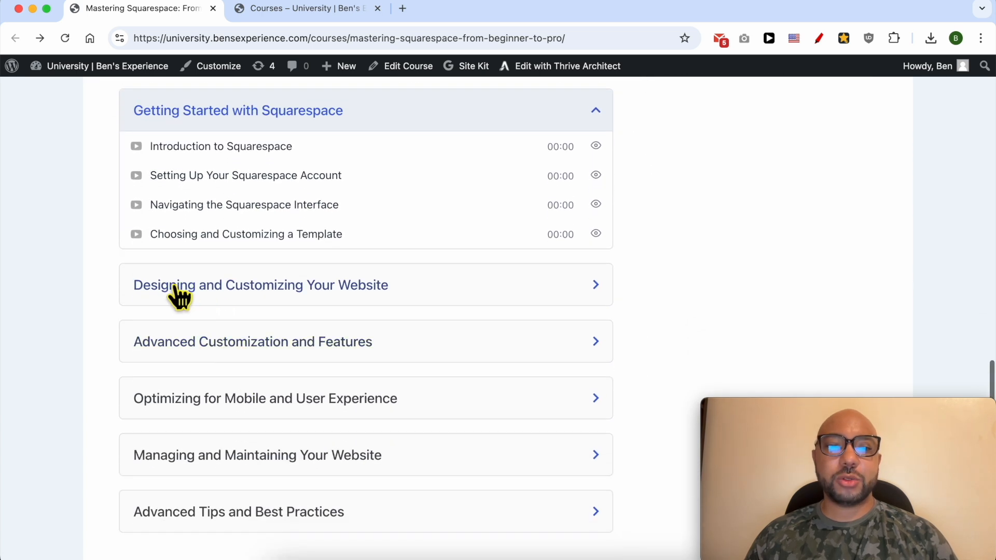
Expand the Designing, Advanced Customization, Mobile, Managing and Advanced Tips lesson sections
click(350, 286)
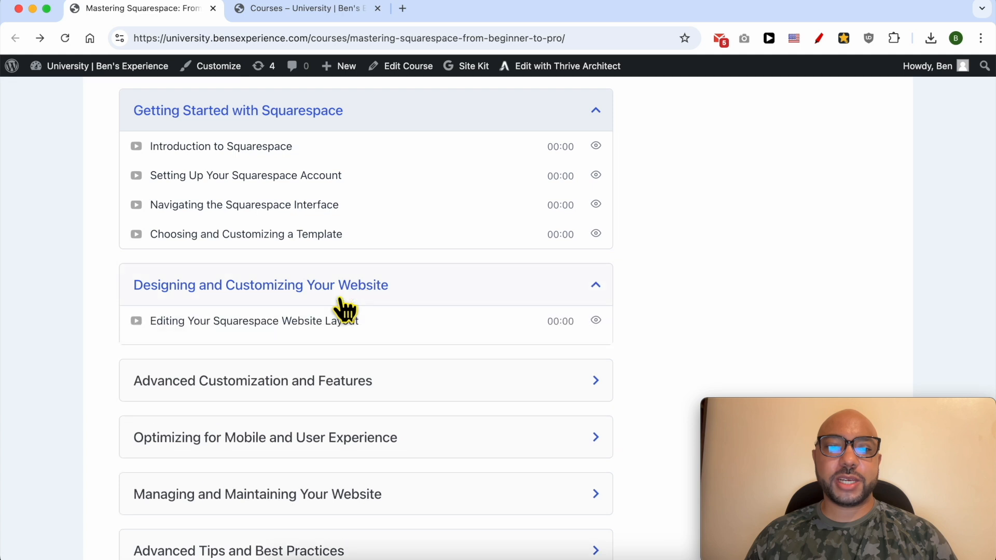
click(313, 459)
scroll(313, 459, down, 3)
scroll(275, 295, down, 3)
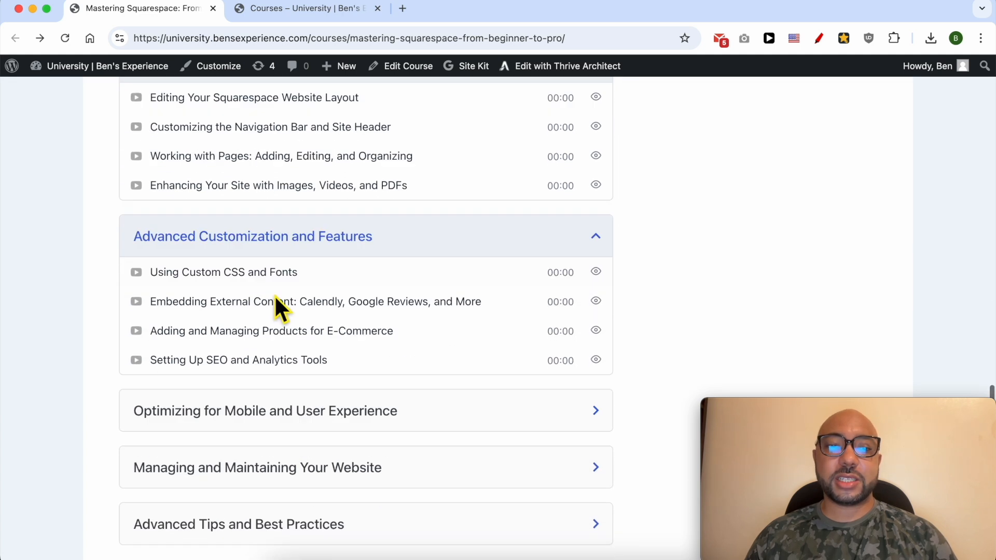
click(195, 345)
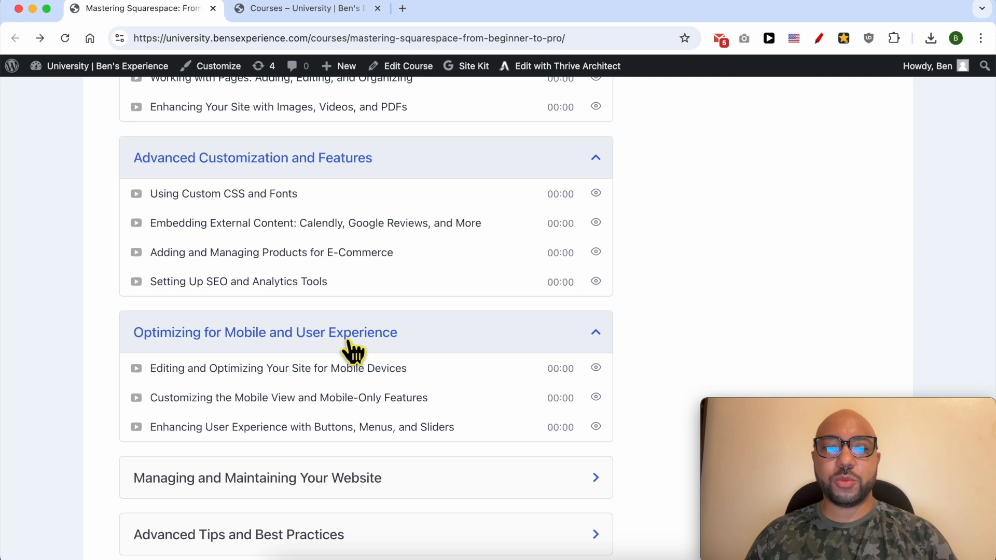
scroll(363, 358, down, 2)
click(228, 390)
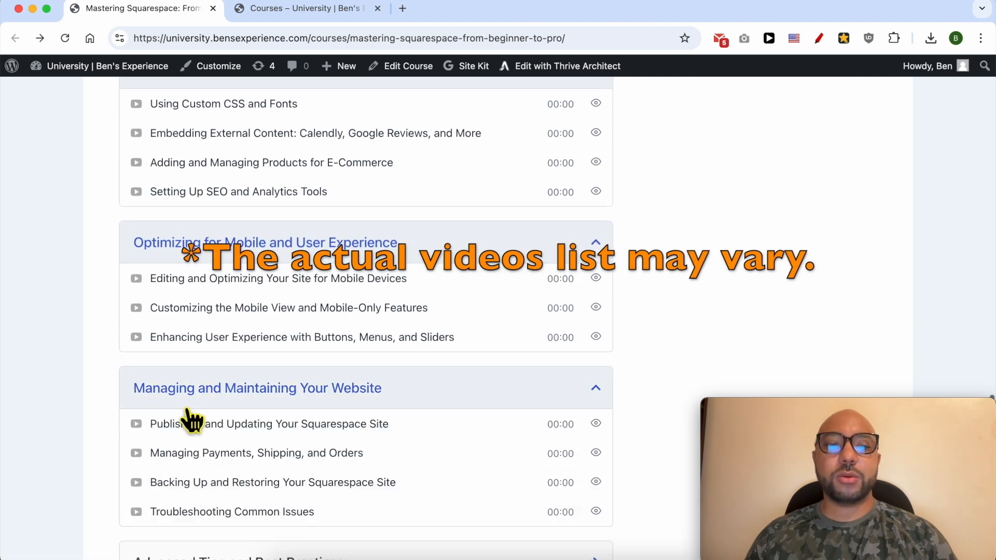
scroll(211, 409, down, 3)
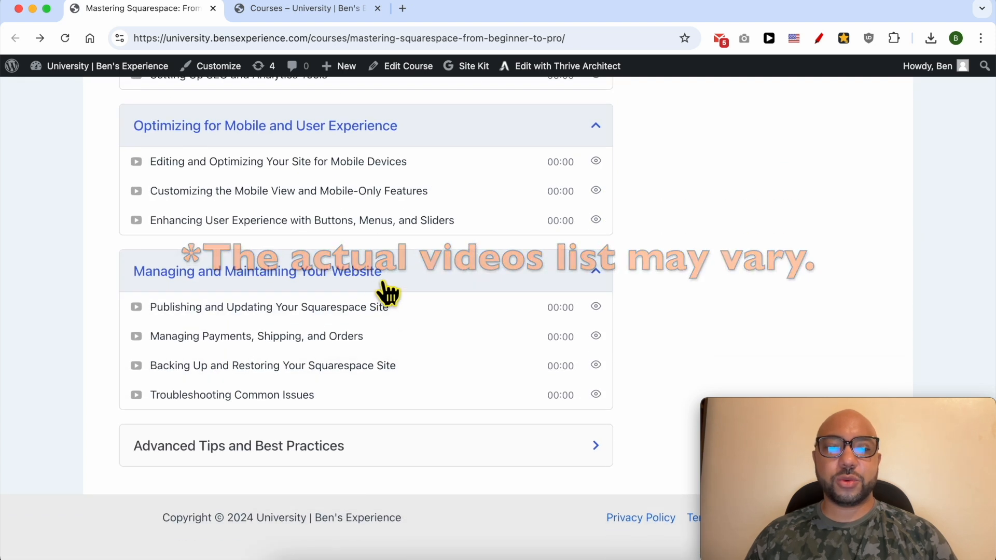
click(265, 447)
scroll(350, 394, down, 2)
scroll(262, 337, up, 20)
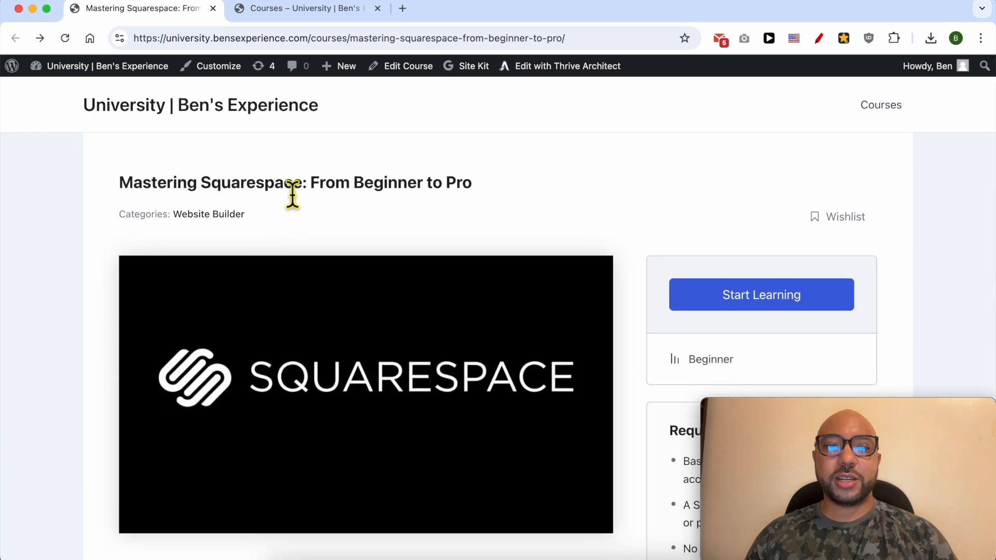
click(297, 11)
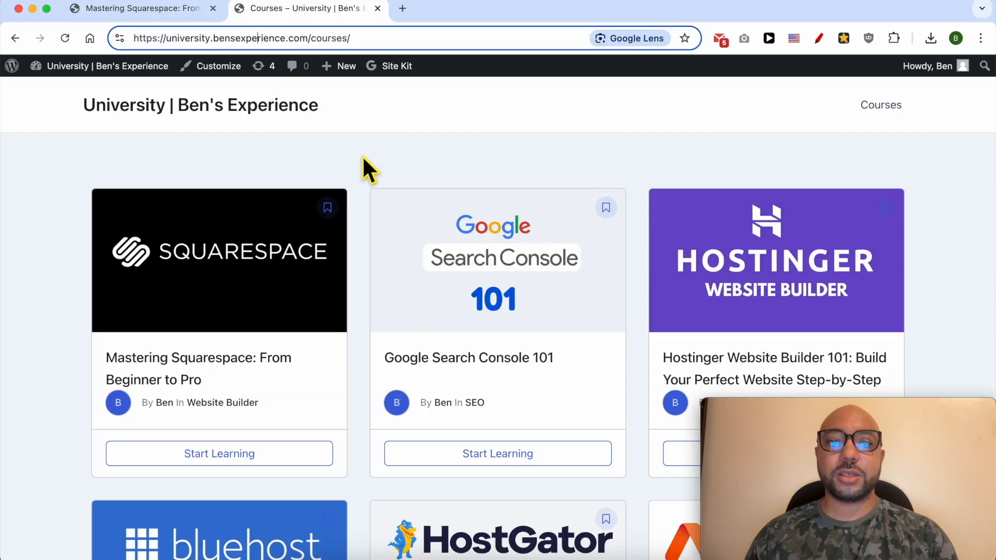
scroll(362, 156, down, 3)
scroll(363, 158, down, 7)
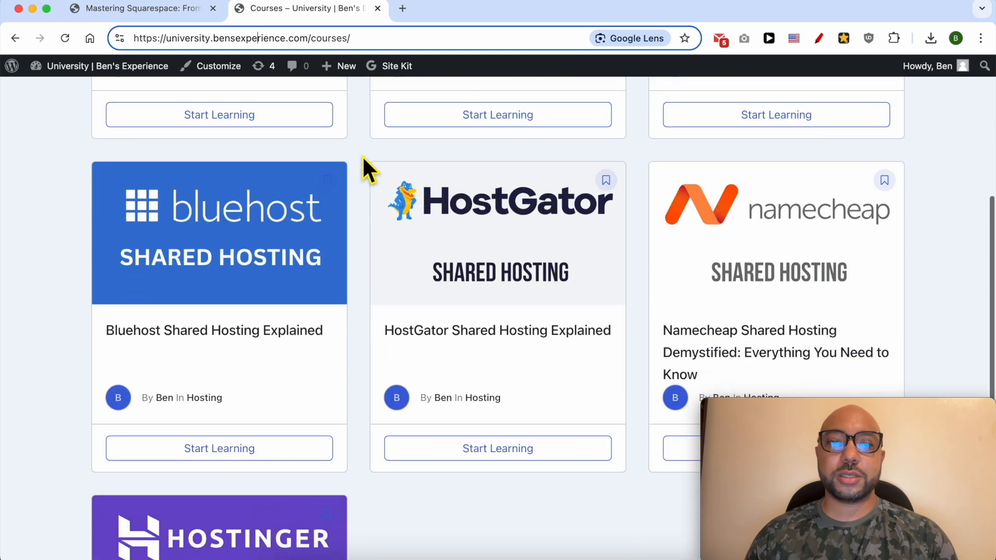
scroll(362, 154, down, 3)
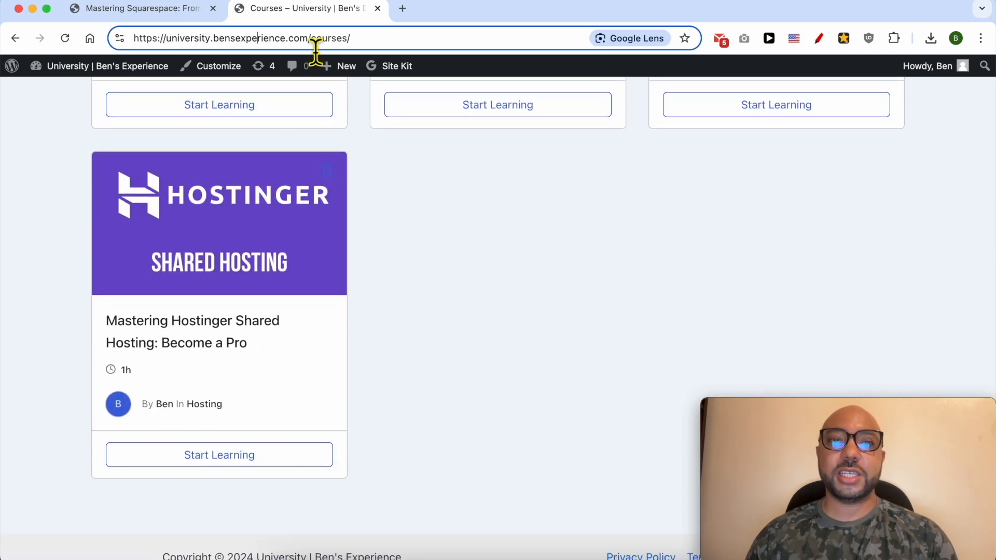
drag(310, 39, 118, 45)
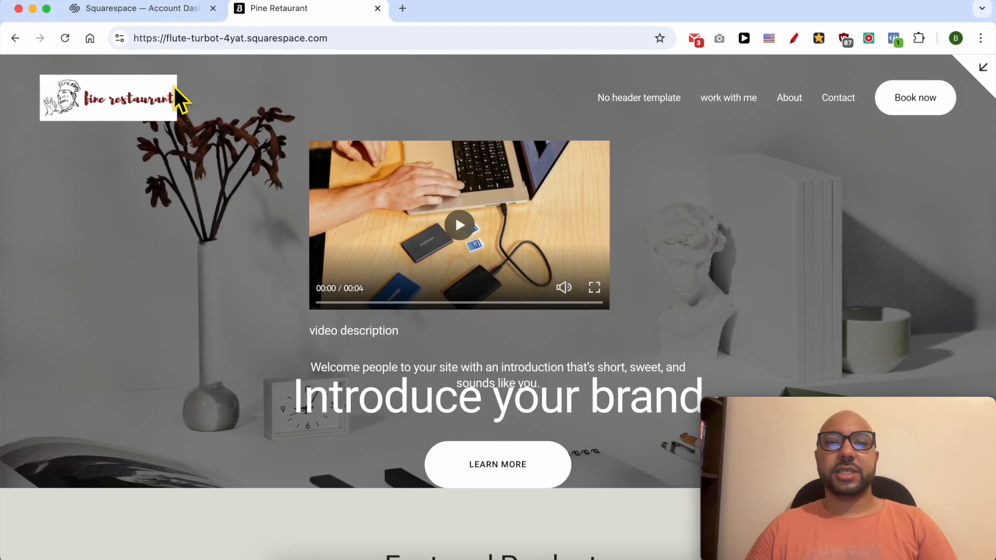
Reload the site and add a Store page with the second layout to Main Navigation
click(174, 42)
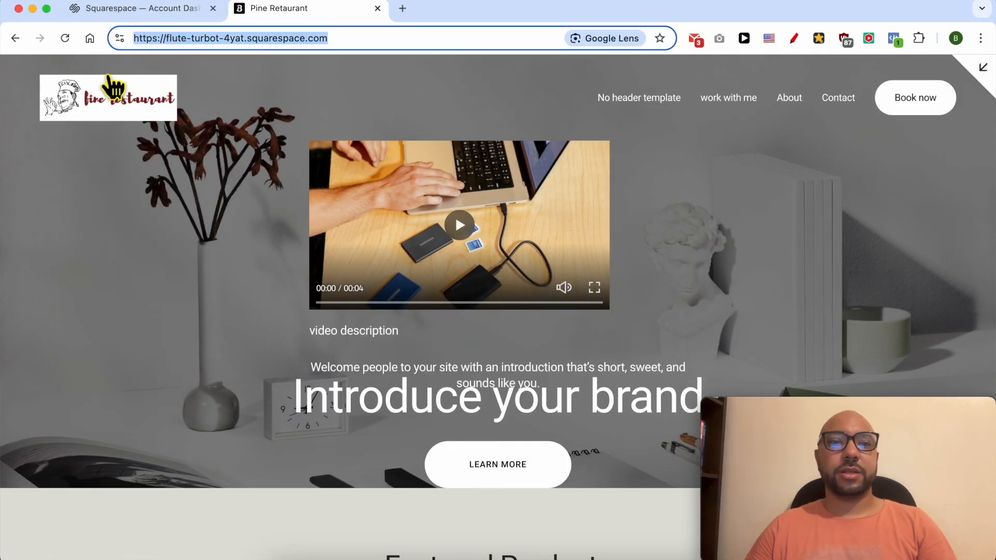
click(66, 38)
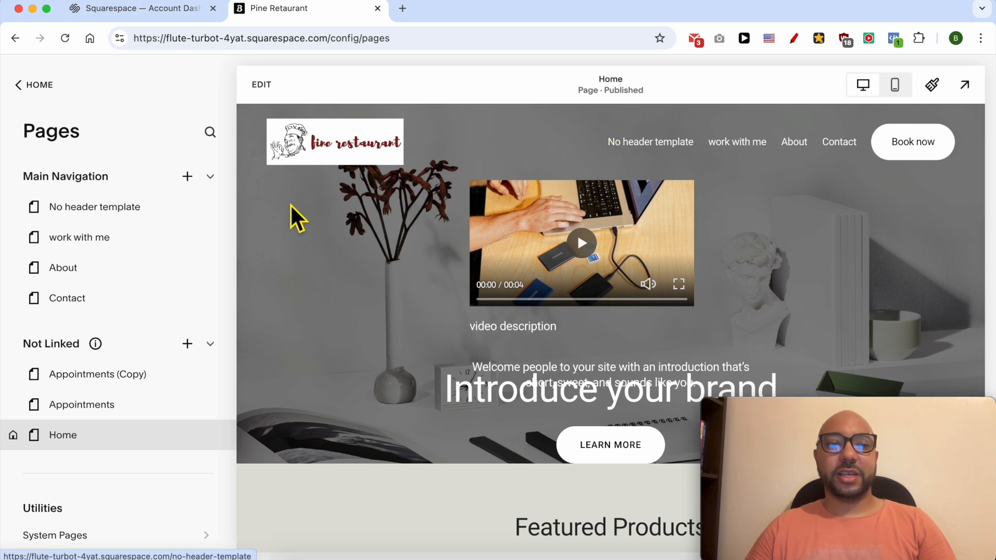
click(188, 178)
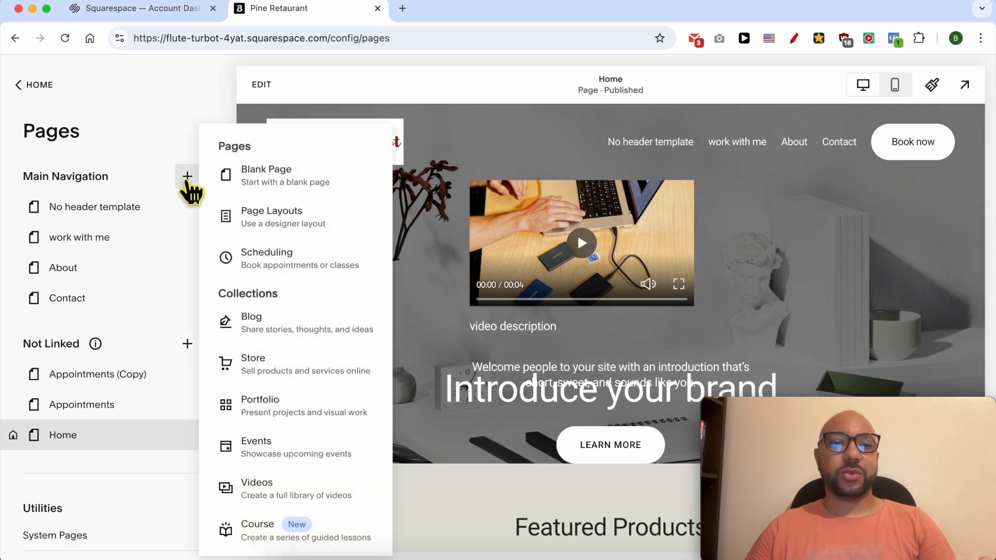
click(278, 367)
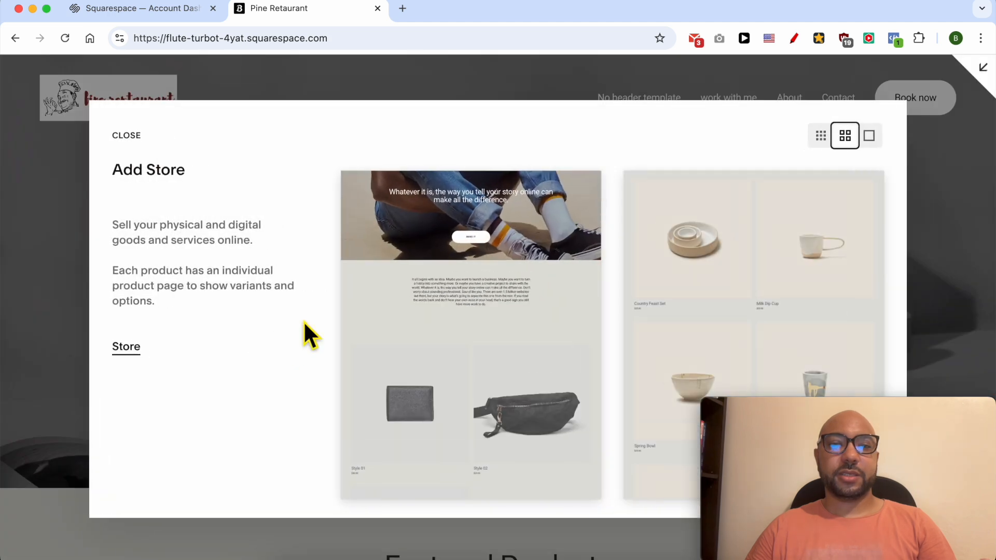
click(695, 255)
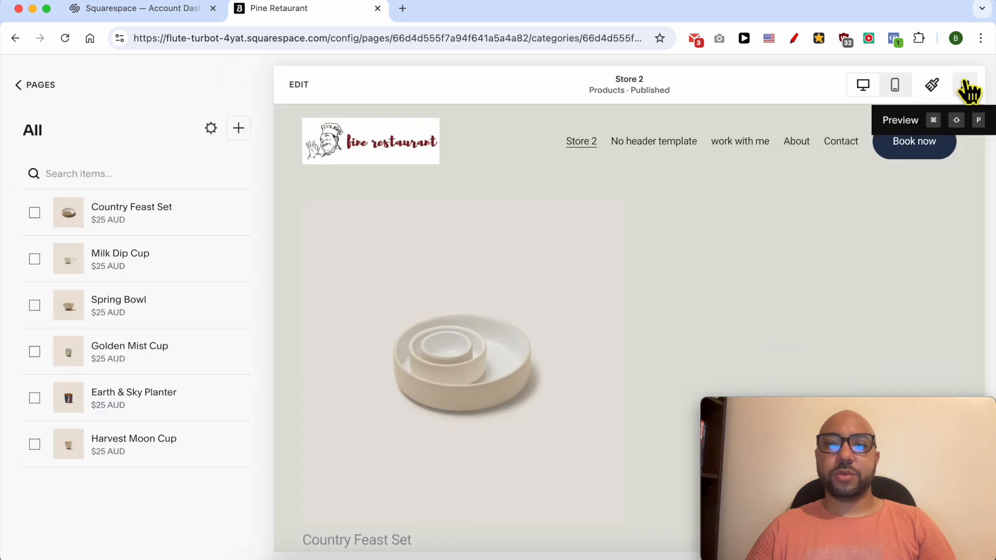
Preview the Store 2 page and open the Milk Dip Cup product page
click(966, 84)
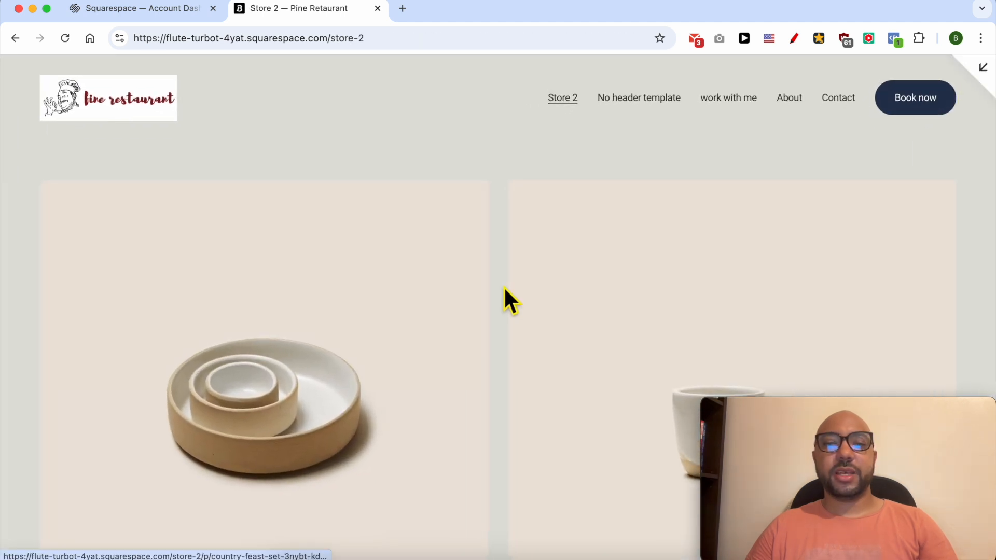
scroll(503, 286, down, 4)
scroll(434, 280, up, 5)
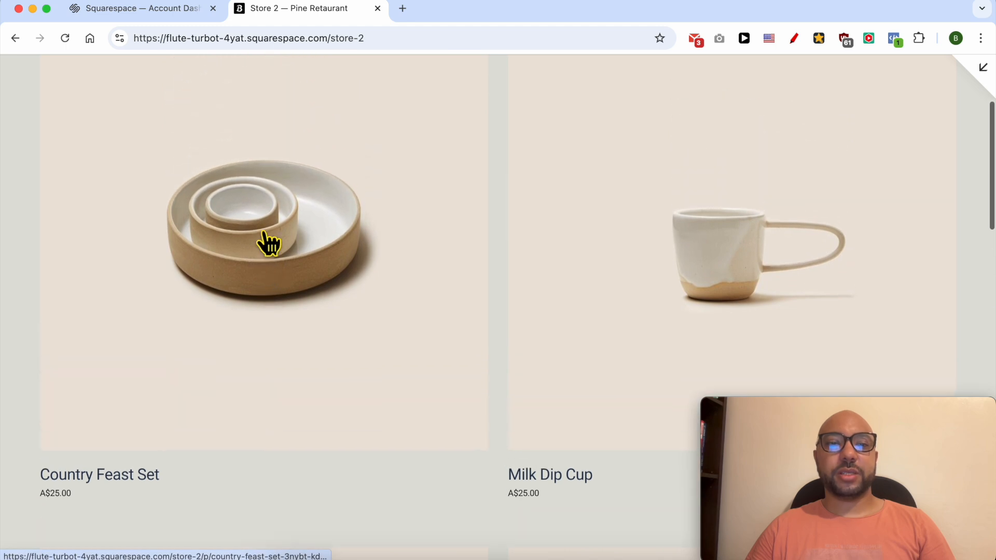
click(728, 254)
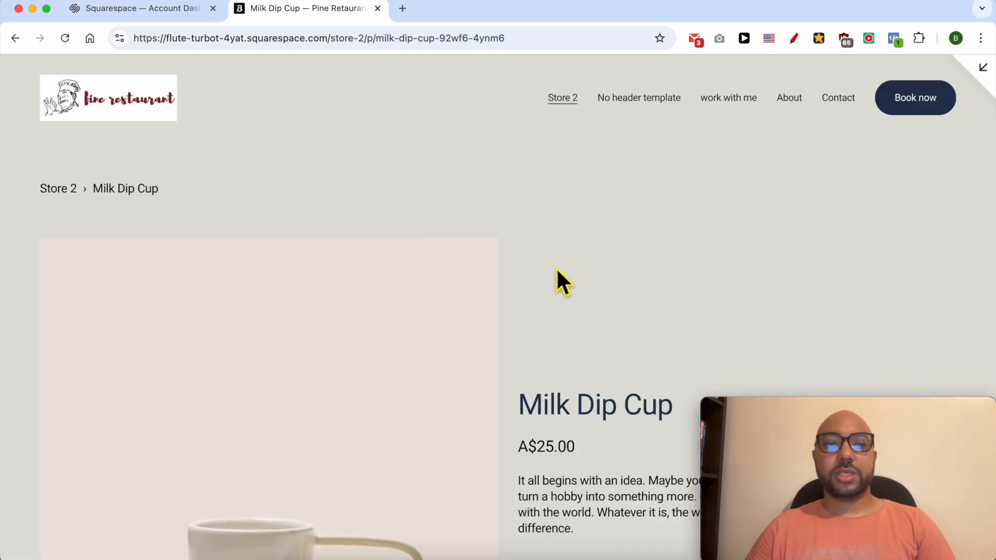
mouse_move(782, 411)
drag(783, 411, 84, 406)
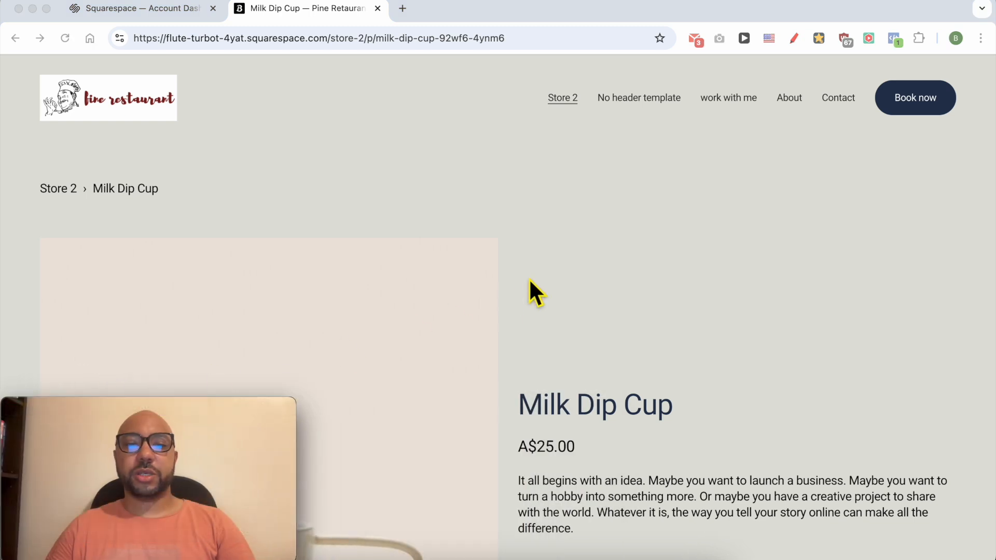
scroll(560, 313, down, 3)
scroll(339, 305, down, 5)
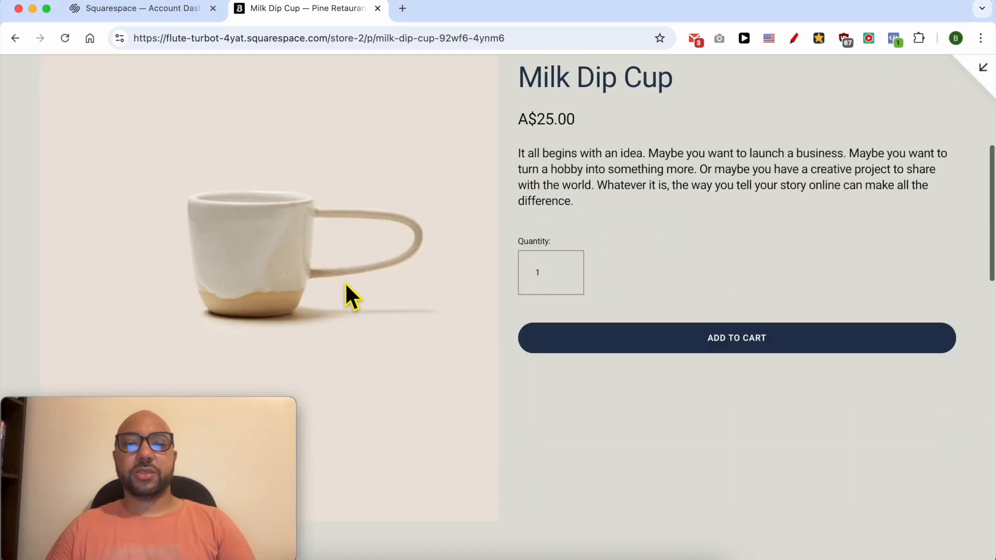
scroll(525, 212, up, 3)
Review the Milk Dip Cup name, price and description, add it to the cart, and check out
triple_click(704, 139)
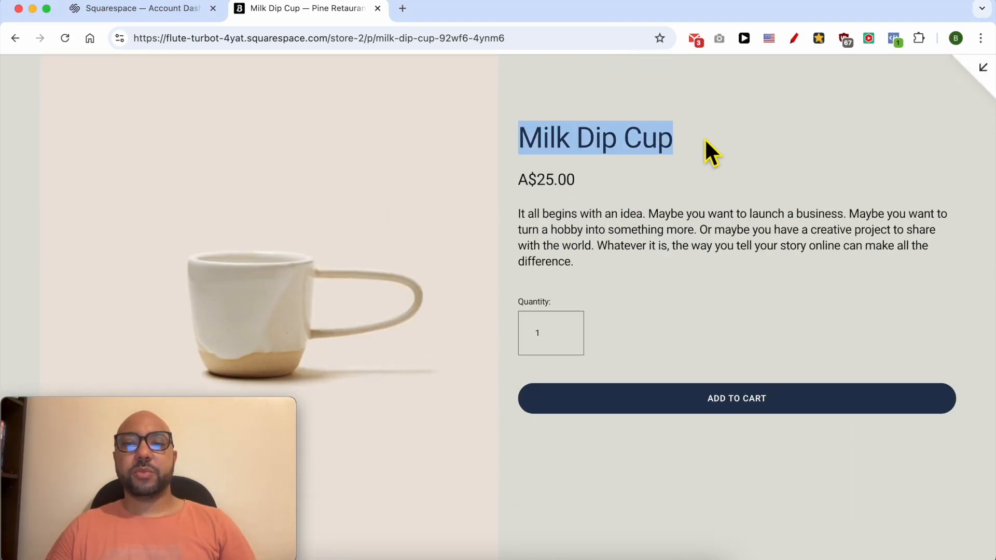
double_click(571, 186)
double_click(574, 233)
triple_click(574, 234)
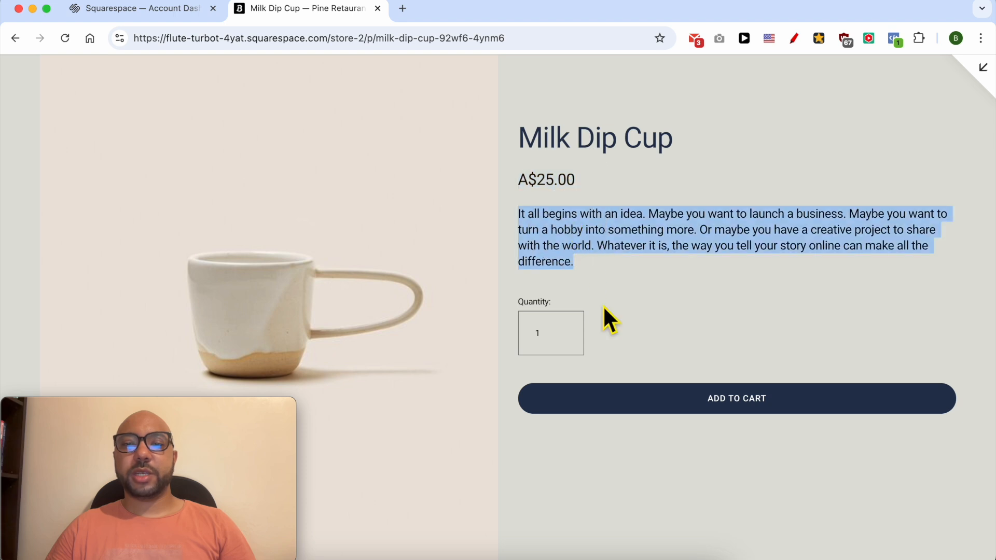
click(743, 407)
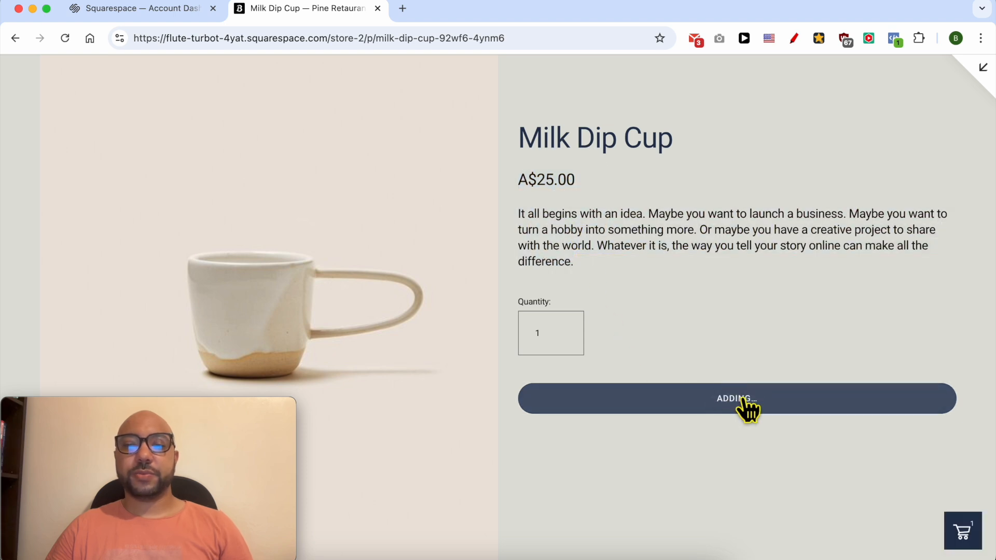
click(799, 410)
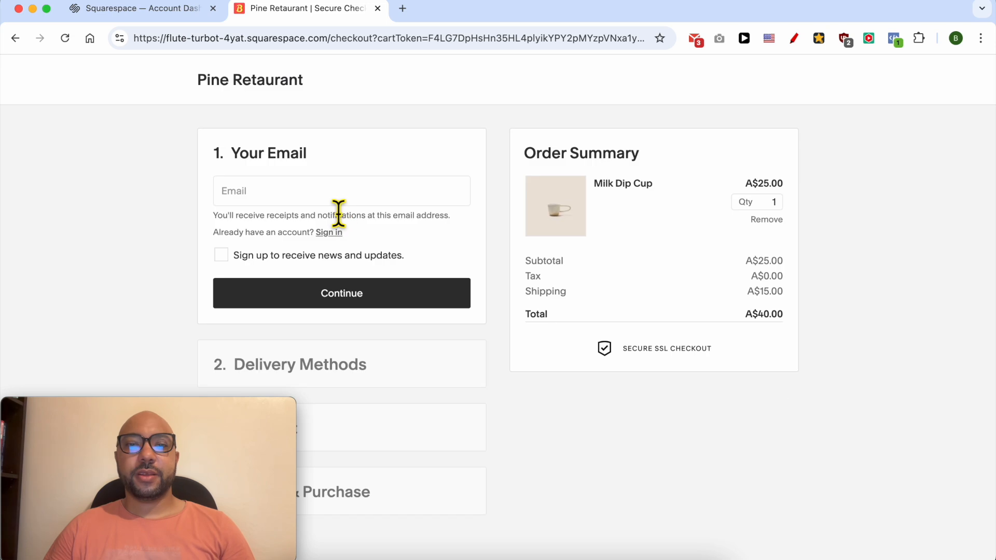
Enter a test email at checkout and check FedEx Next Day's A$15.00 charge, totalling A$40.00
click(338, 204)
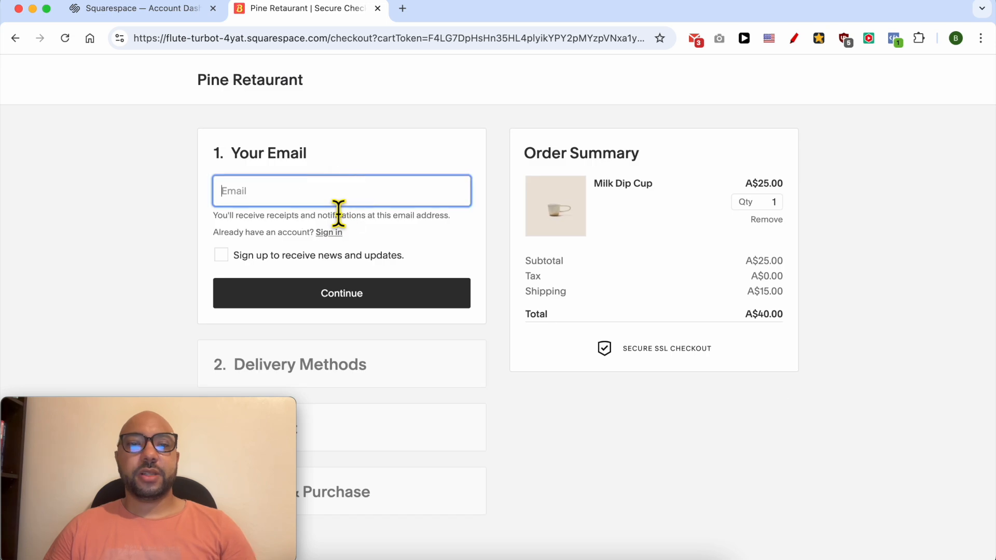
text(ben@ben.com)
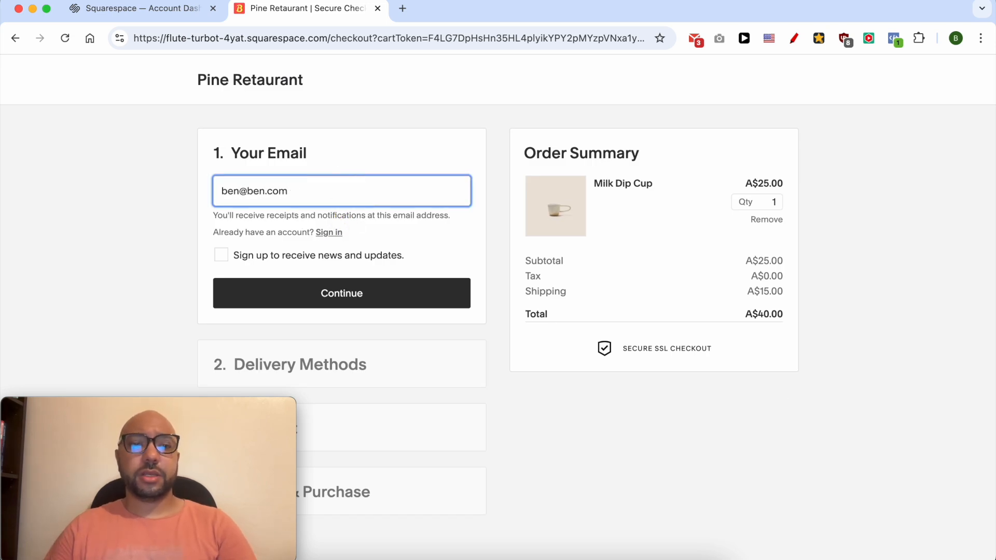
click(363, 296)
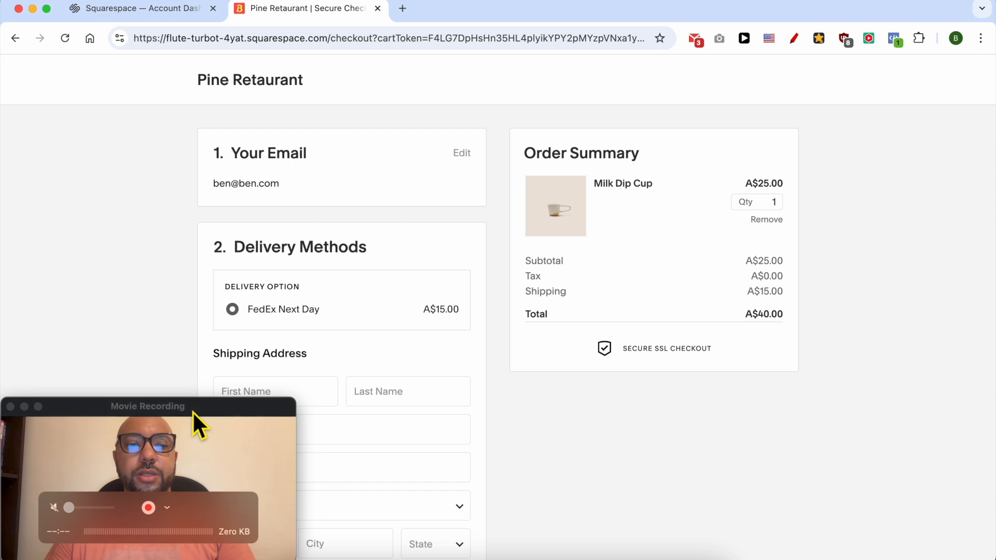
drag(192, 412, 895, 404)
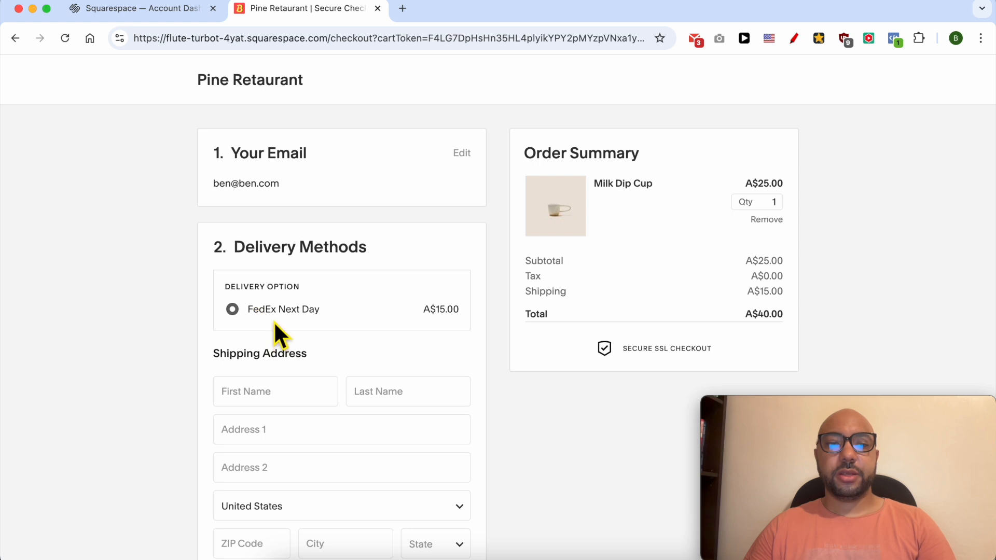
drag(465, 310, 431, 320)
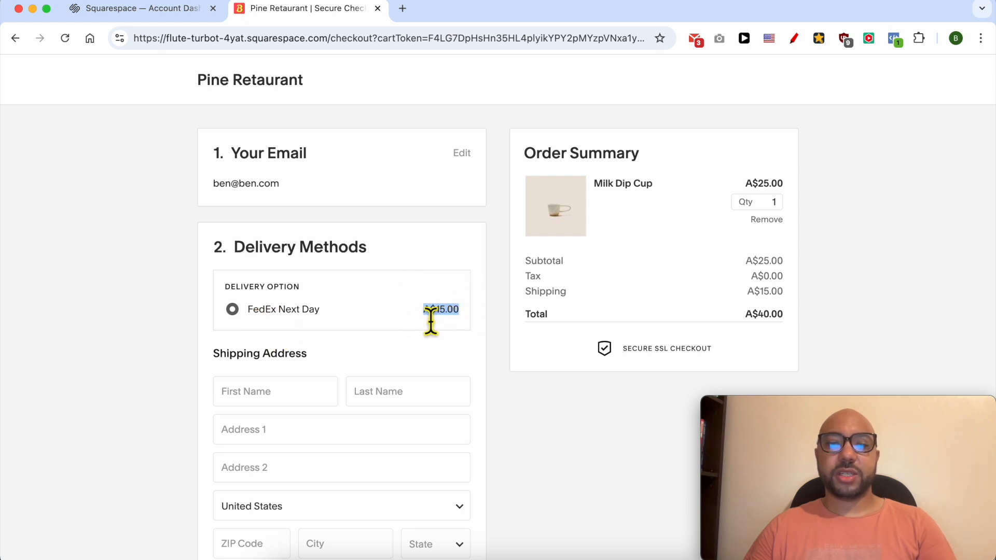
click(567, 296)
drag(528, 297, 788, 296)
scroll(338, 313, down, 5)
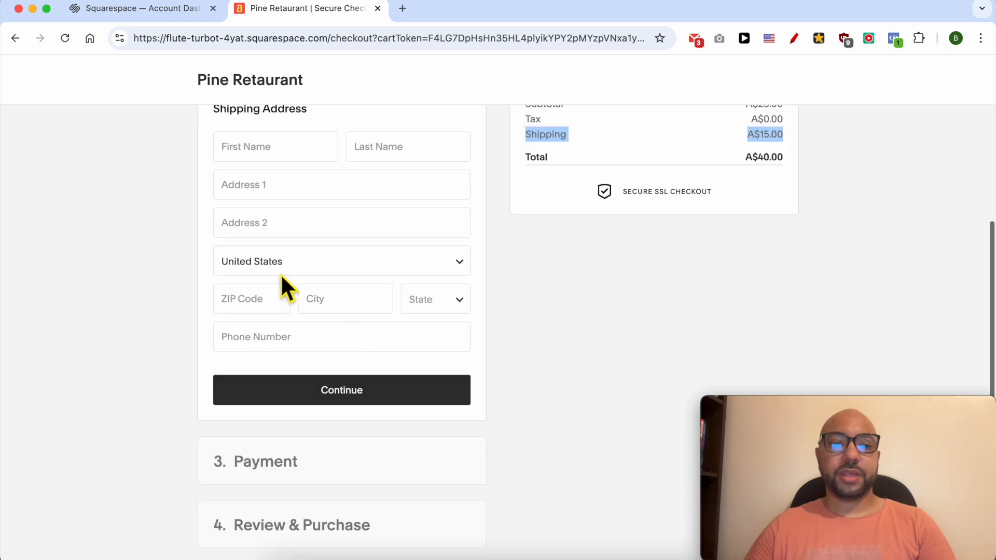
Fill in a test first name, address line and ZIP code as the shipping address, then continue
click(289, 155)
text(ben)
key(Tab)
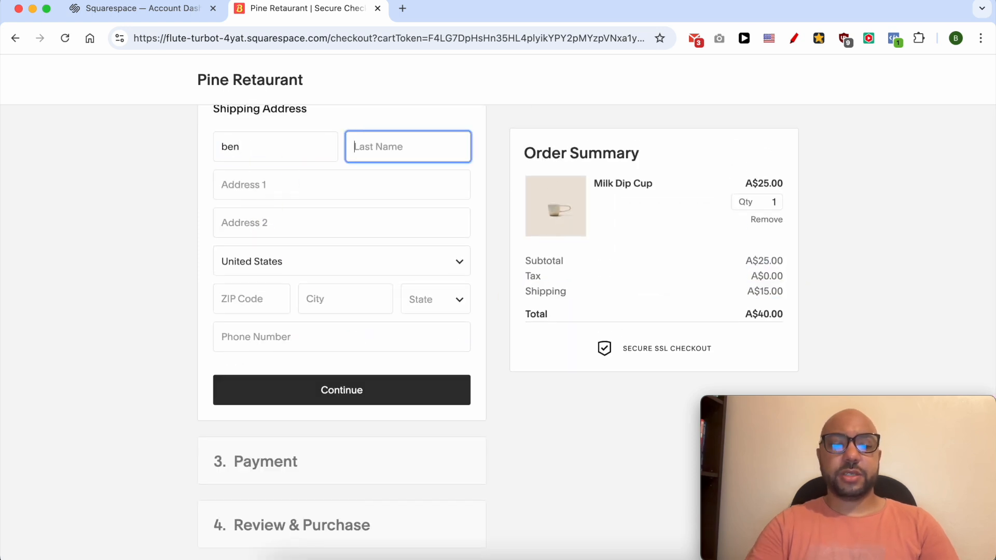
key(Tab)
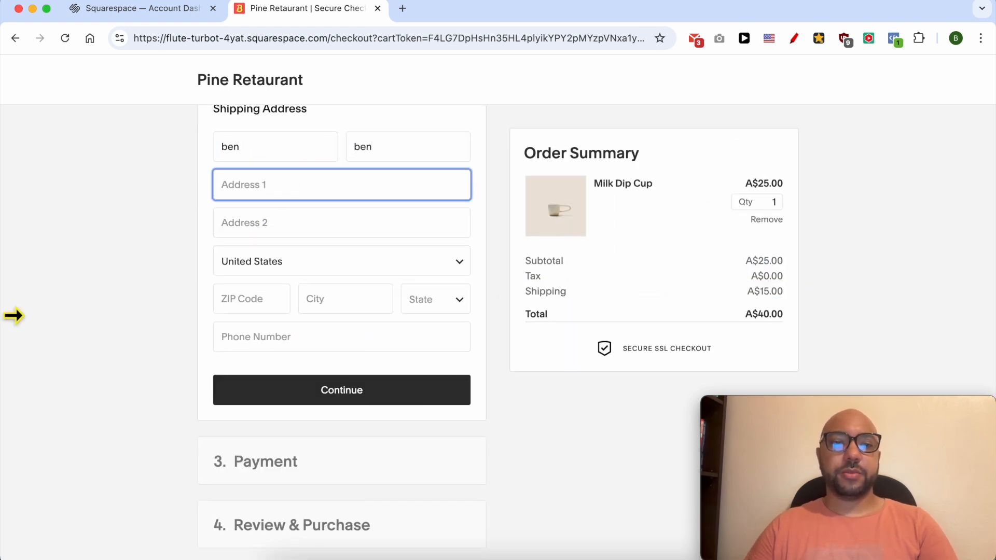
click(228, 309)
text(20001)
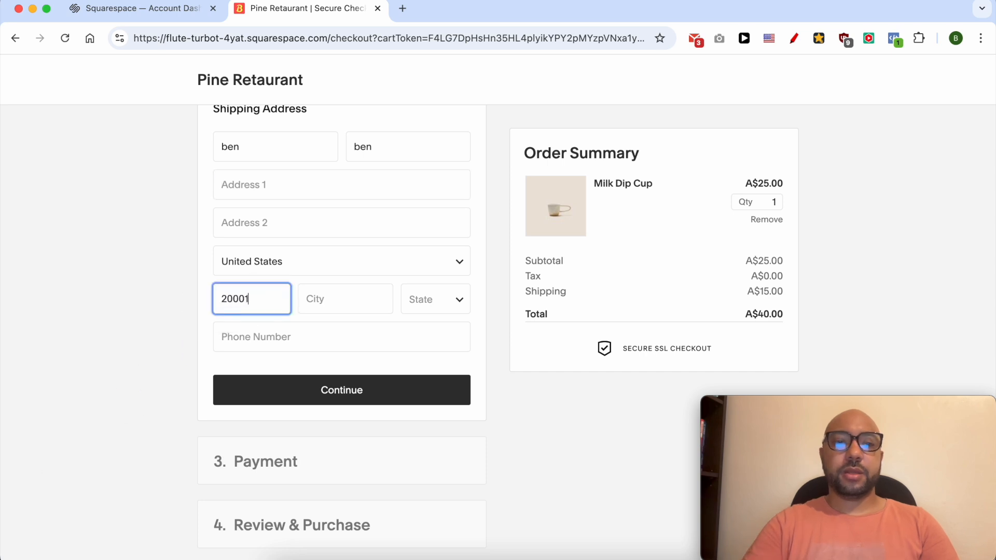
click(286, 196)
text(add)
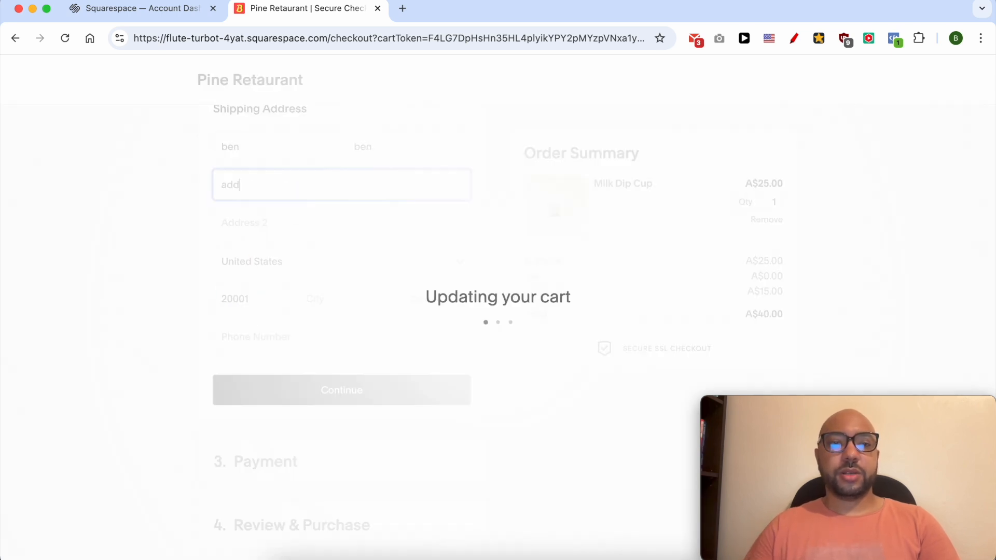
text(ress)
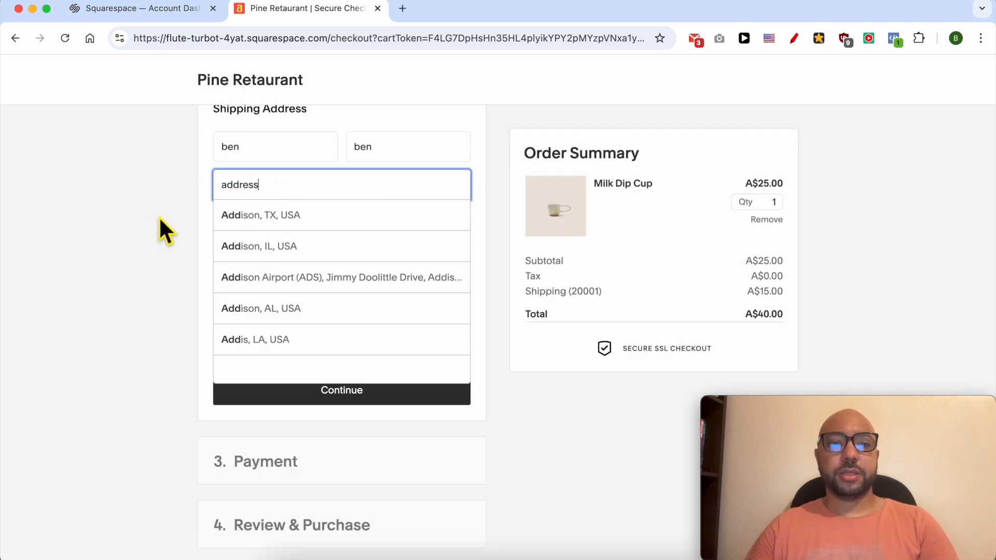
click(180, 214)
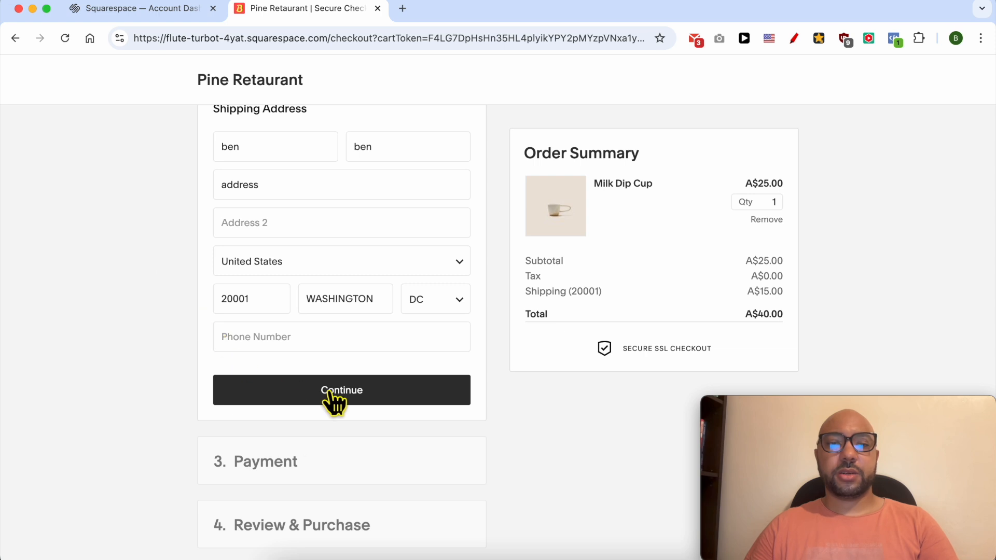
click(339, 402)
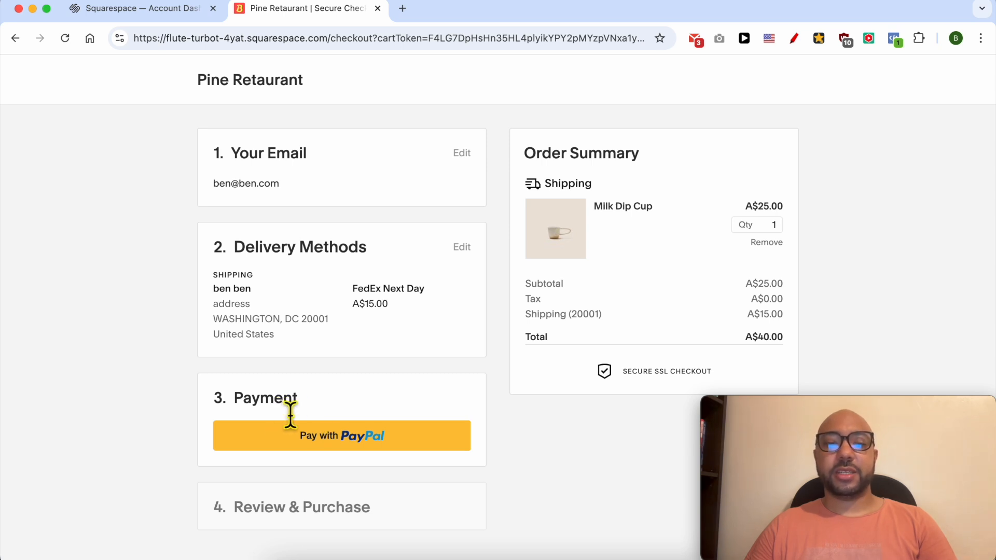
click(313, 440)
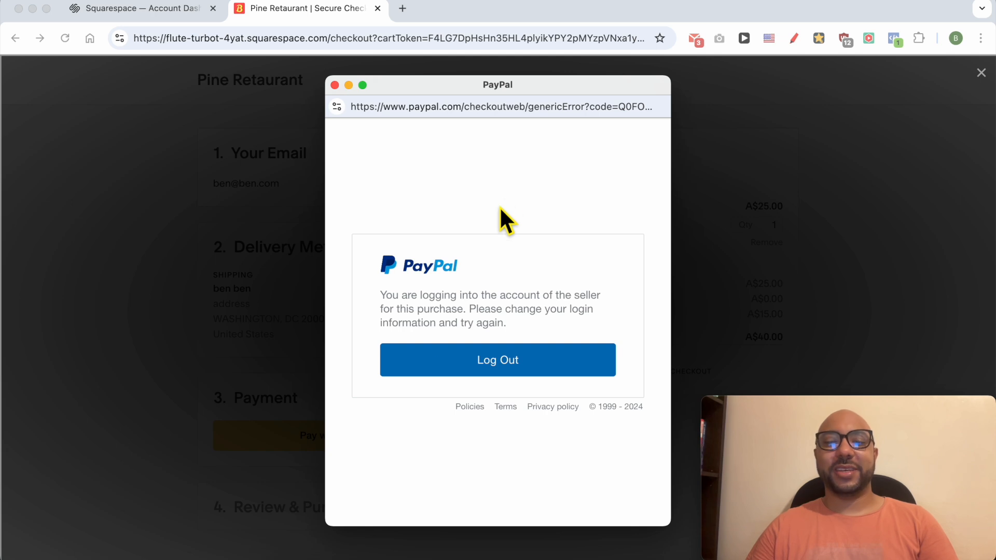
click(435, 369)
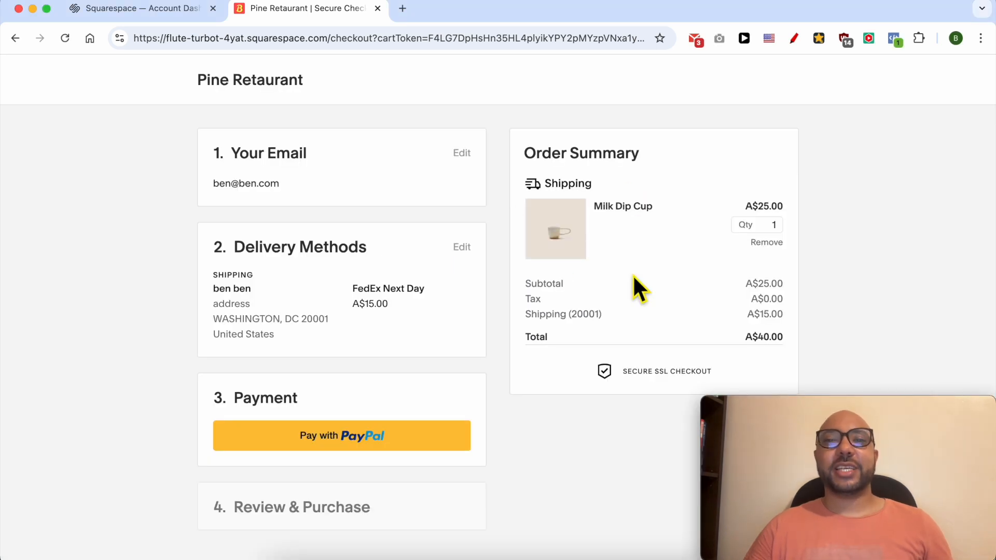